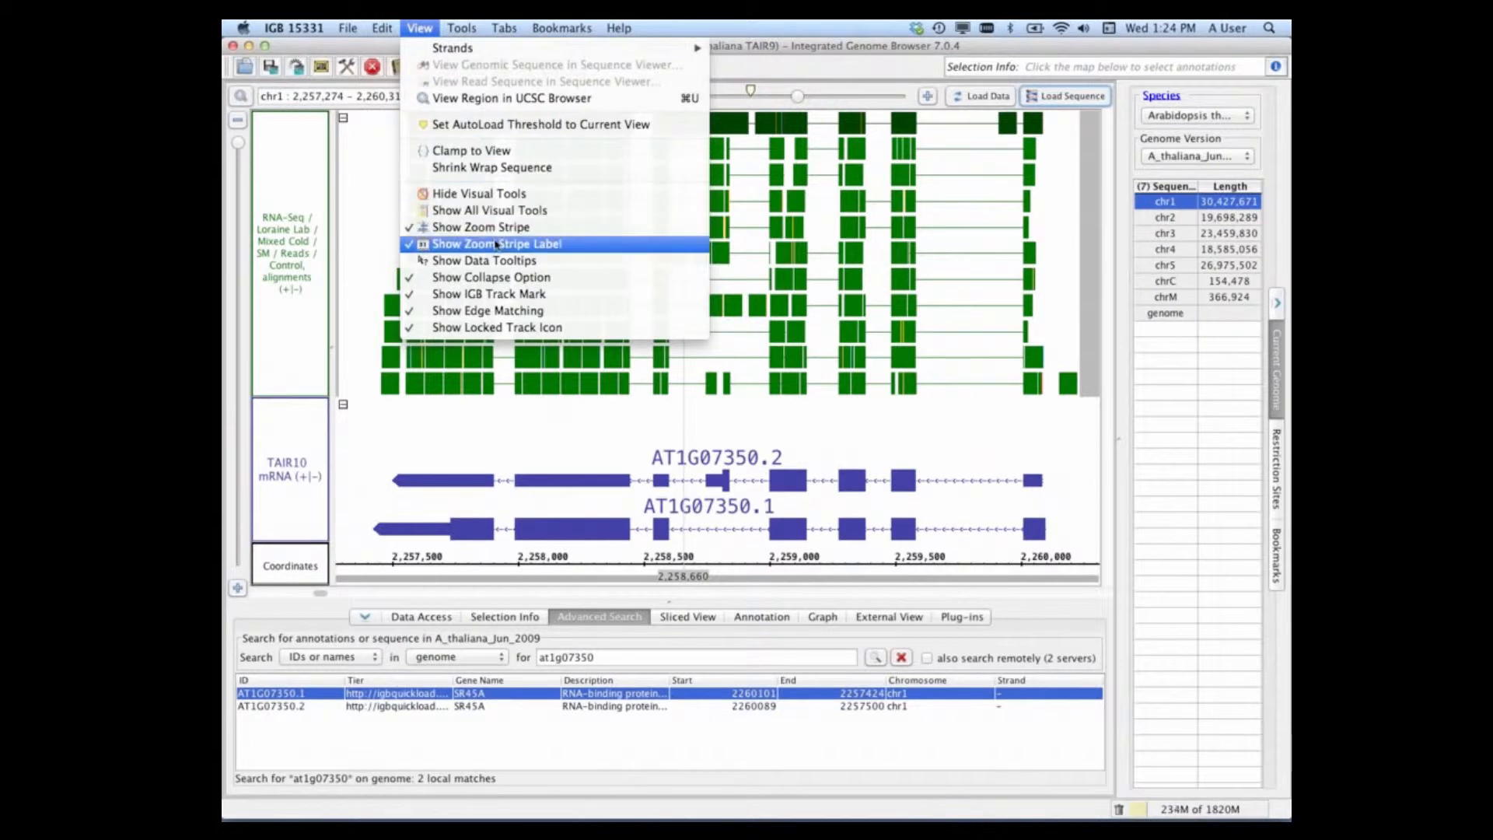
Step: Hide the zoom stripe label and magnify the AT1G07350 exon edge near position 2,258,600 to base level
{"action": "left_click", "coordinate": [497, 244]}
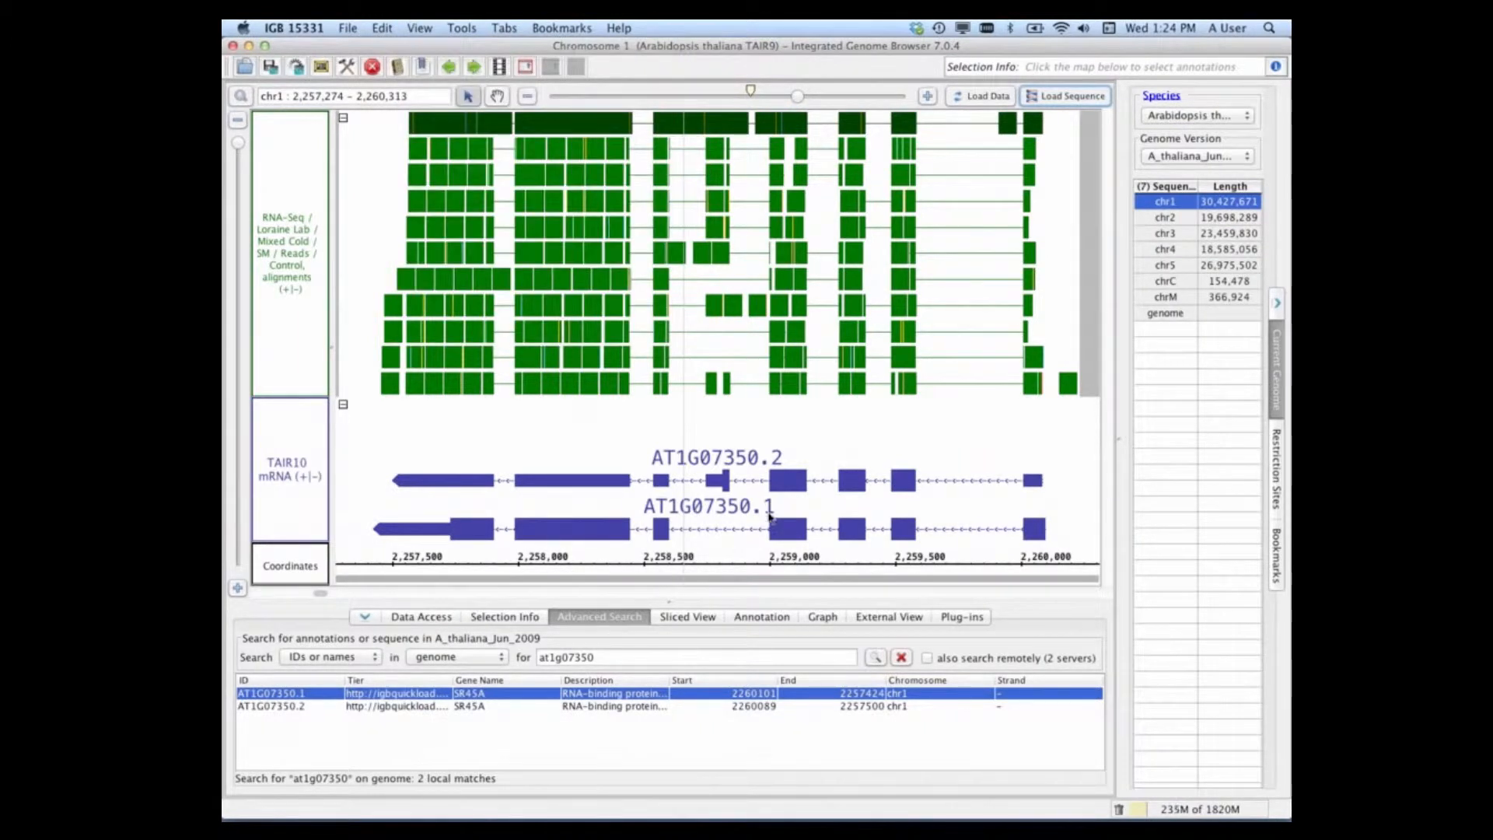
{"action": "left_click_drag", "start_coordinate": [797, 96], "coordinate": [838, 96]}
{"action": "left_click", "coordinate": [610, 306]}
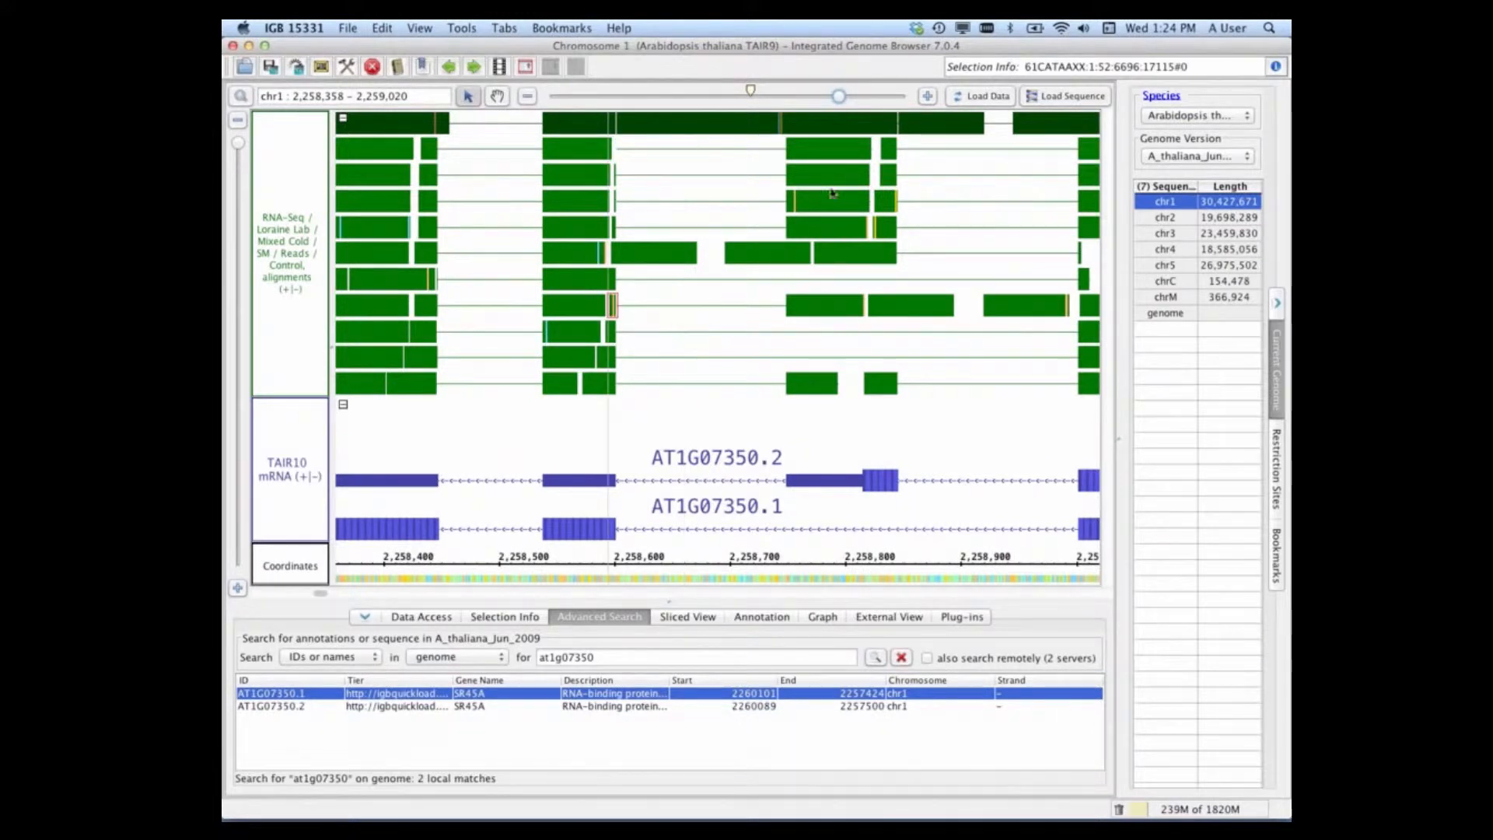
{"action": "left_click_drag", "start_coordinate": [851, 96], "coordinate": [893, 95]}
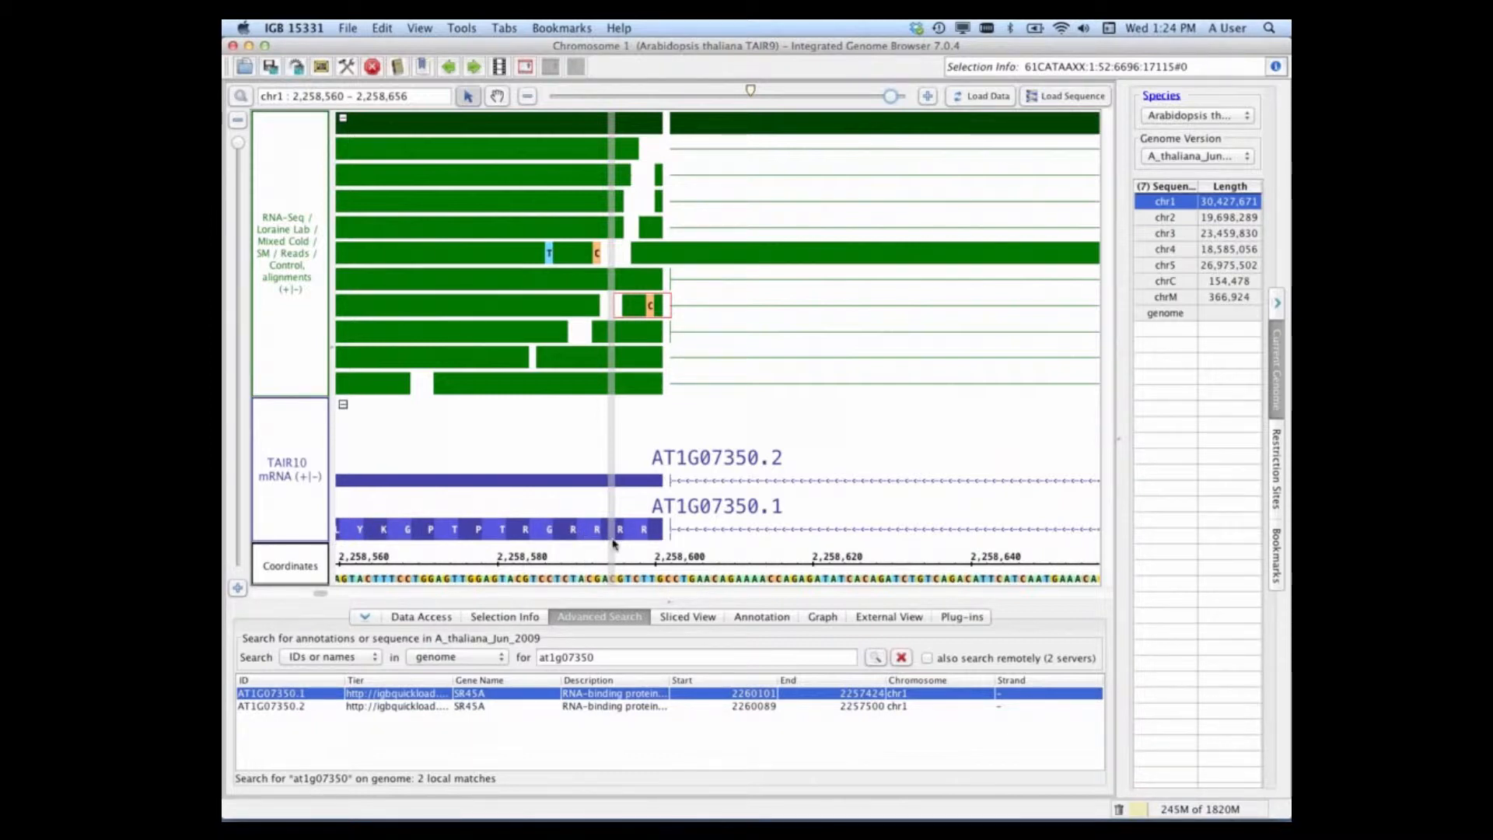
Step: Compare the mismatched T and C bases in the sixth read row with the reference sequence, then clear the selection
{"action": "left_click", "coordinate": [598, 254]}
{"action": "left_click", "coordinate": [551, 259]}
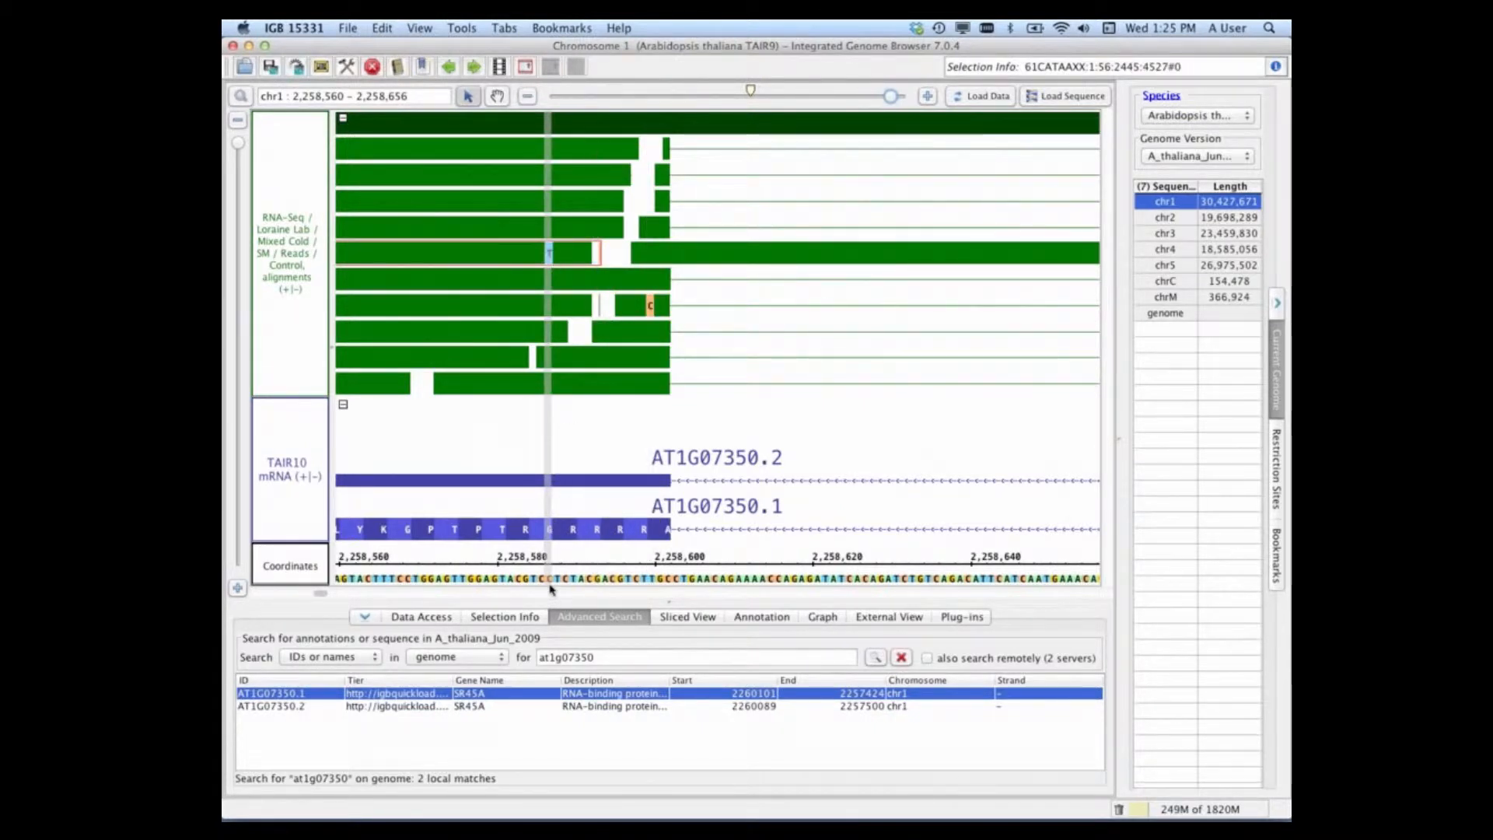
{"action": "left_click", "coordinate": [587, 424]}
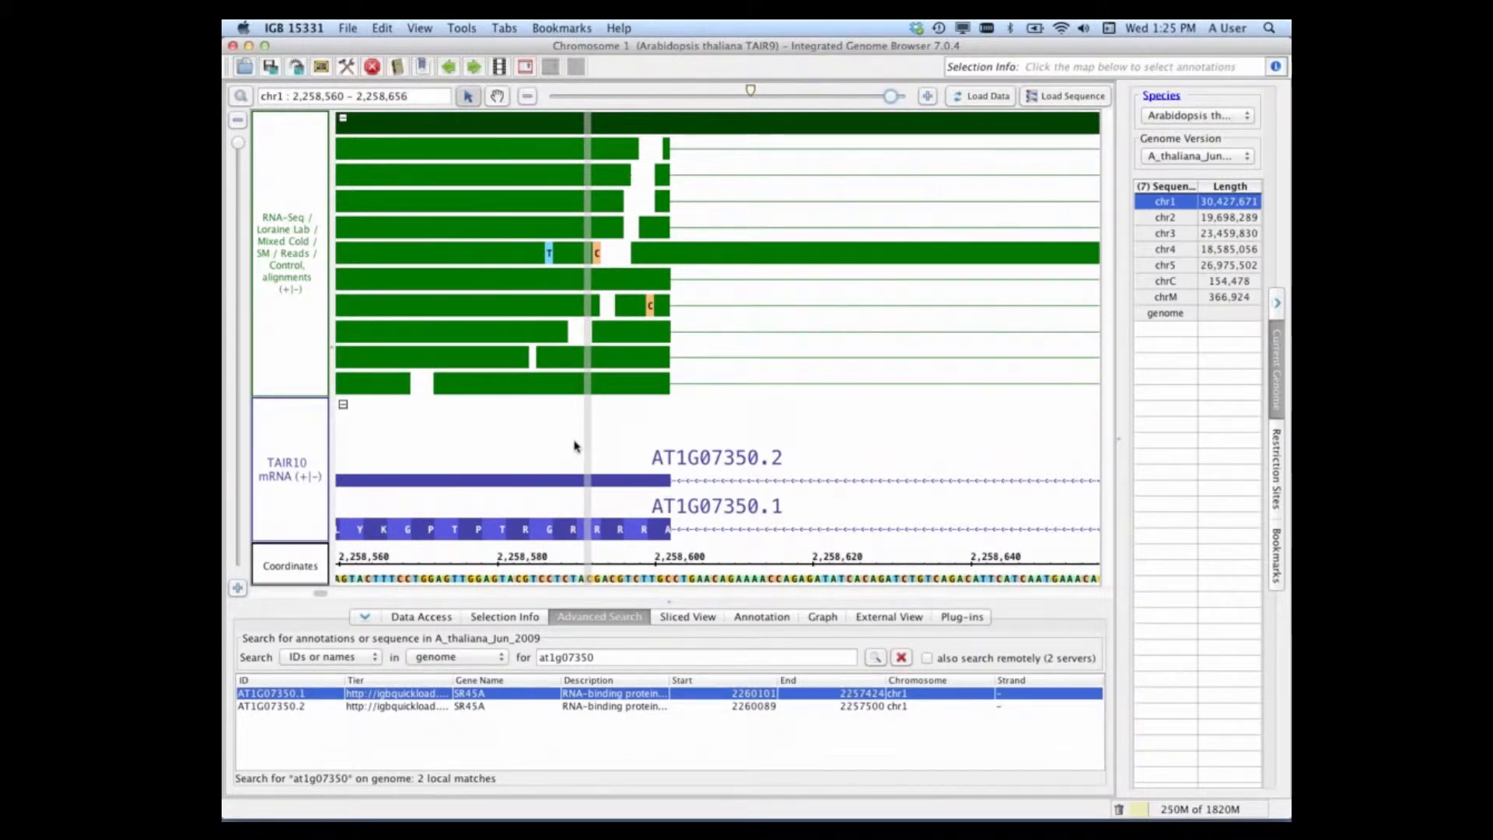
Step: Review the residue colors and codon display settings under Other Options in the preferences, then close them
{"action": "left_click", "coordinate": [348, 30]}
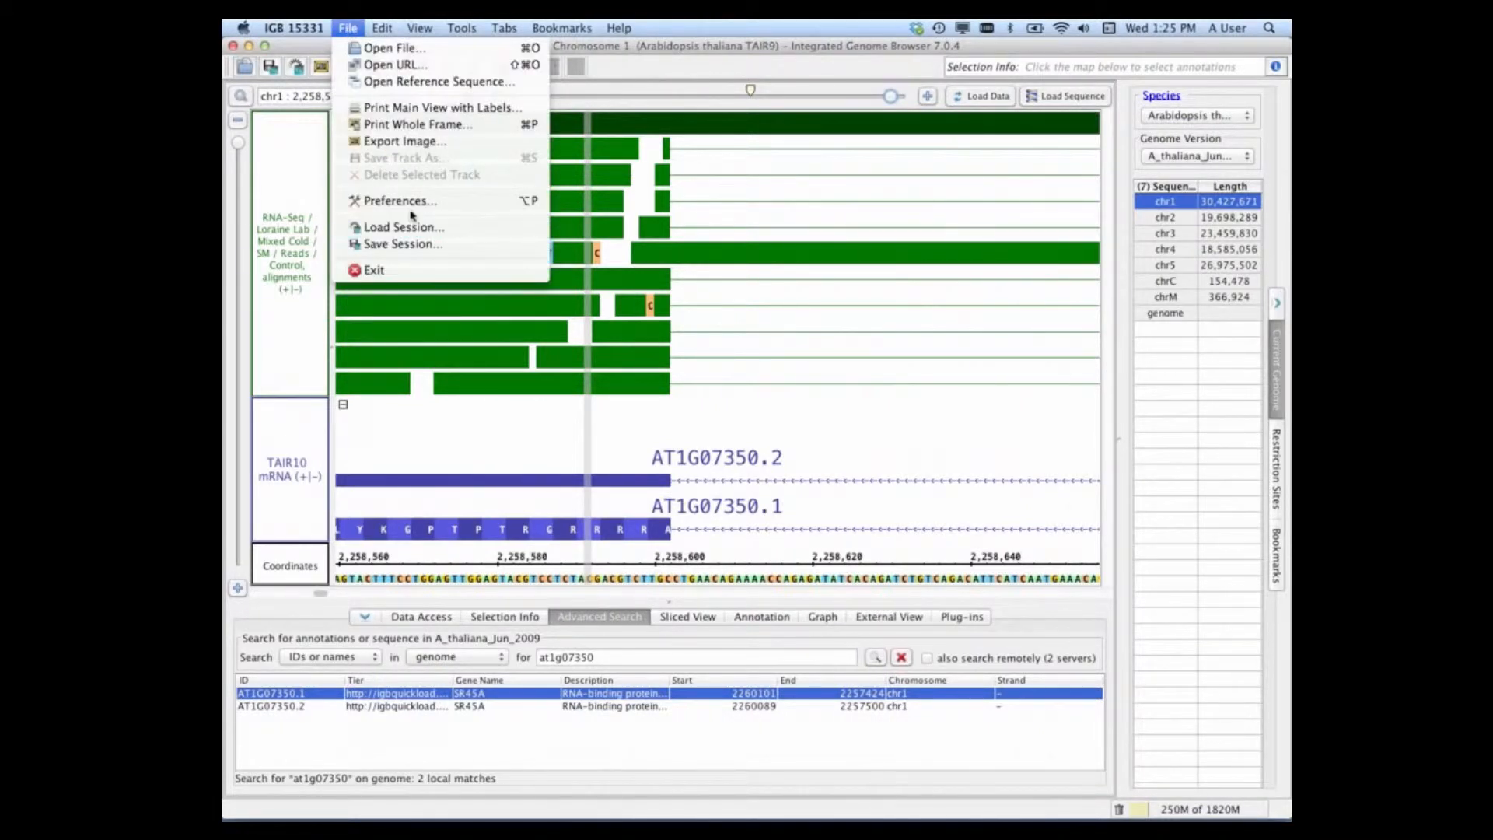
{"action": "left_click", "coordinate": [494, 455]}
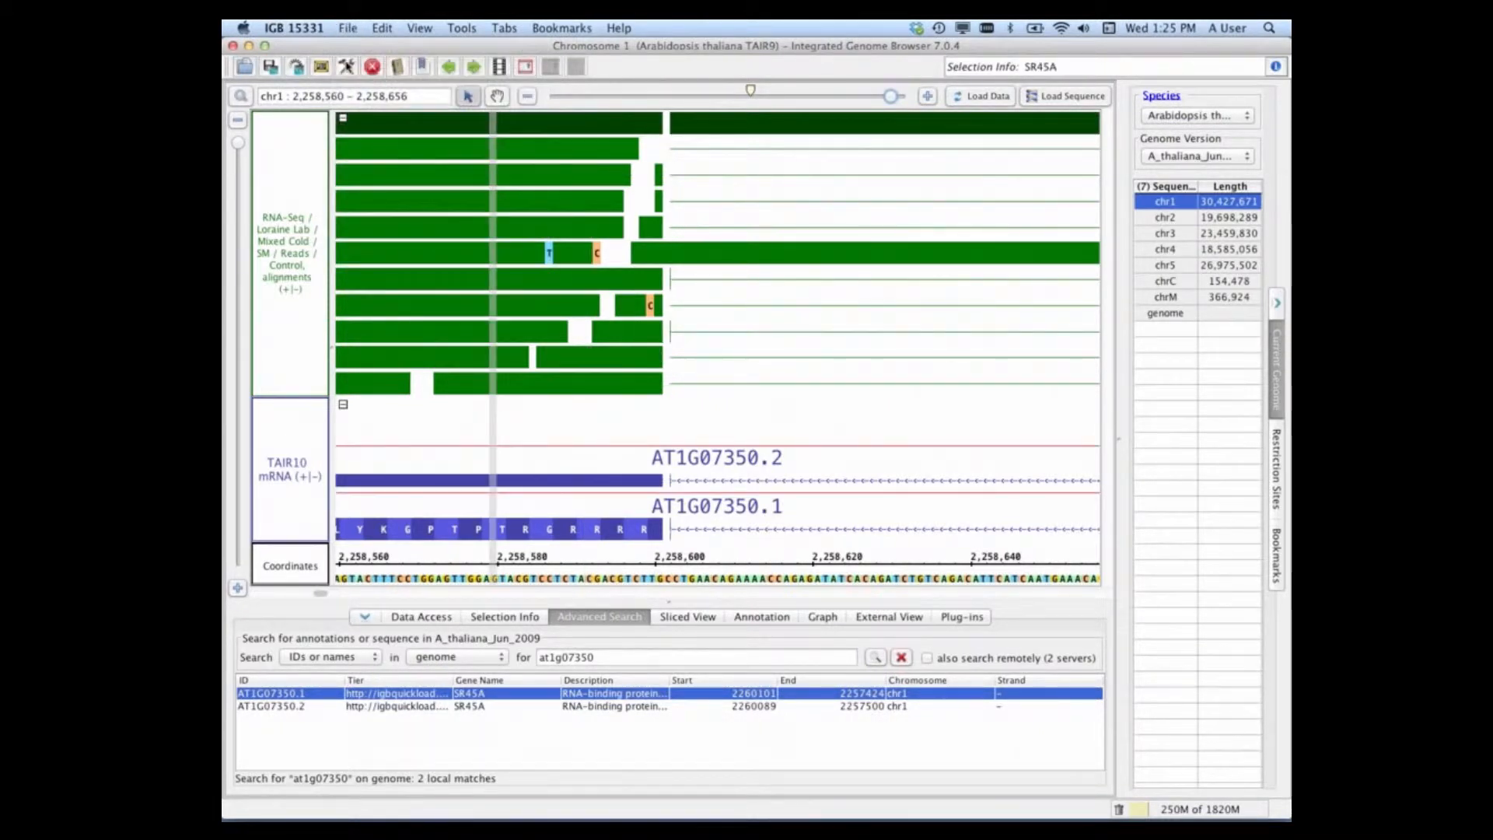
{"action": "left_click", "coordinate": [346, 67]}
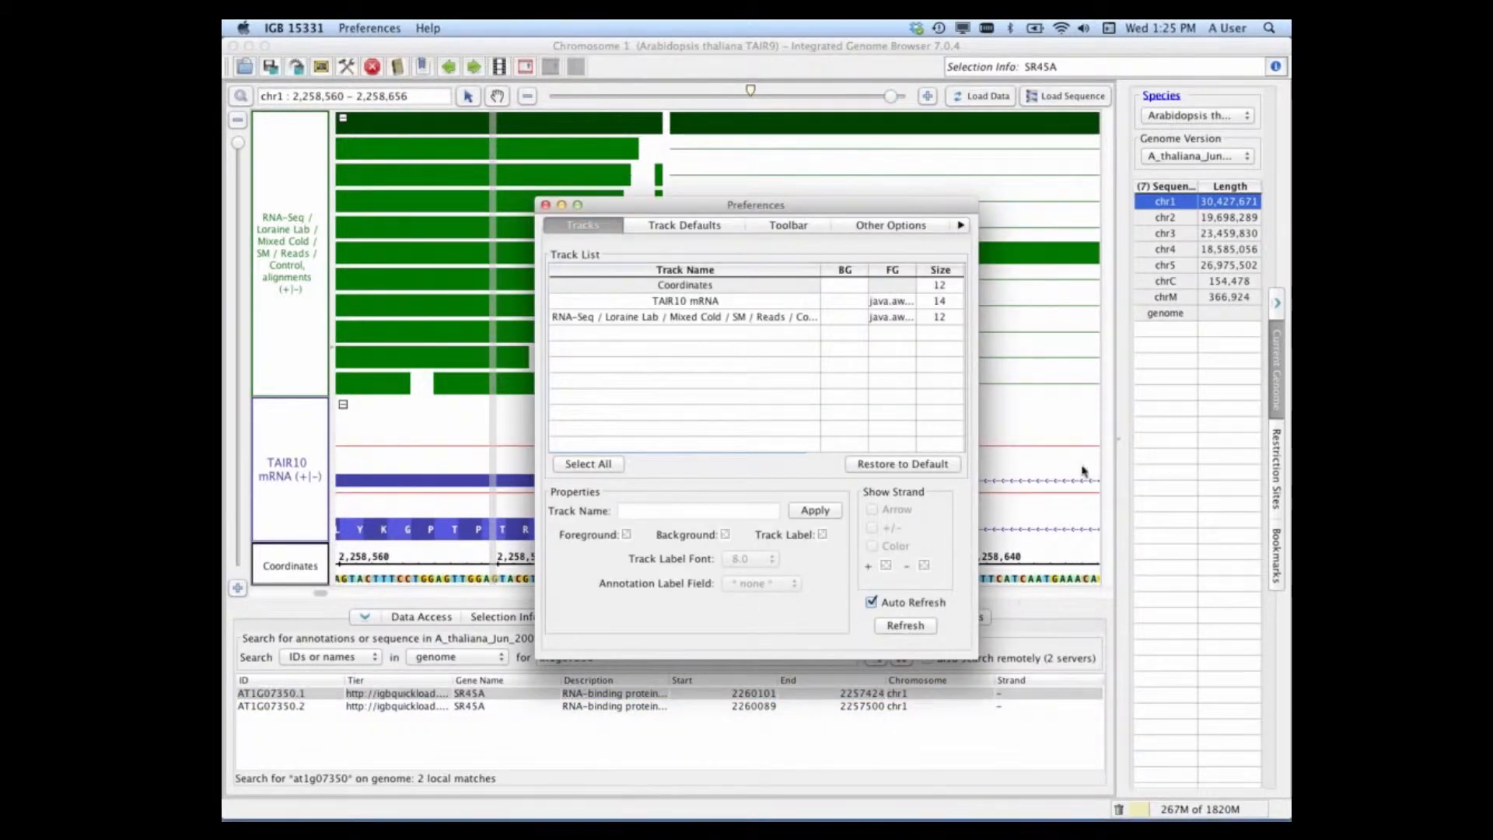
{"action": "left_click", "coordinate": [869, 227]}
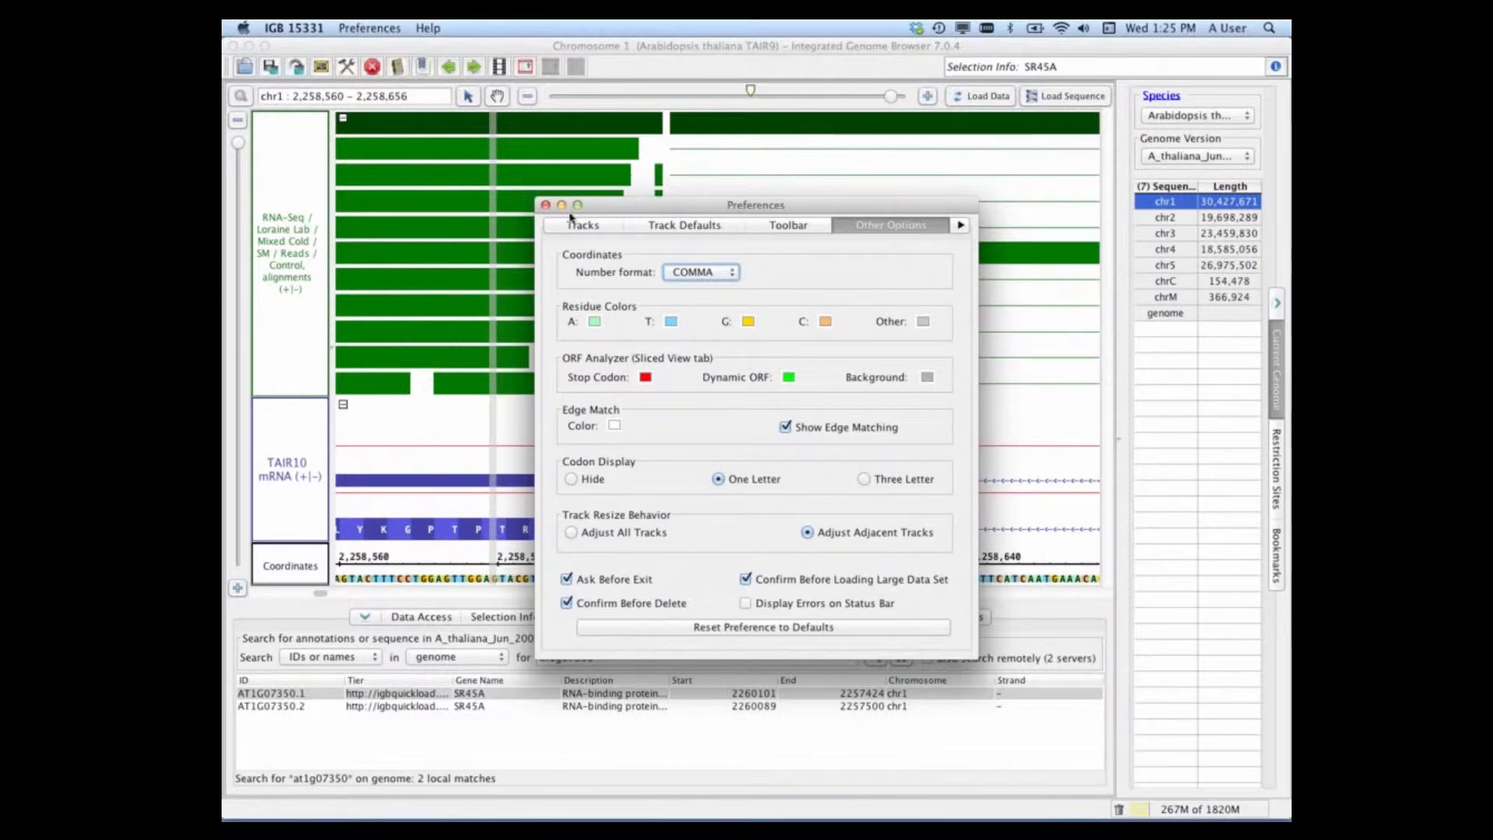
{"action": "left_click", "coordinate": [546, 205]}
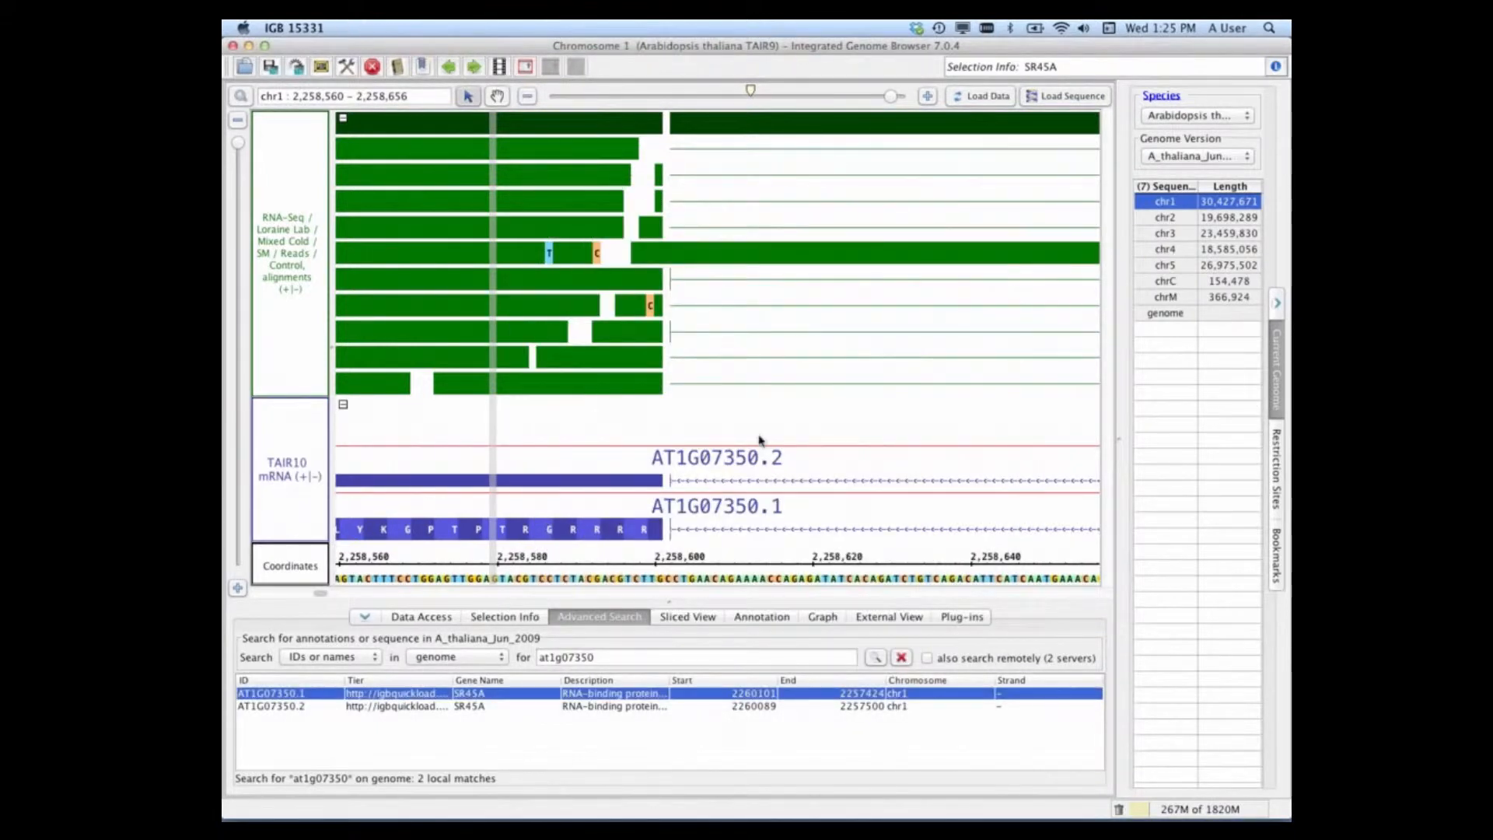
Step: Restore the full read sequence of the read carrying the T mismatch and inspect it along its whole exon
{"action": "left_click", "coordinate": [527, 256]}
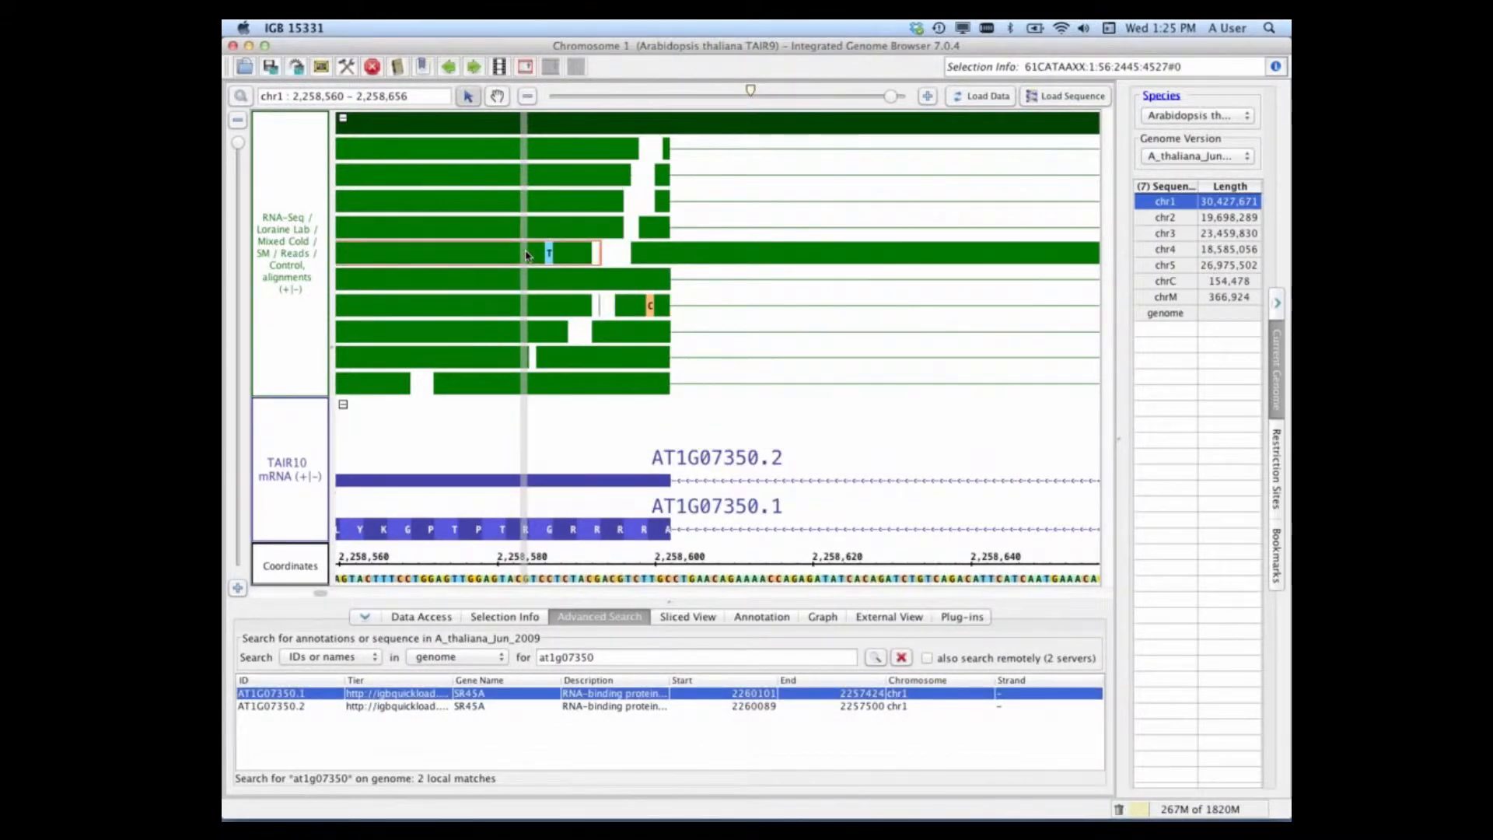
{"action": "right_click", "coordinate": [526, 256]}
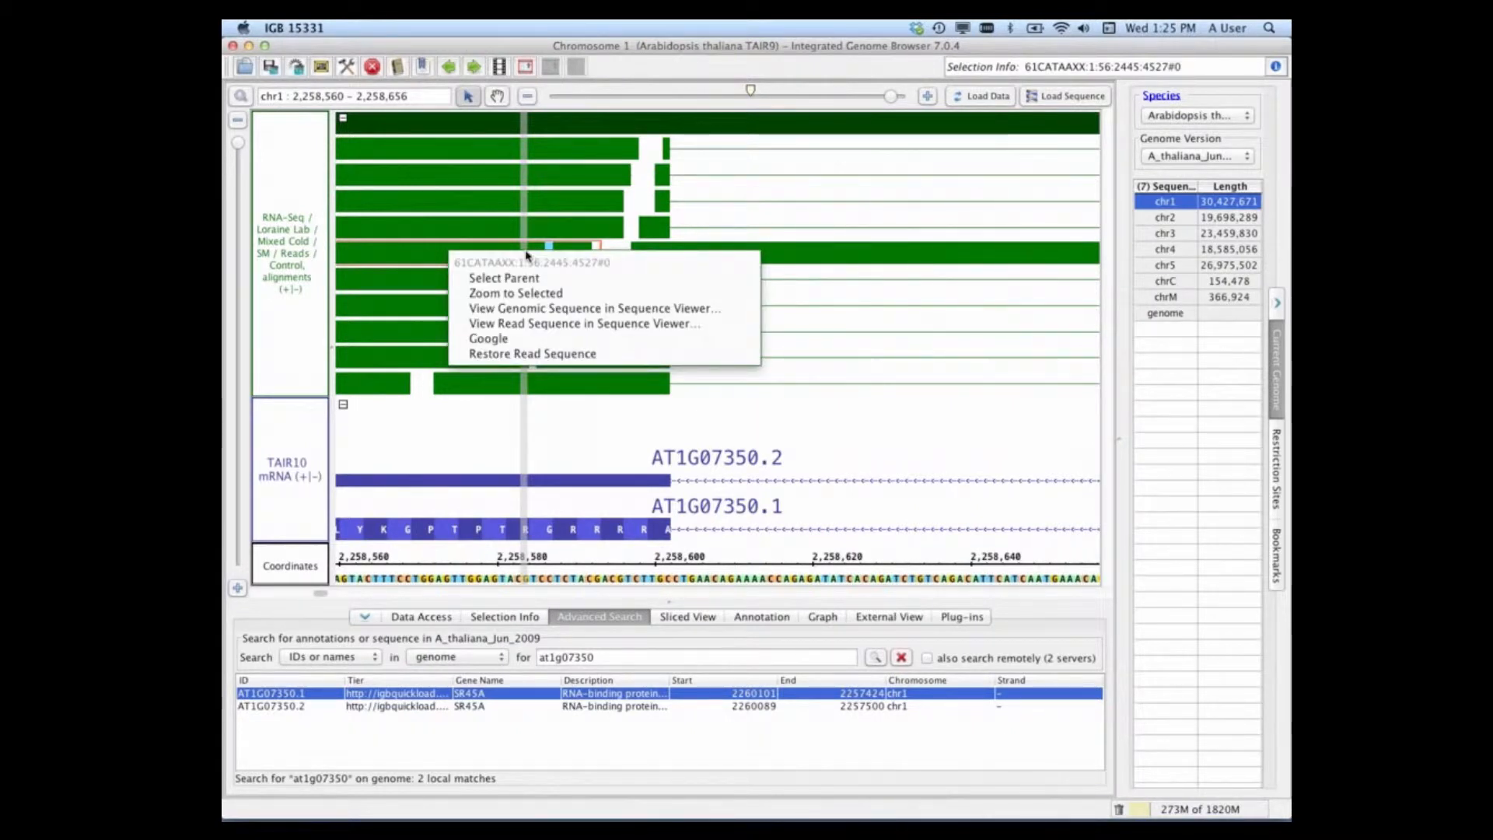
{"action": "left_click", "coordinate": [511, 355]}
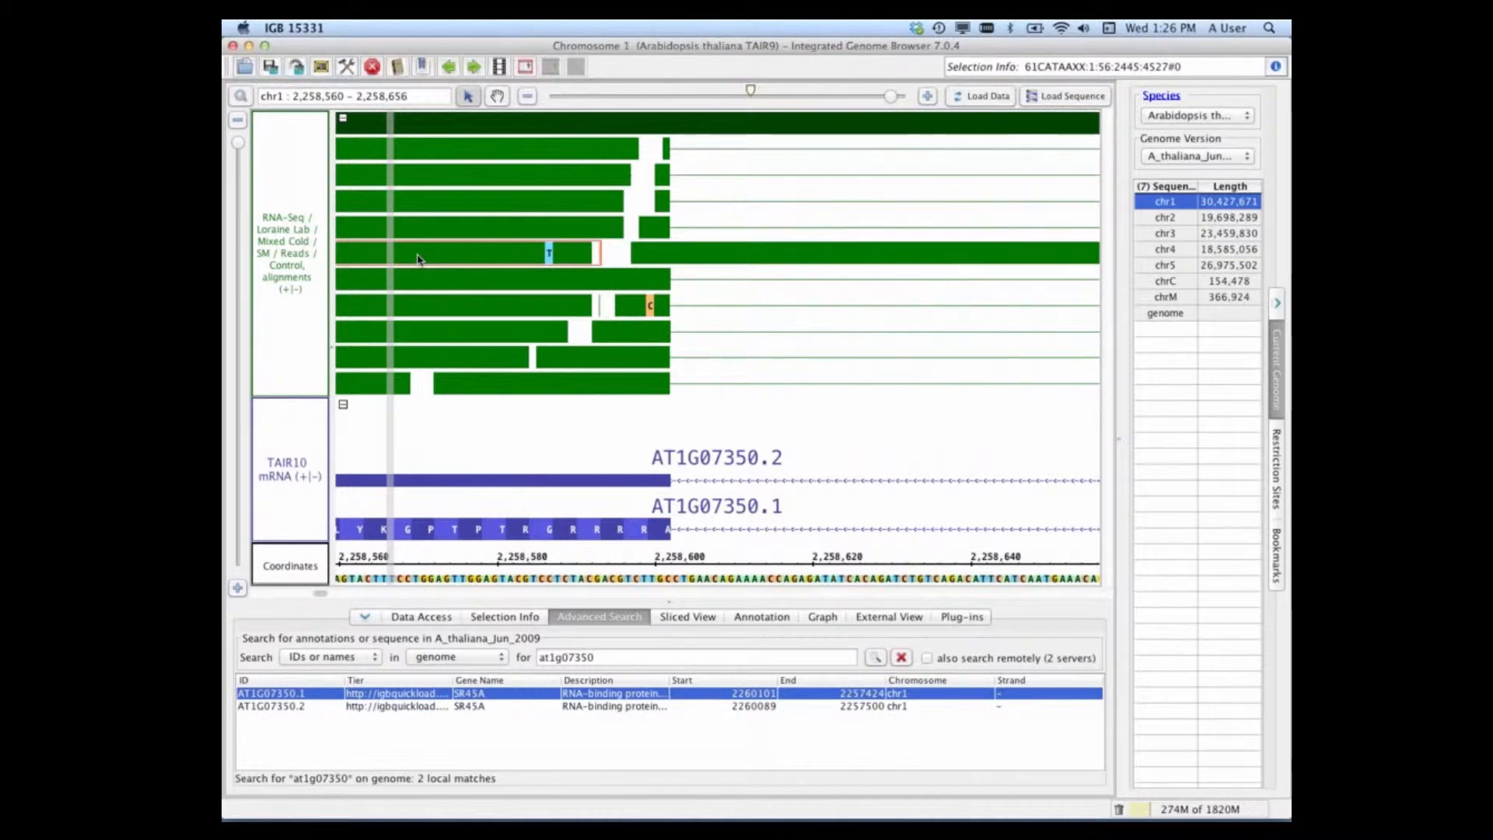
{"action": "right_click", "coordinate": [417, 259]}
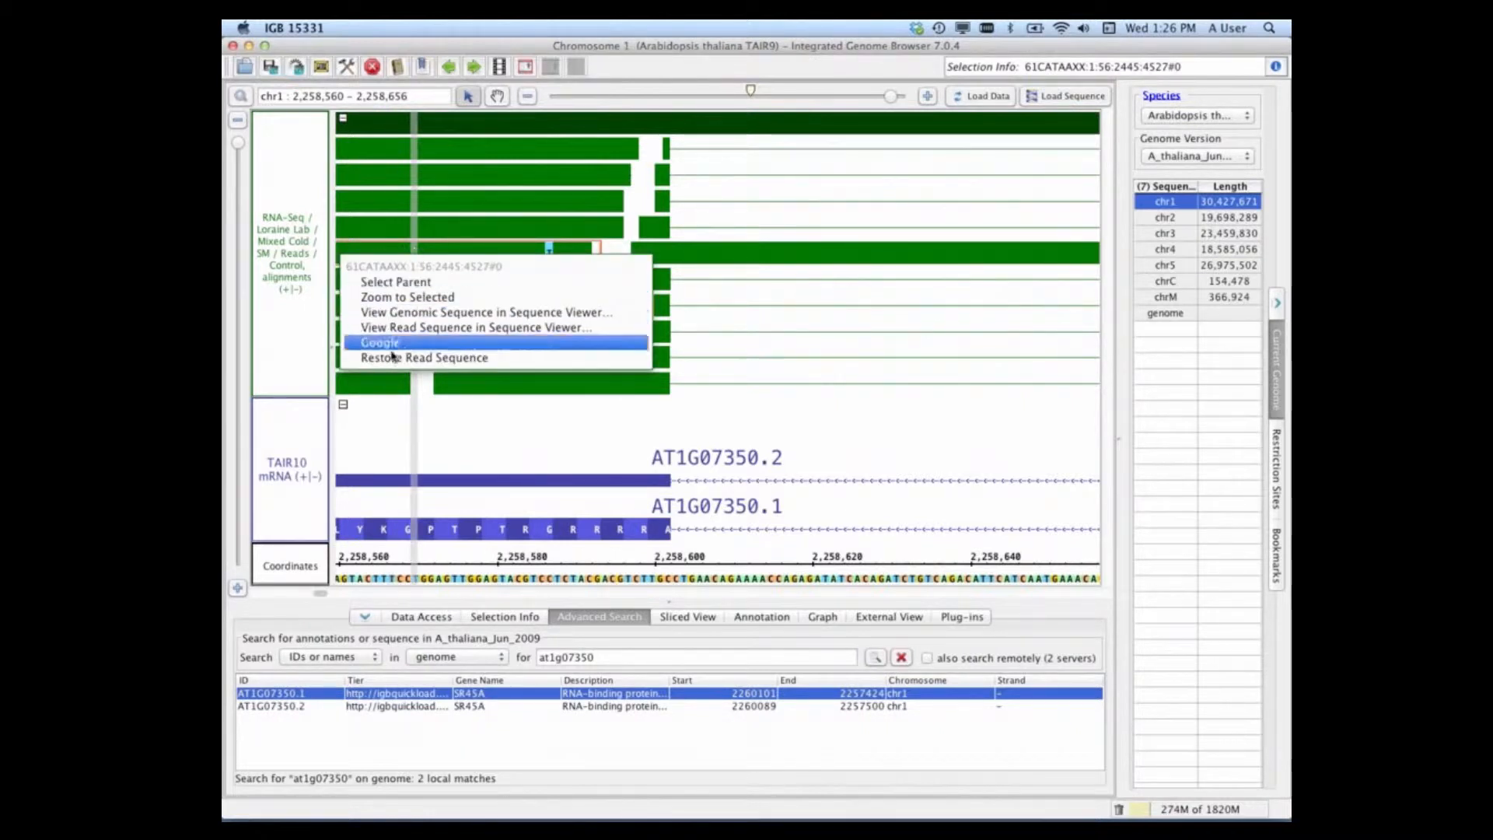
{"action": "left_click", "coordinate": [435, 358]}
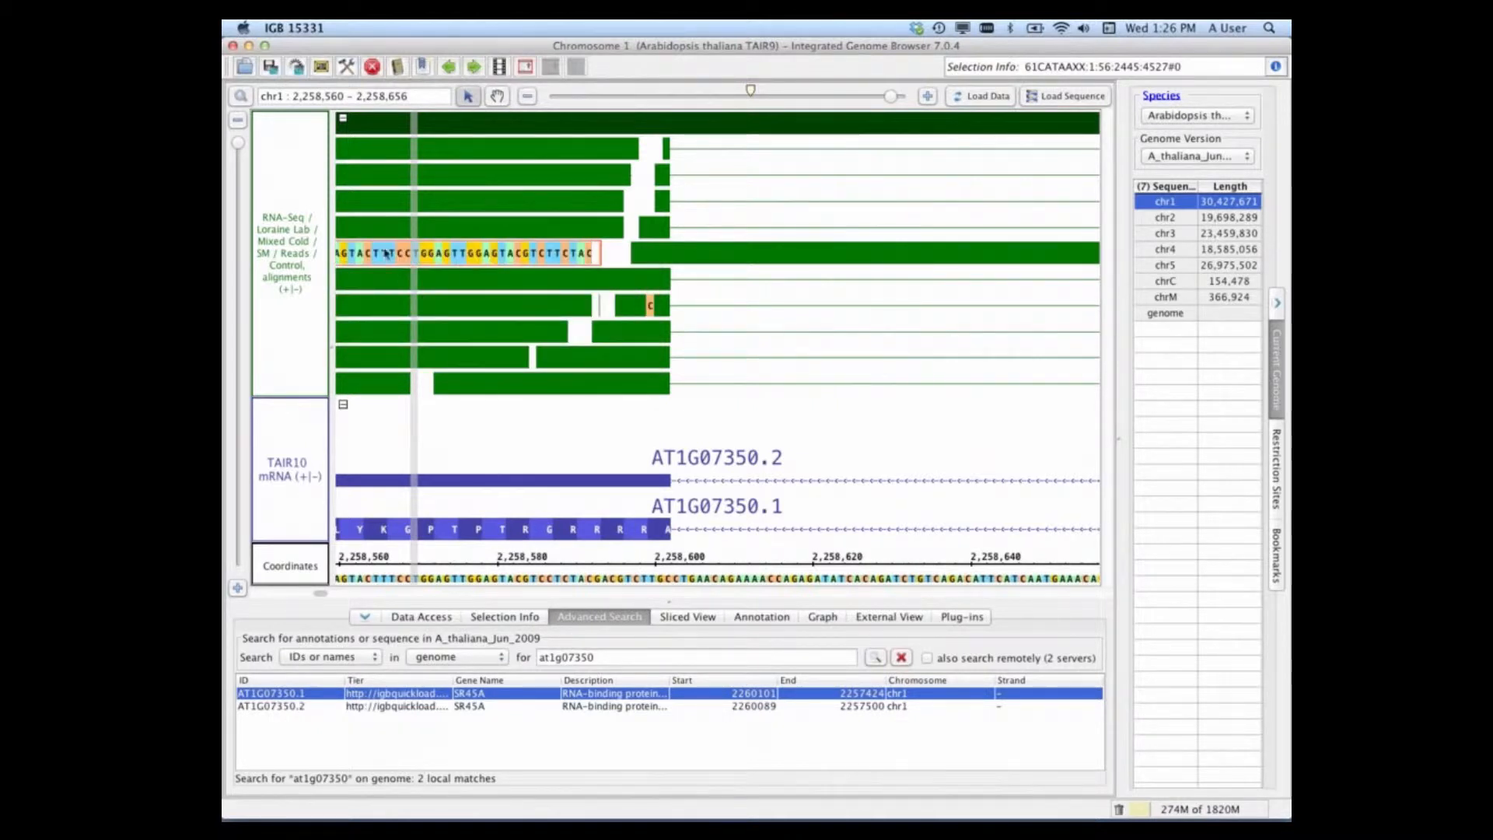
{"action": "left_click", "coordinate": [497, 96]}
{"action": "left_click_drag", "start_coordinate": [526, 427], "coordinate": [883, 413]}
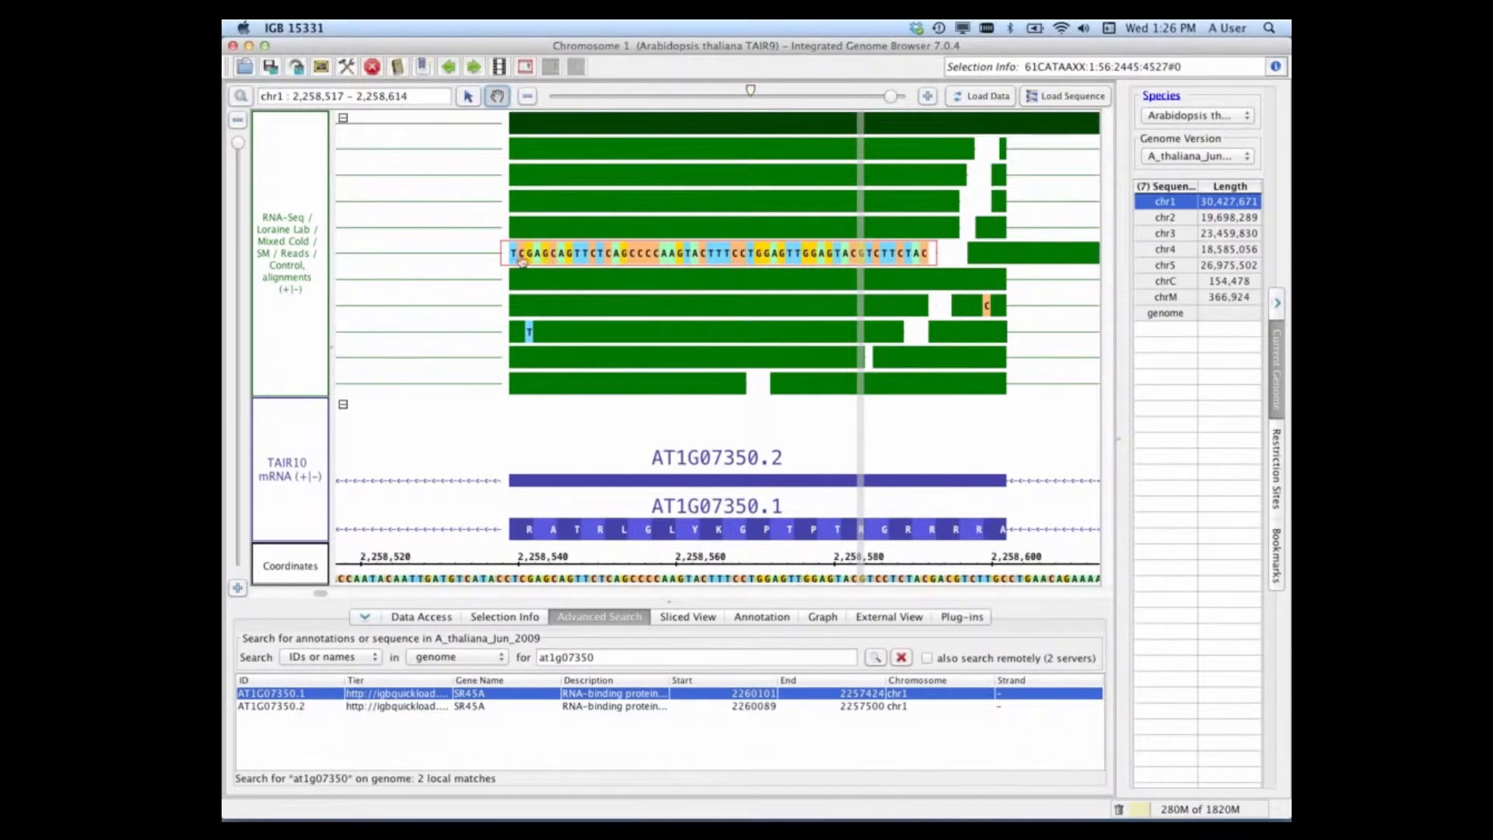
Step: Set the restored read back to showing mismatches only and return to the overview of the whole gene
{"action": "right_click", "coordinate": [586, 259]}
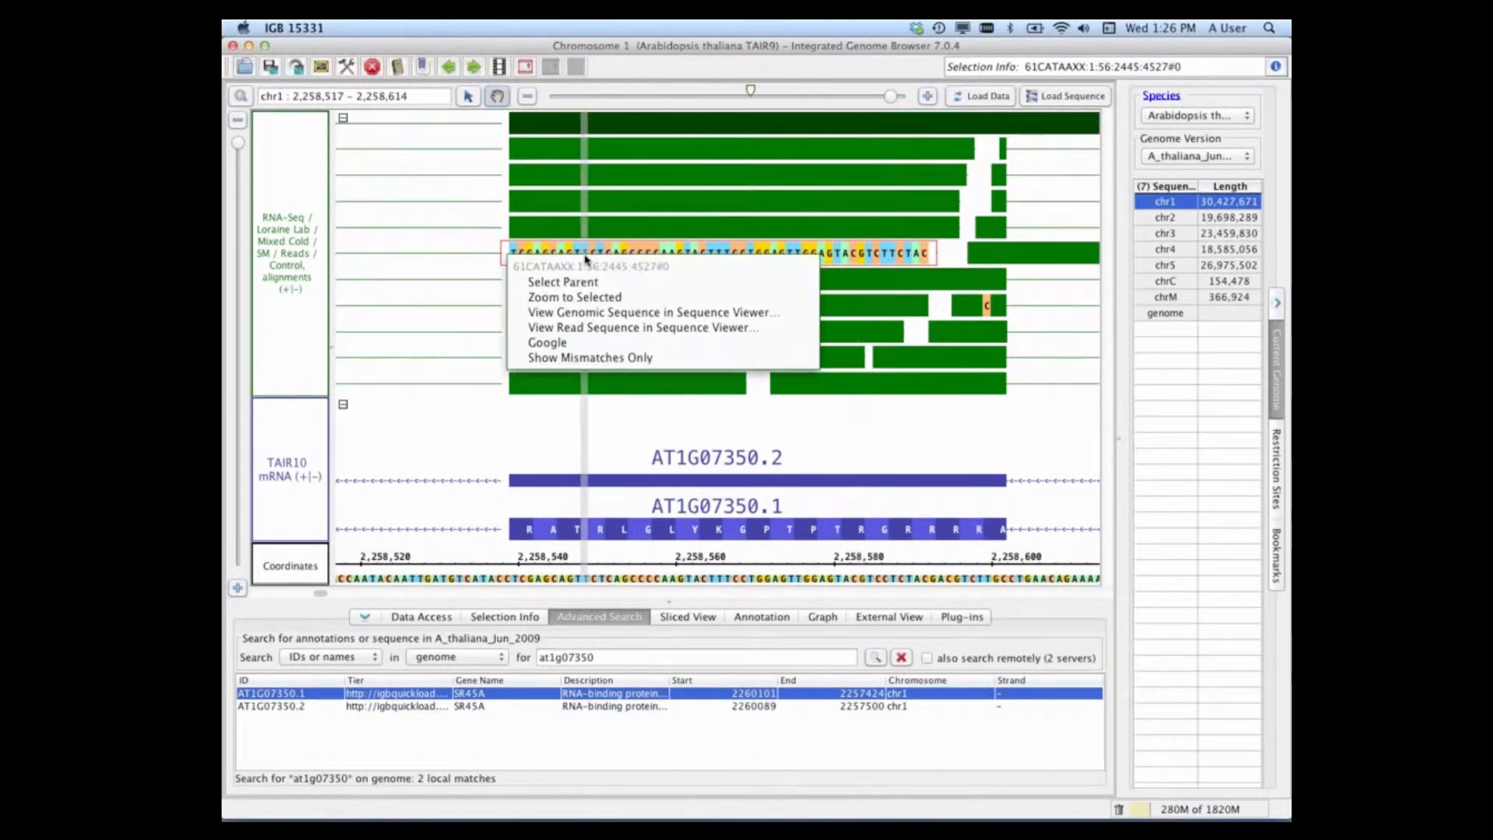
{"action": "left_click", "coordinate": [591, 359]}
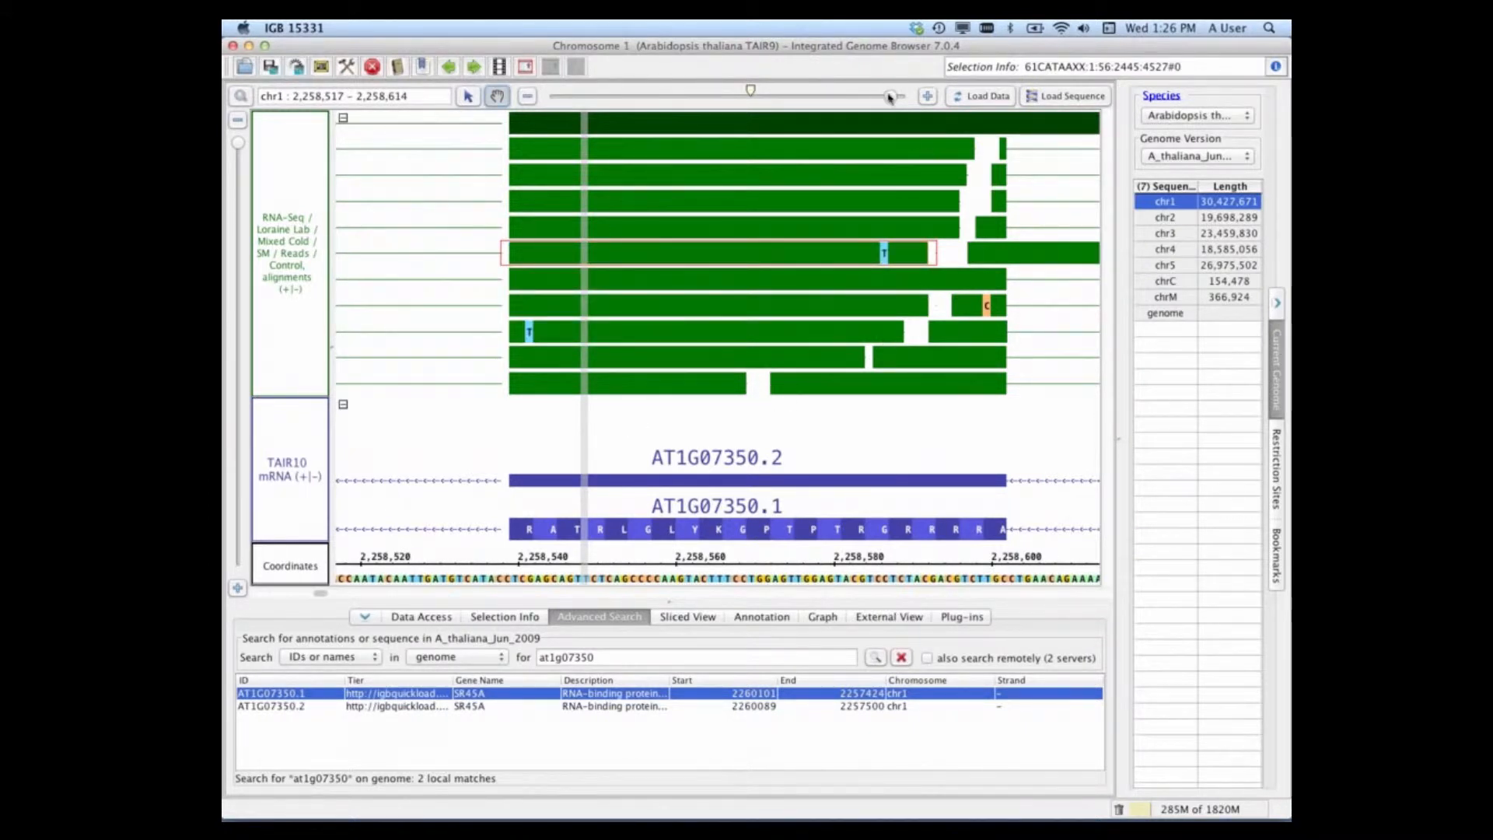
{"action": "left_click_drag", "start_coordinate": [890, 96], "coordinate": [792, 127]}
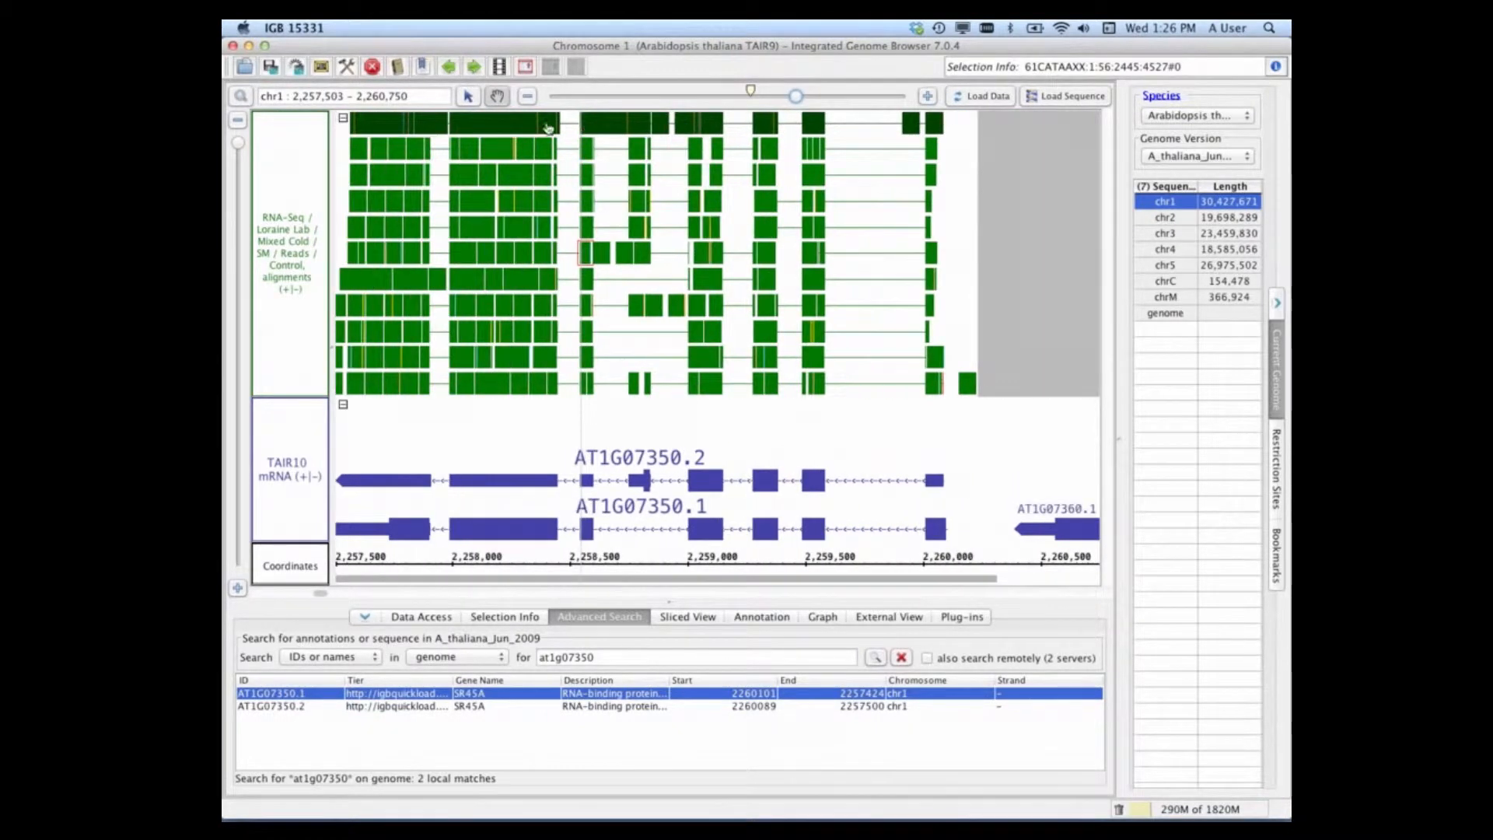
{"action": "left_click_drag", "start_coordinate": [544, 444], "coordinate": [638, 456]}
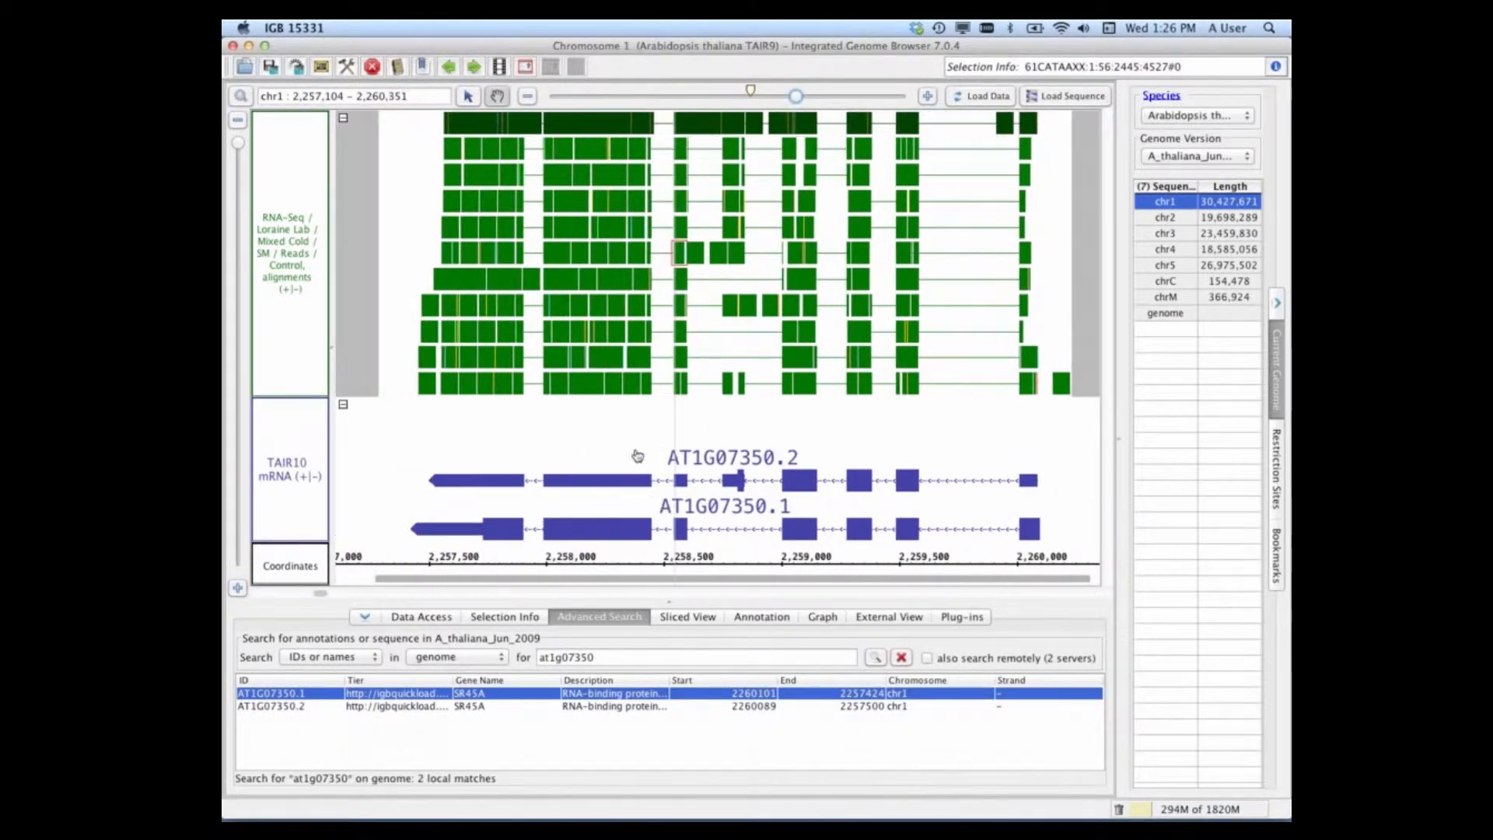
{"action": "left_click", "coordinate": [636, 456]}
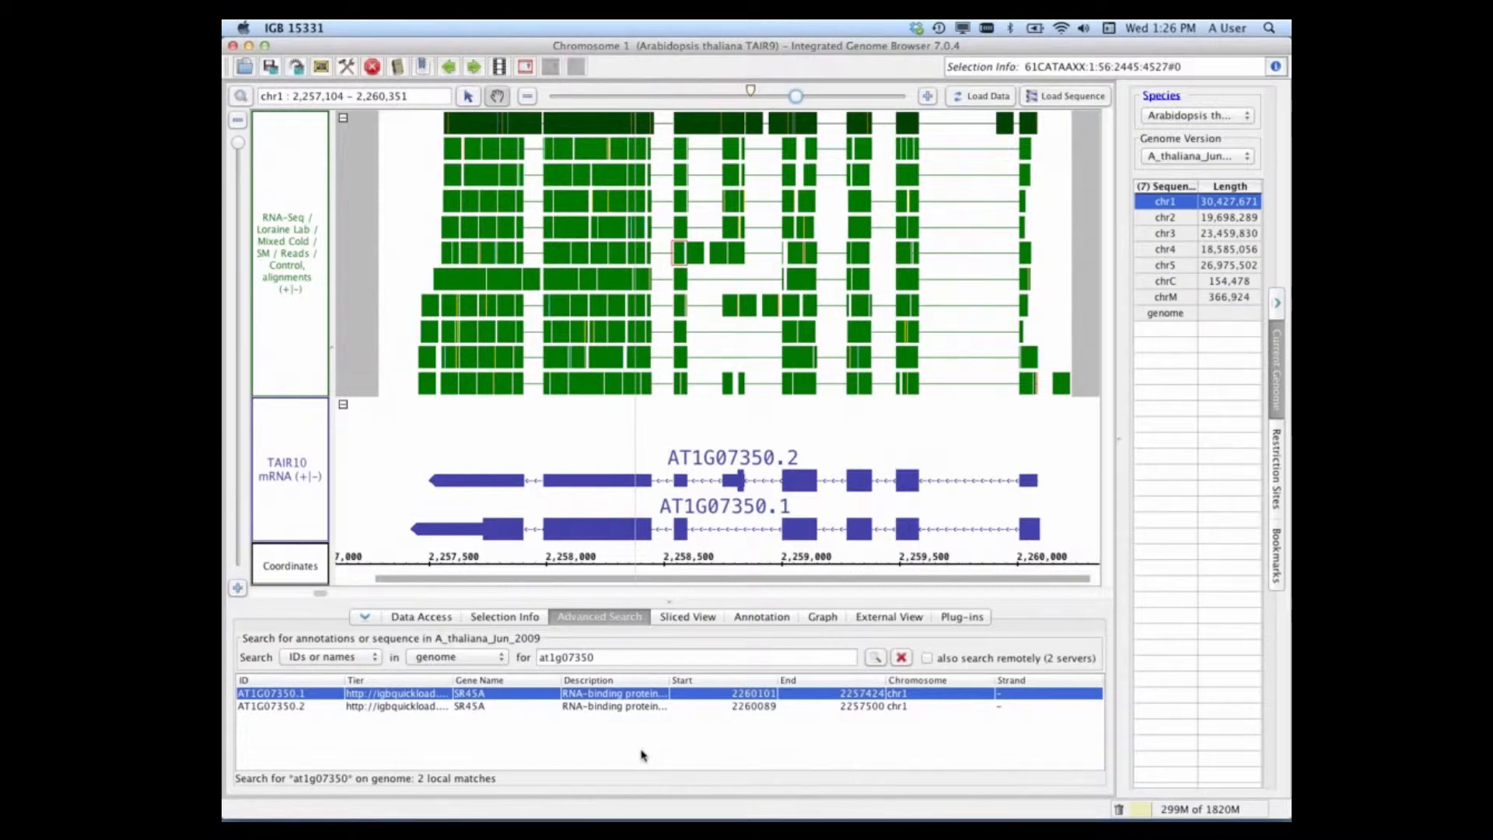
Step: Switch the advanced search type to Residues and shrink the browser window to reach the notes behind it
{"action": "left_click", "coordinate": [380, 666]}
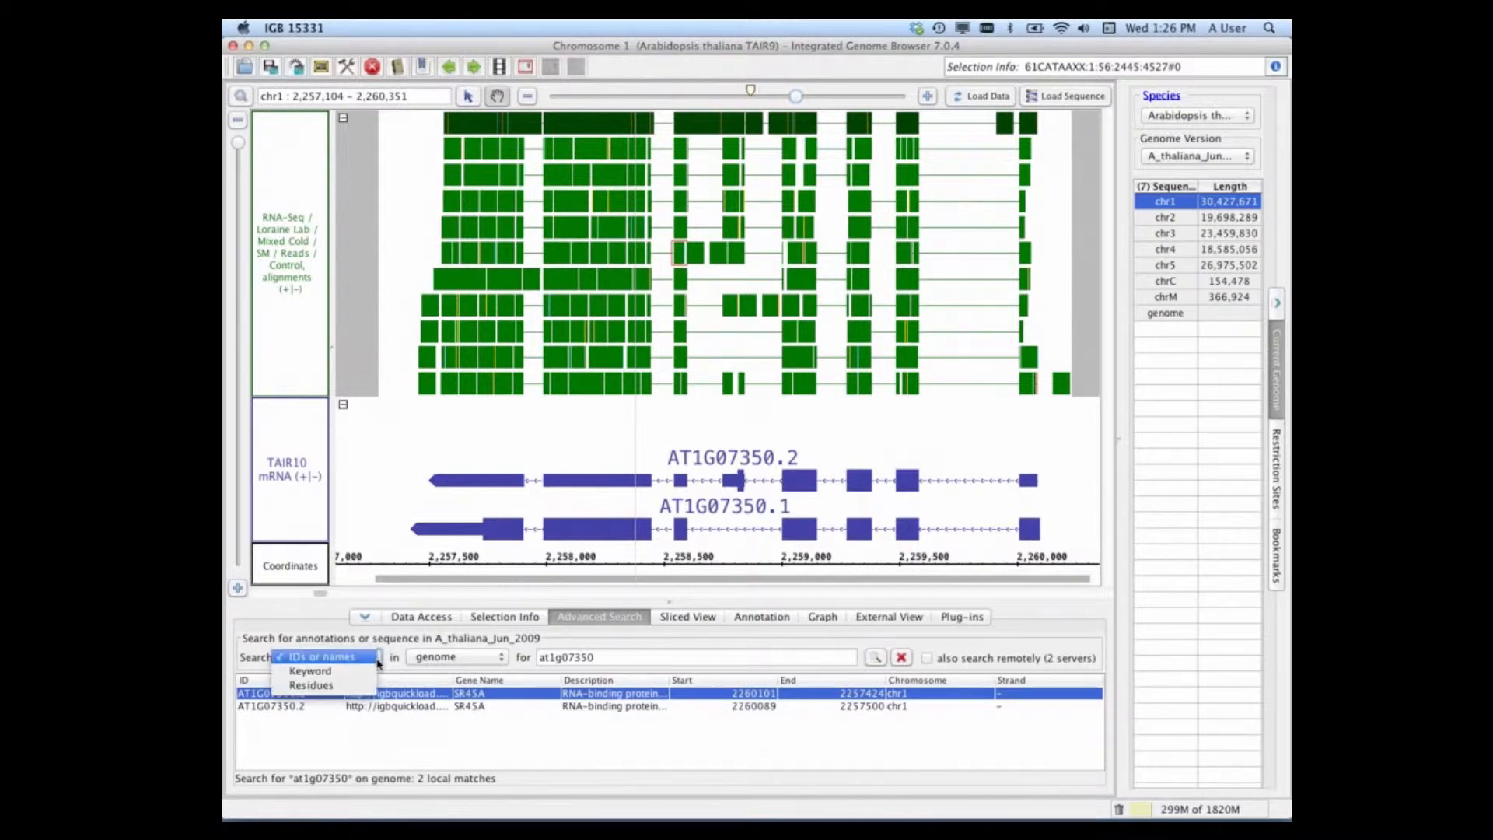
{"action": "left_click", "coordinate": [326, 685]}
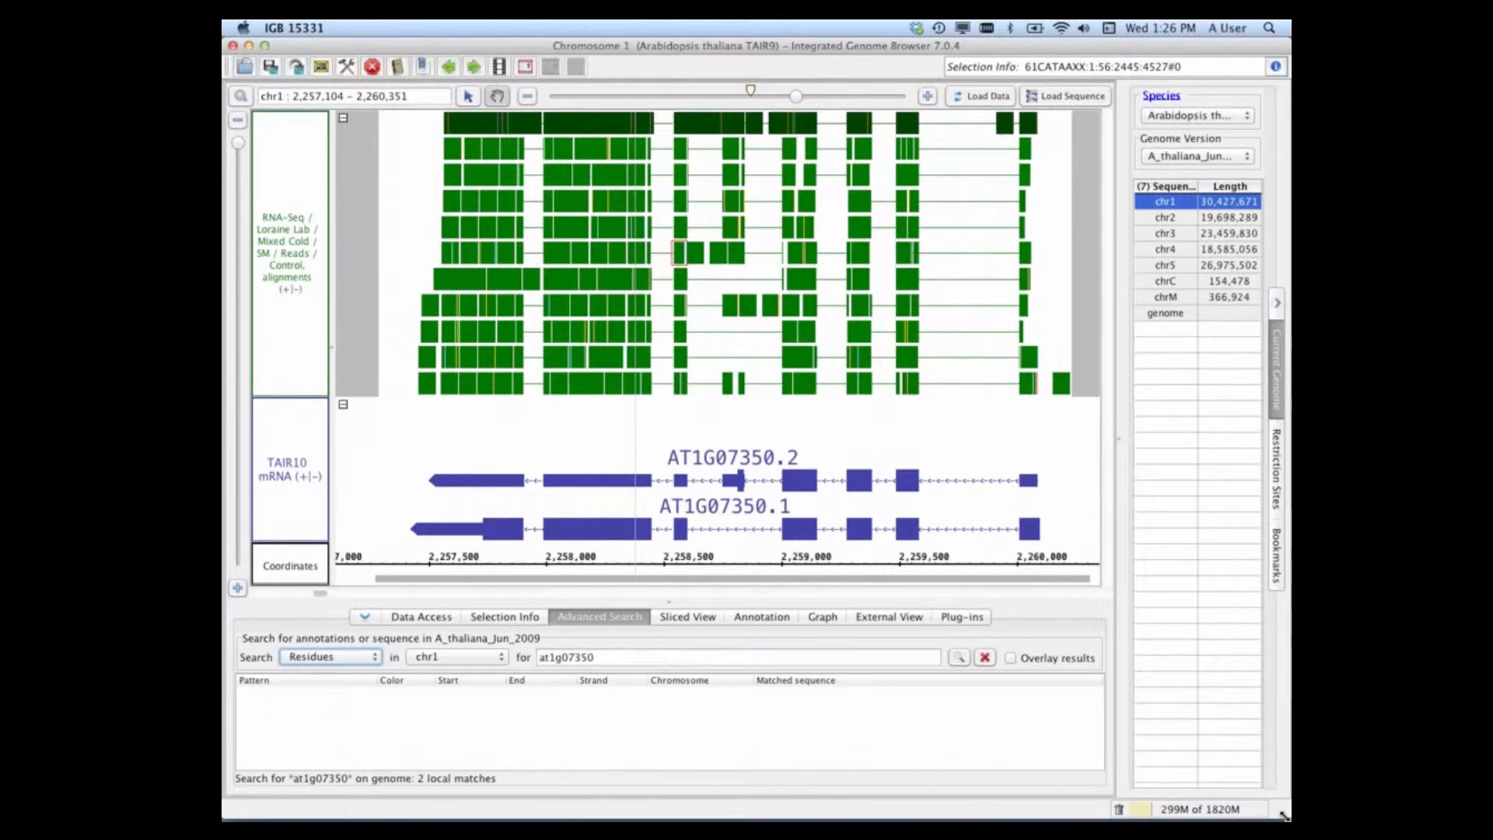
{"action": "left_click_drag", "start_coordinate": [1284, 815], "coordinate": [1275, 776]}
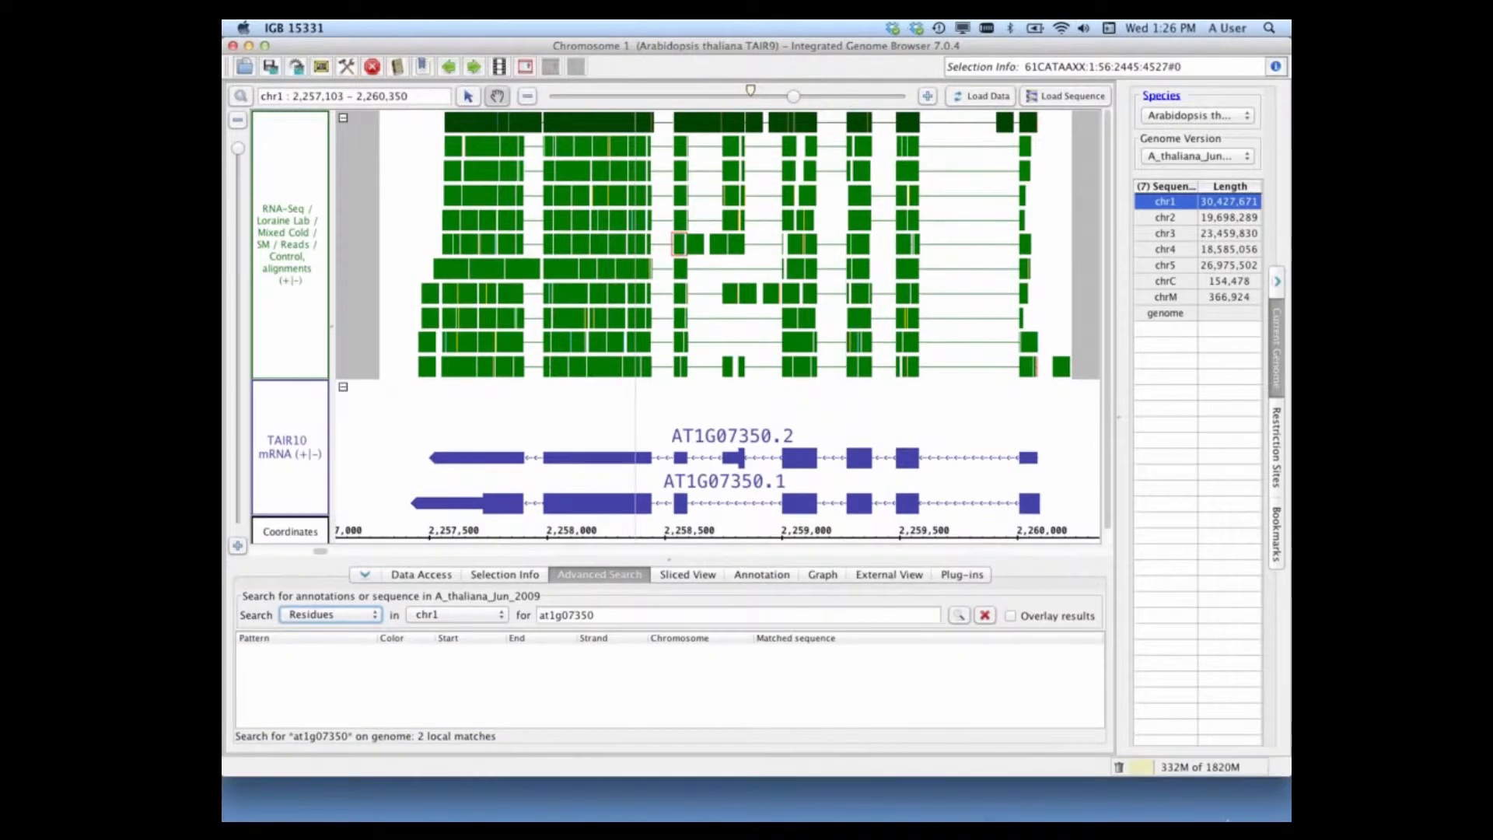
Step: Copy the ALT primer sequence from the TextEdit notes and replace the search term with tgtctgaaacttgatgtgtttgaa
{"action": "left_click", "coordinate": [1188, 793]}
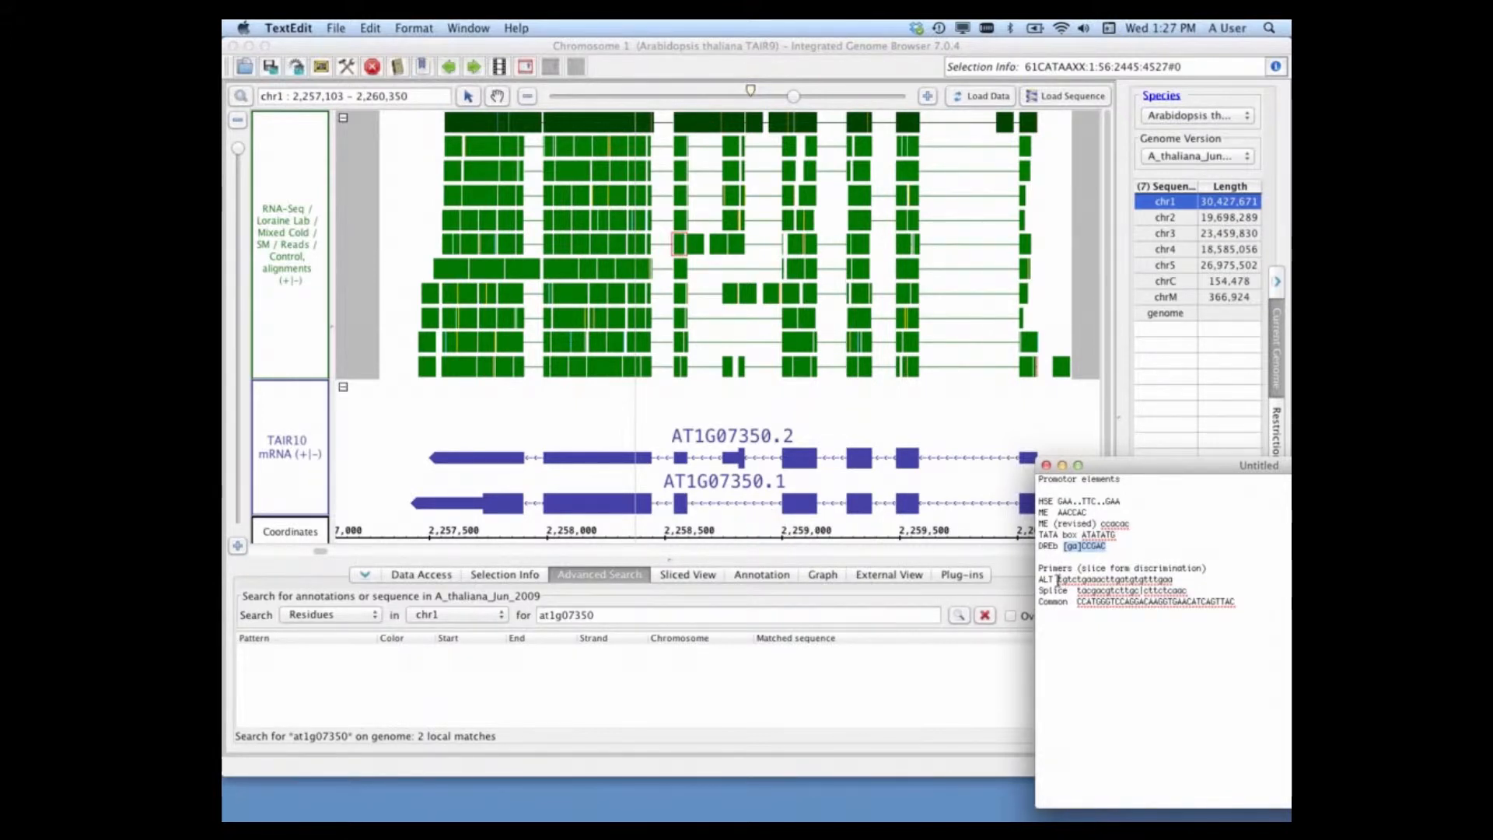
{"action": "left_click_drag", "start_coordinate": [1058, 580], "coordinate": [1172, 580]}
{"action": "key", "text": "super+c"}
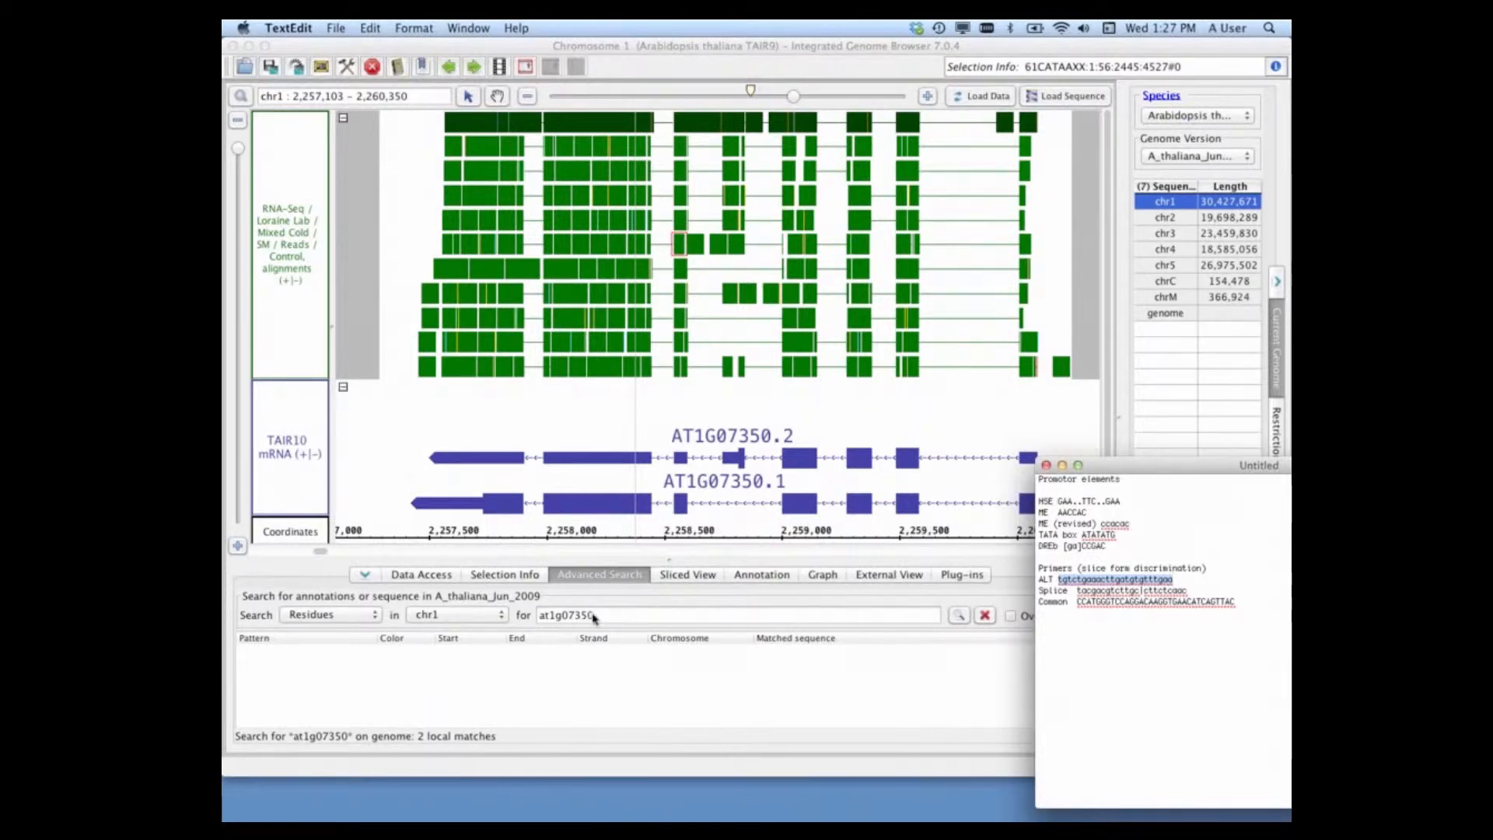
{"action": "left_click", "coordinate": [596, 619]}
{"action": "left_click_drag", "start_coordinate": [609, 615], "coordinate": [533, 618]}
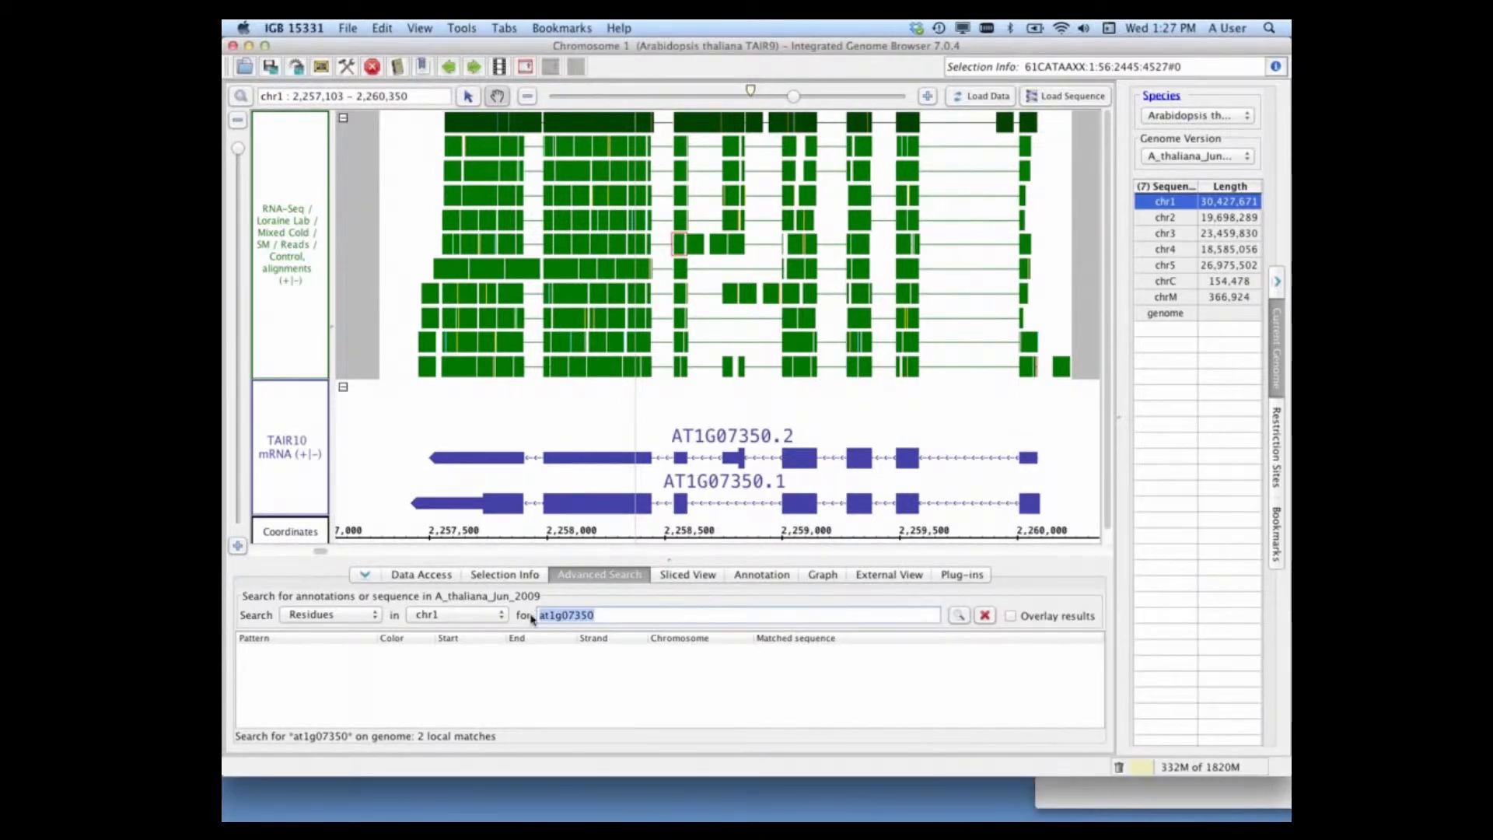
{"action": "key", "text": "super+v"}
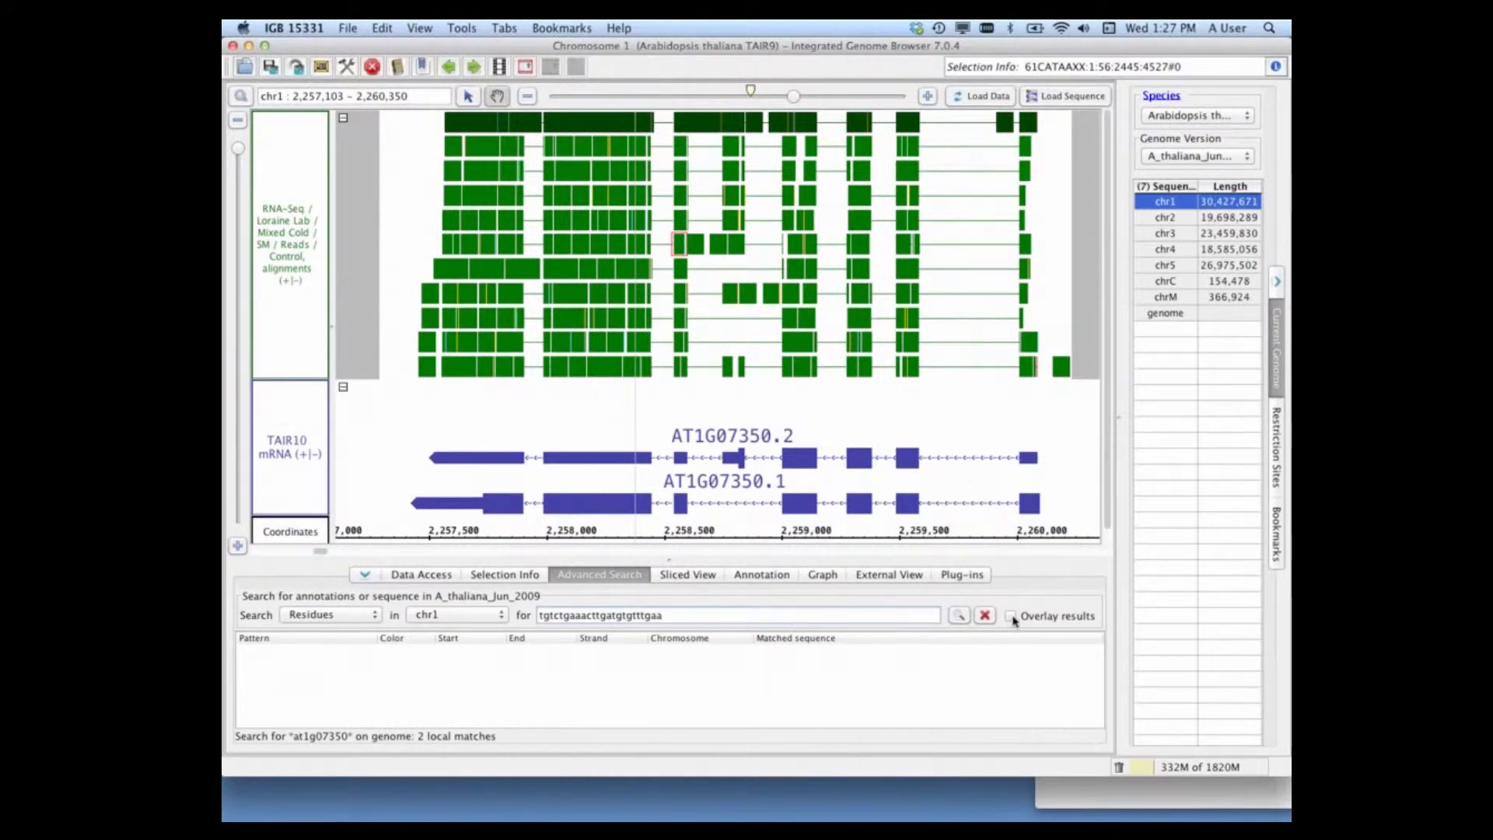
Step: Enable overlaying of results and run the residue search for the ALT primer on chr1
{"action": "left_click", "coordinate": [1011, 616]}
{"action": "left_click", "coordinate": [240, 134]}
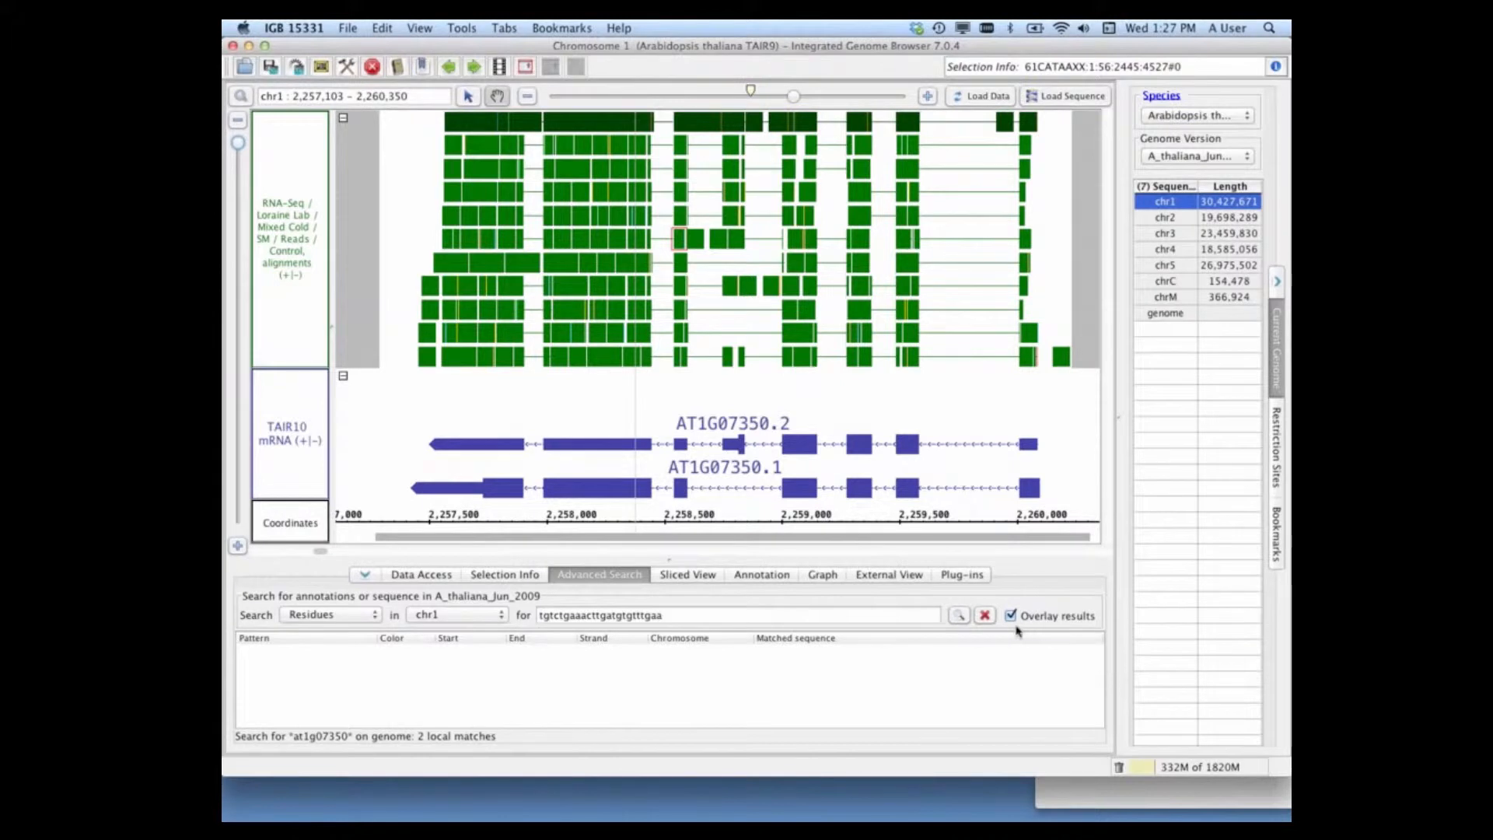
{"action": "left_click", "coordinate": [961, 617]}
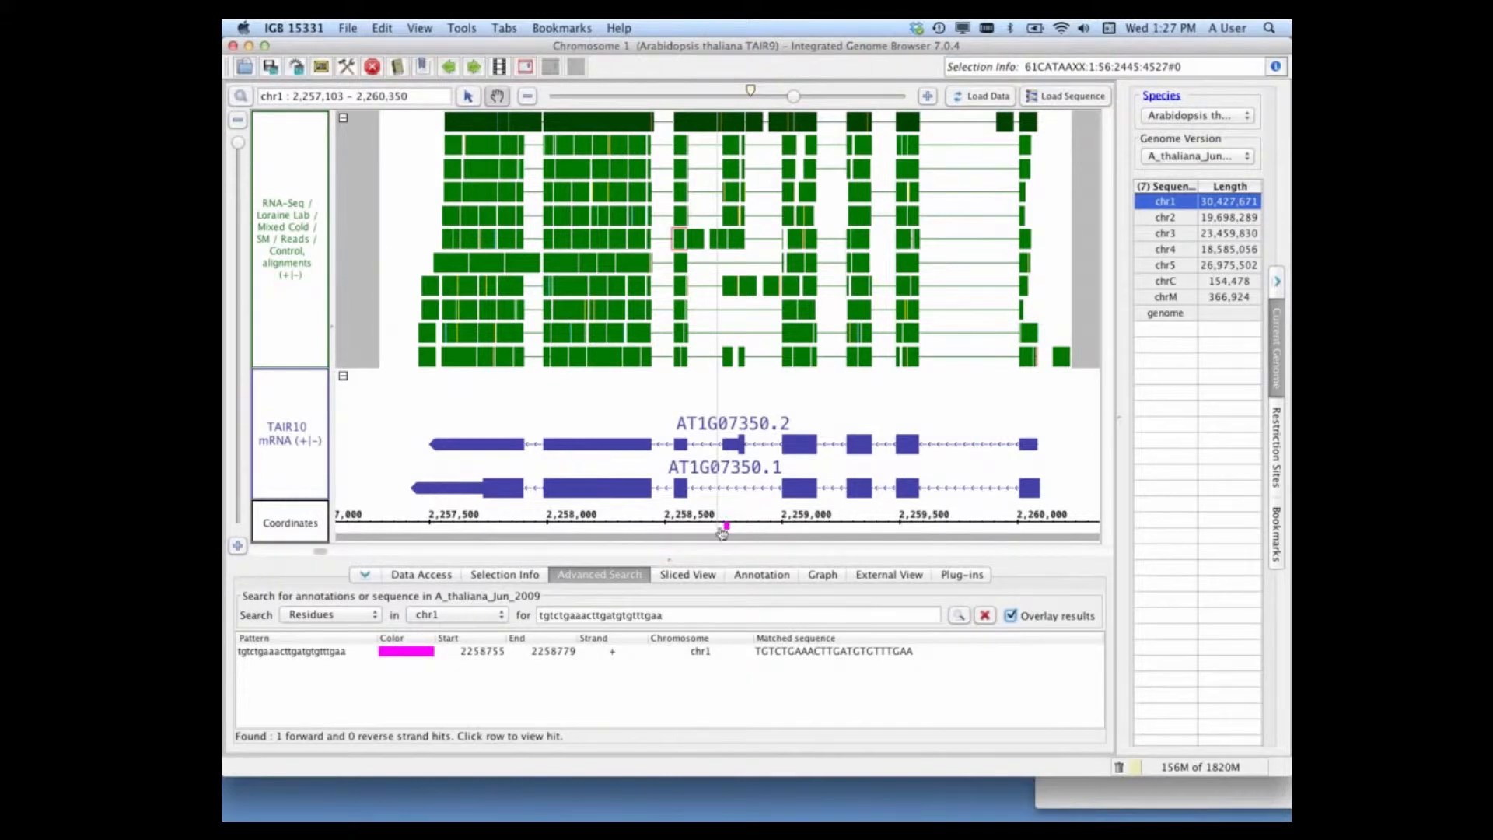
Step: Inspect the ALT primer hit at base level against the gene models, then view its location within the whole gene
{"action": "left_click", "coordinate": [550, 653]}
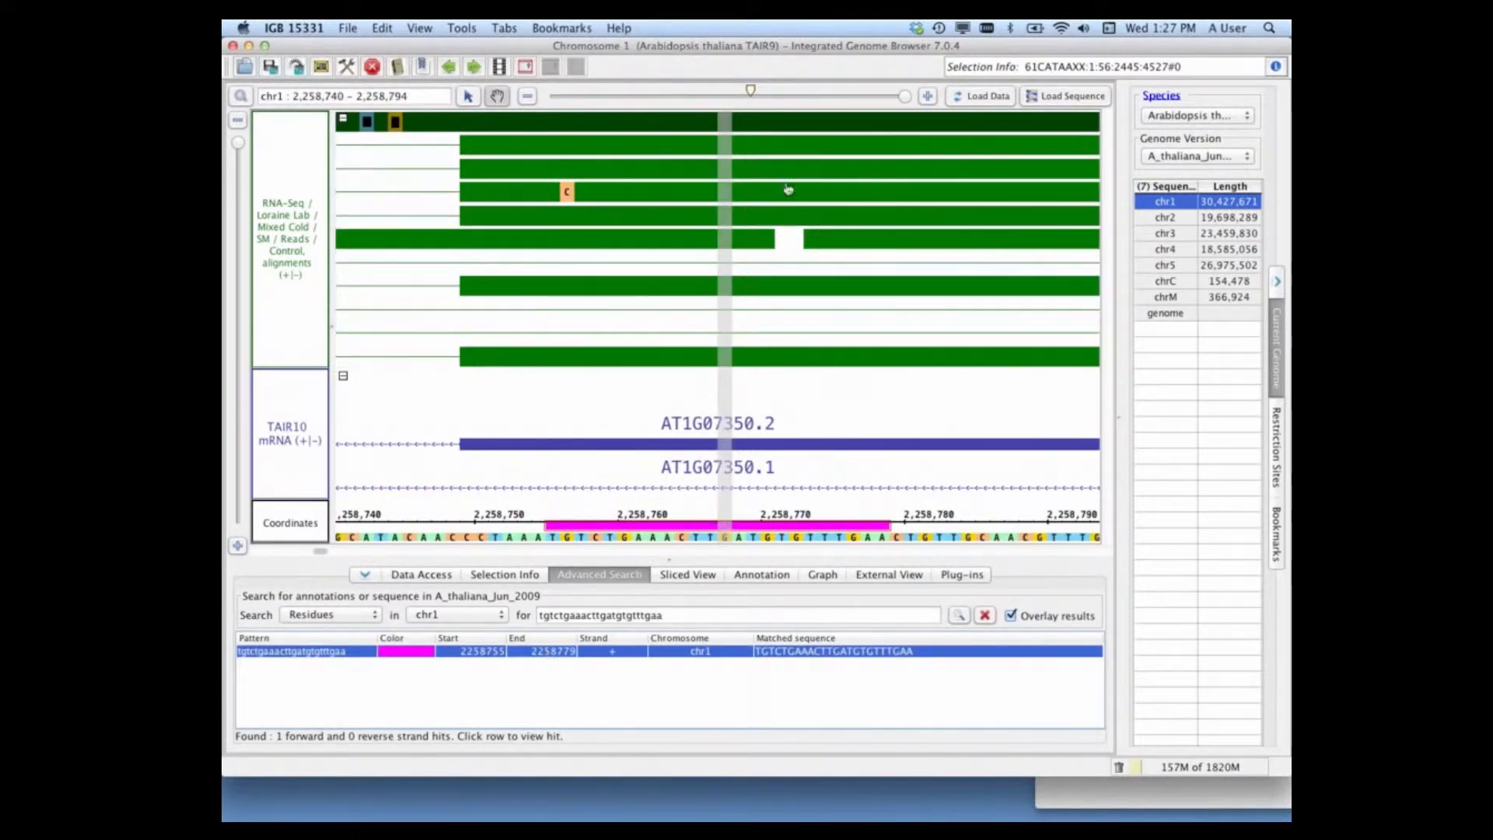
{"action": "left_click_drag", "start_coordinate": [905, 96], "coordinate": [795, 97]}
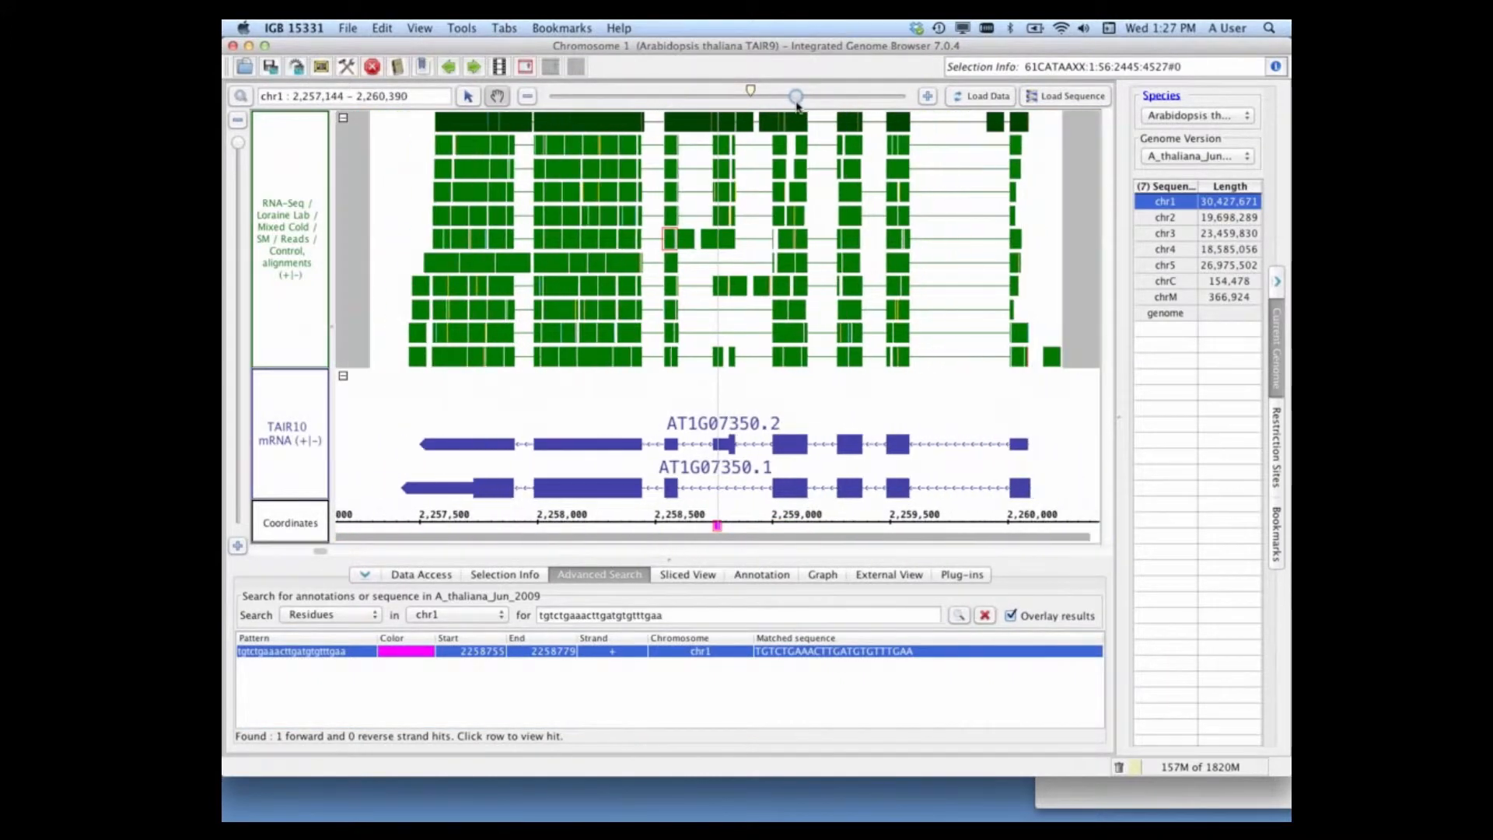
{"action": "double_click", "coordinate": [719, 528]}
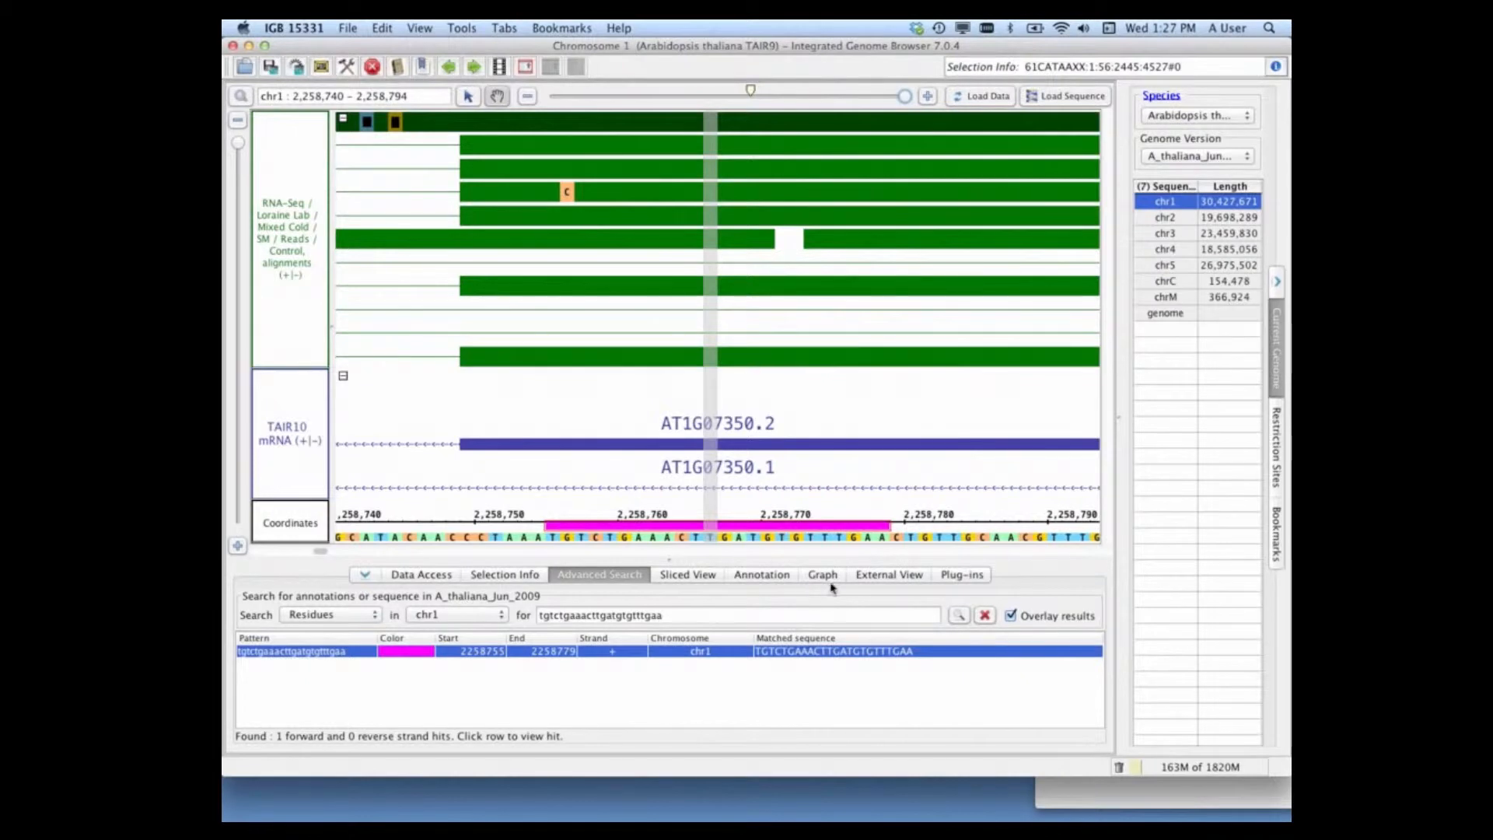
{"action": "left_click_drag", "start_coordinate": [904, 96], "coordinate": [796, 96]}
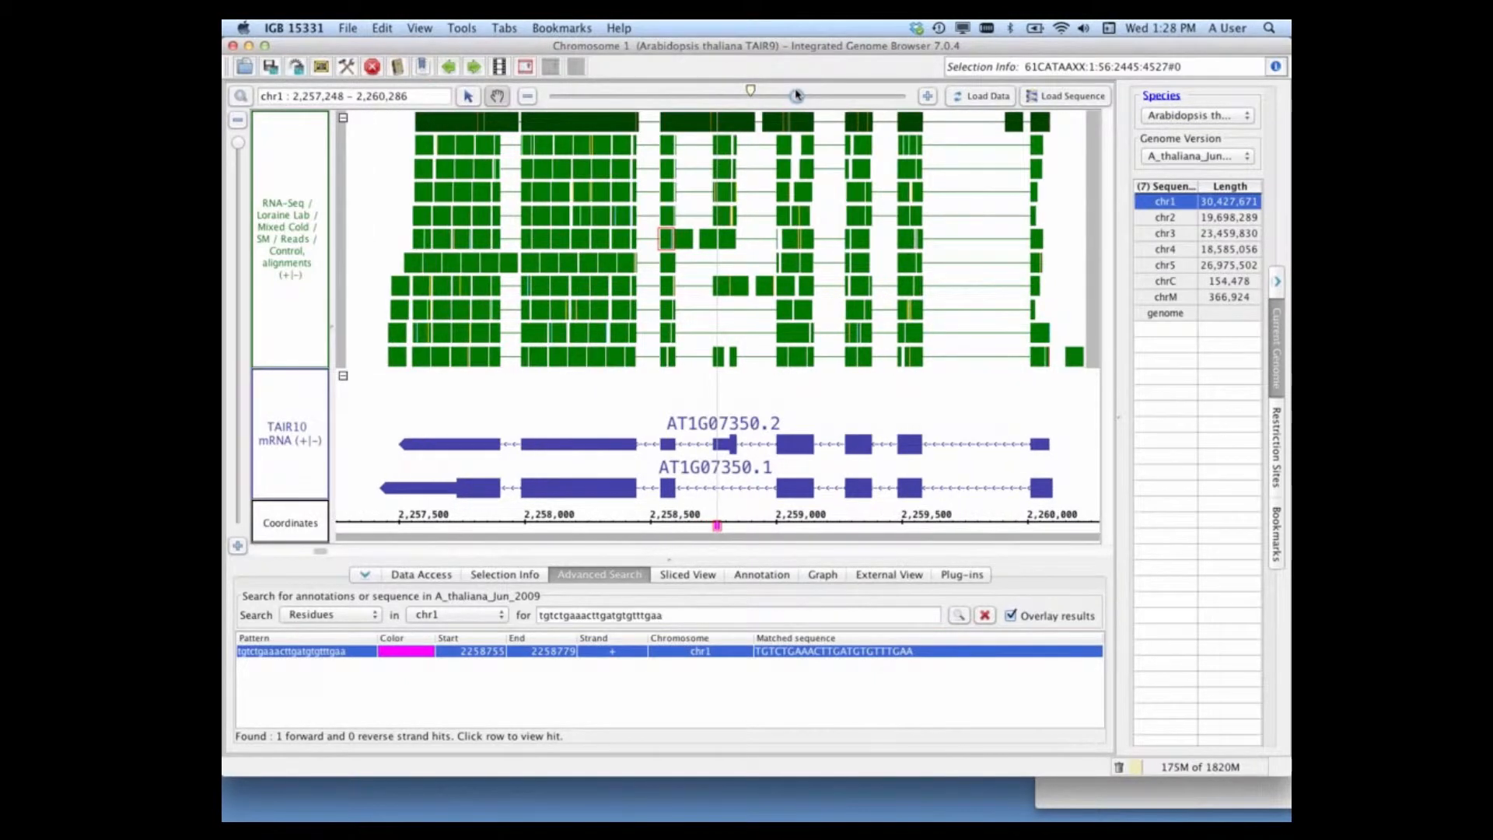
Step: Copy the Splice primer from the TextEdit notes, remove its divider character in the search term, and search for tacgacgtcttgccttctcaac on chr1
{"action": "left_click", "coordinate": [1070, 791]}
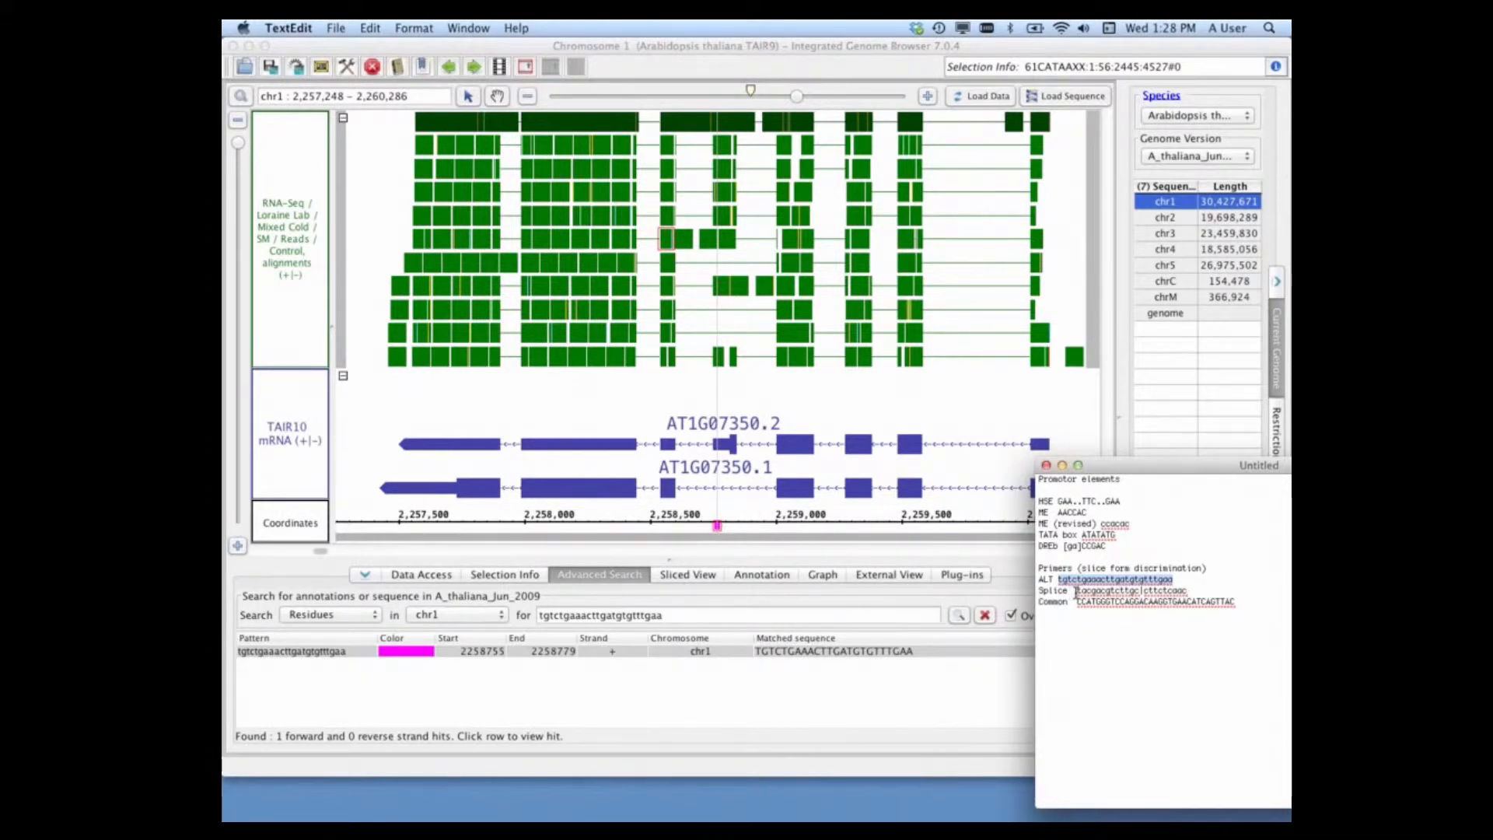
{"action": "left_click_drag", "start_coordinate": [1076, 592], "coordinate": [1188, 591]}
{"action": "key", "text": "super+c"}
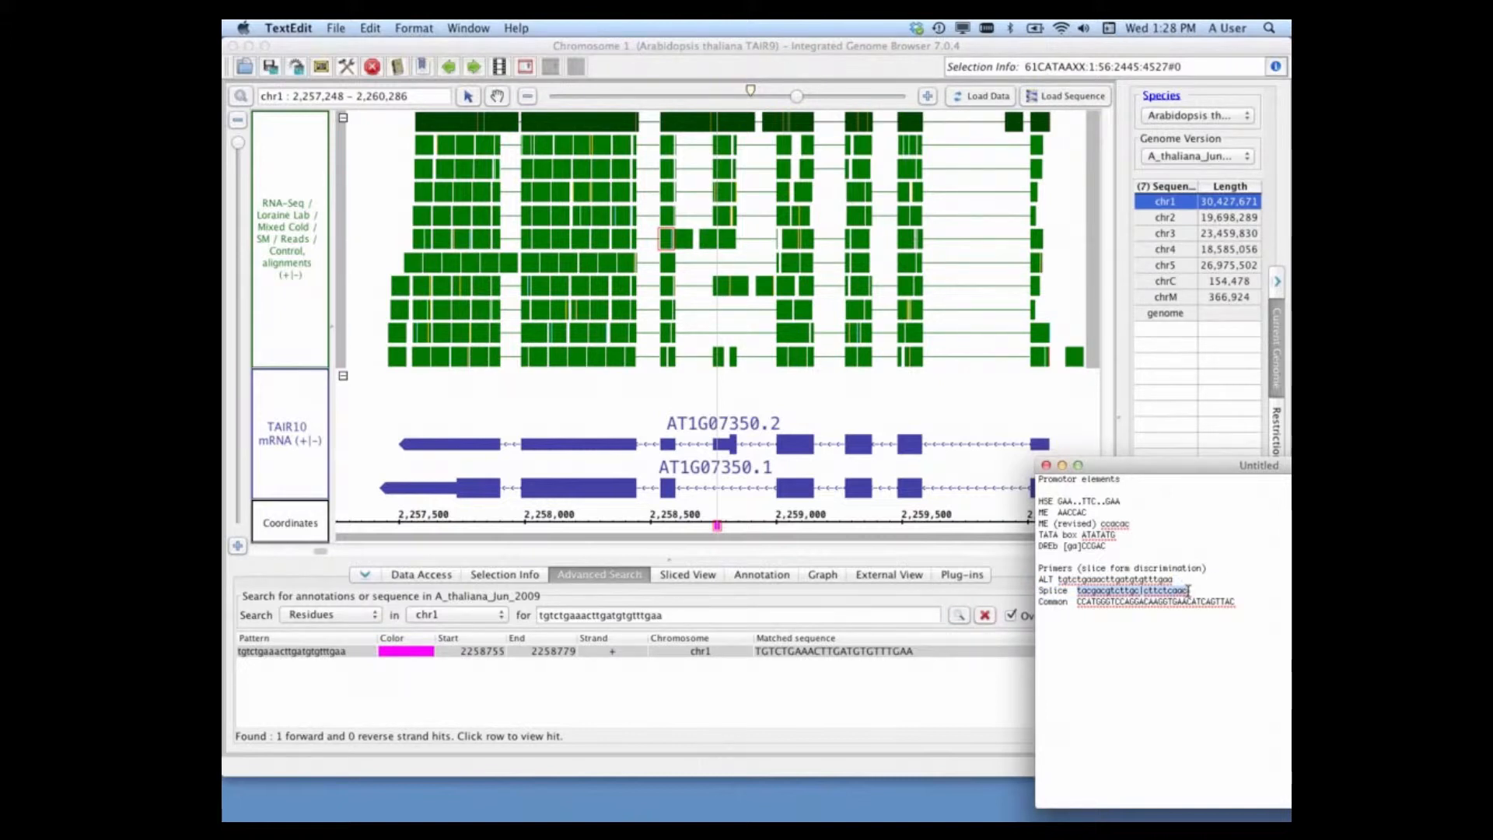
{"action": "left_click", "coordinate": [698, 616]}
{"action": "left_click_drag", "start_coordinate": [697, 616], "coordinate": [515, 615]}
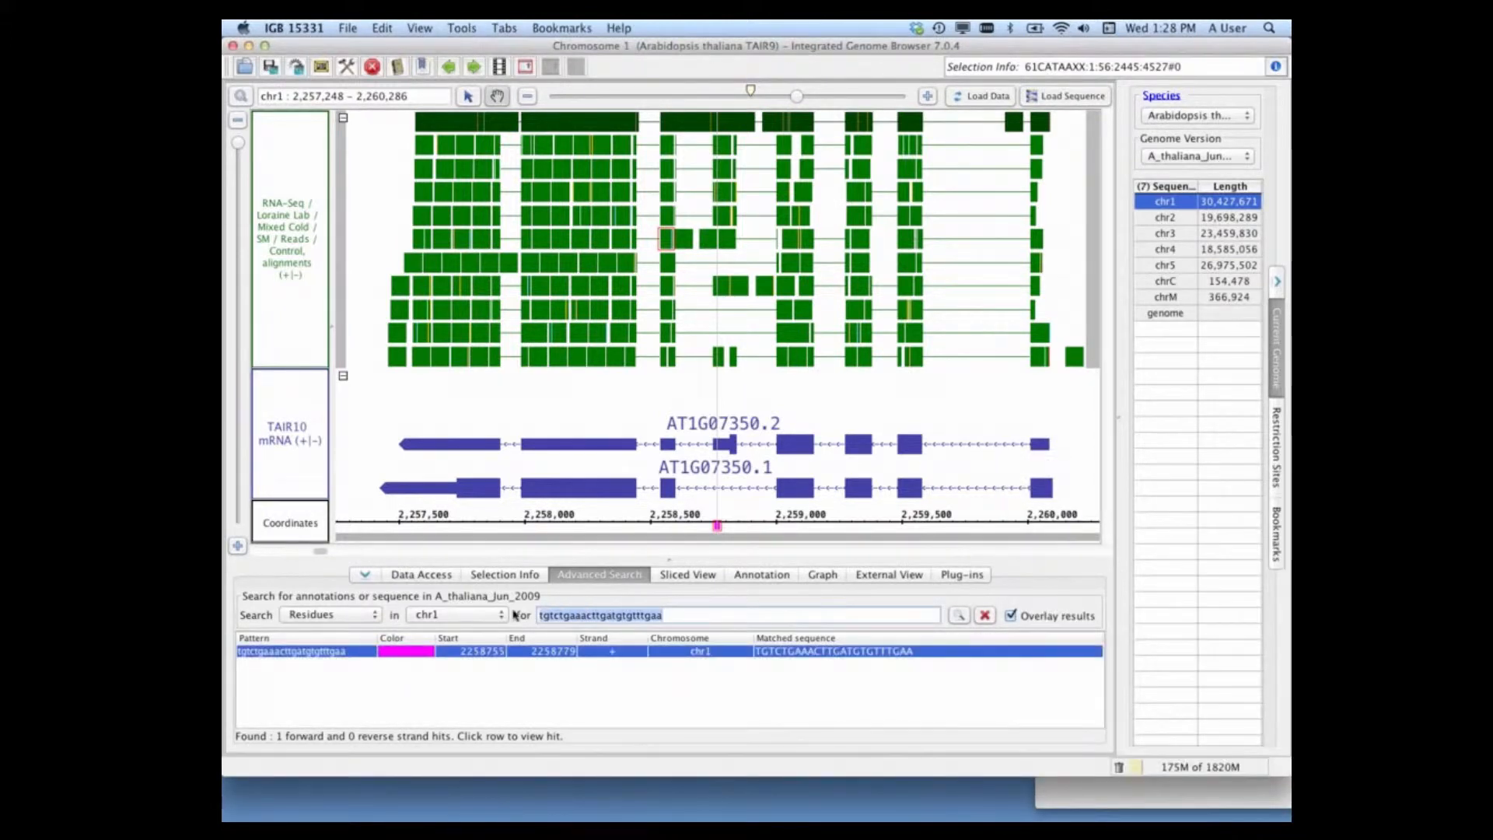
{"action": "key", "text": "super+v"}
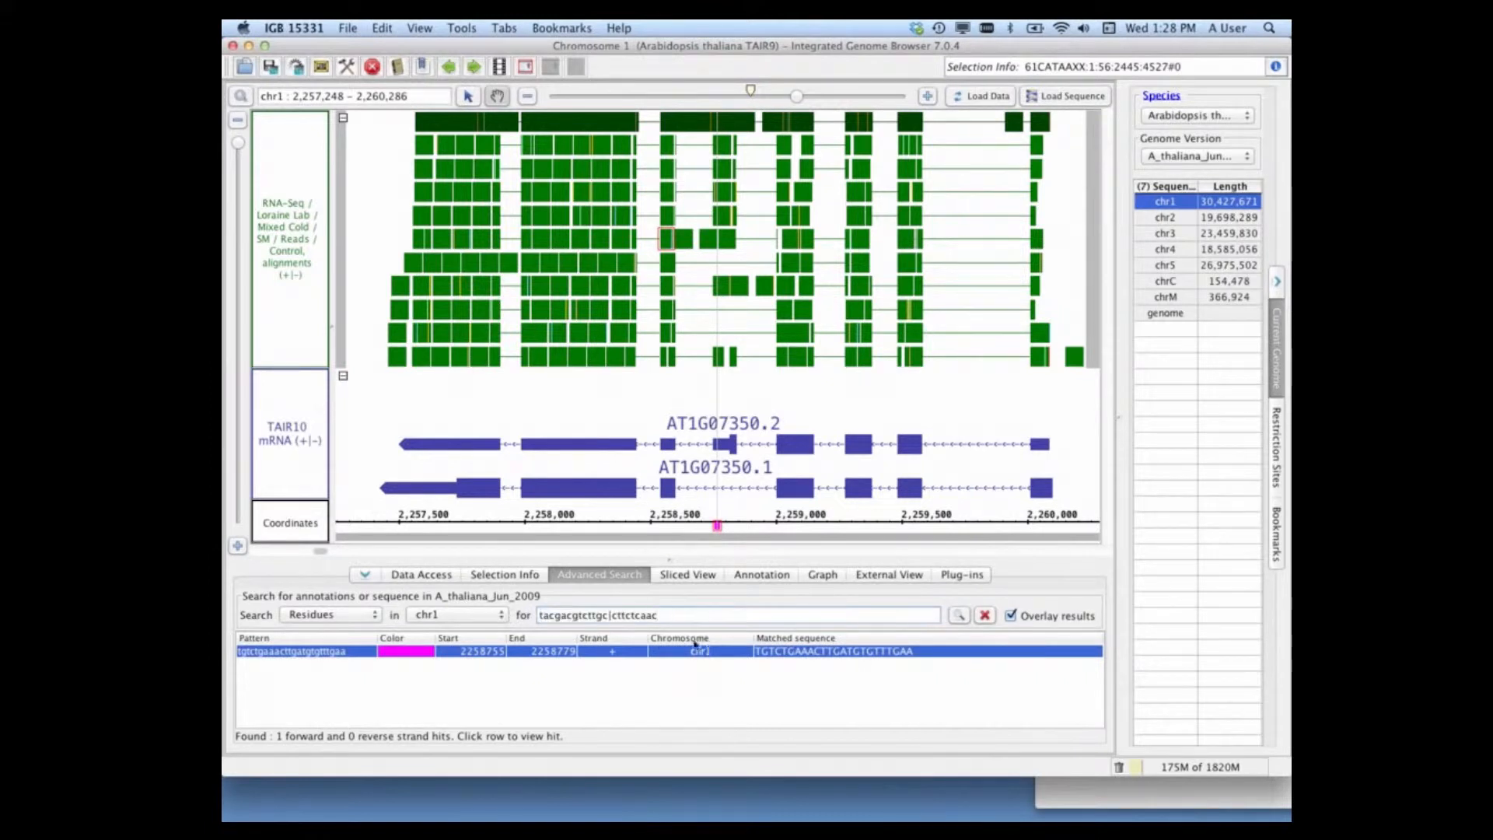
{"action": "left_click", "coordinate": [611, 616]}
{"action": "left_click", "coordinate": [959, 616]}
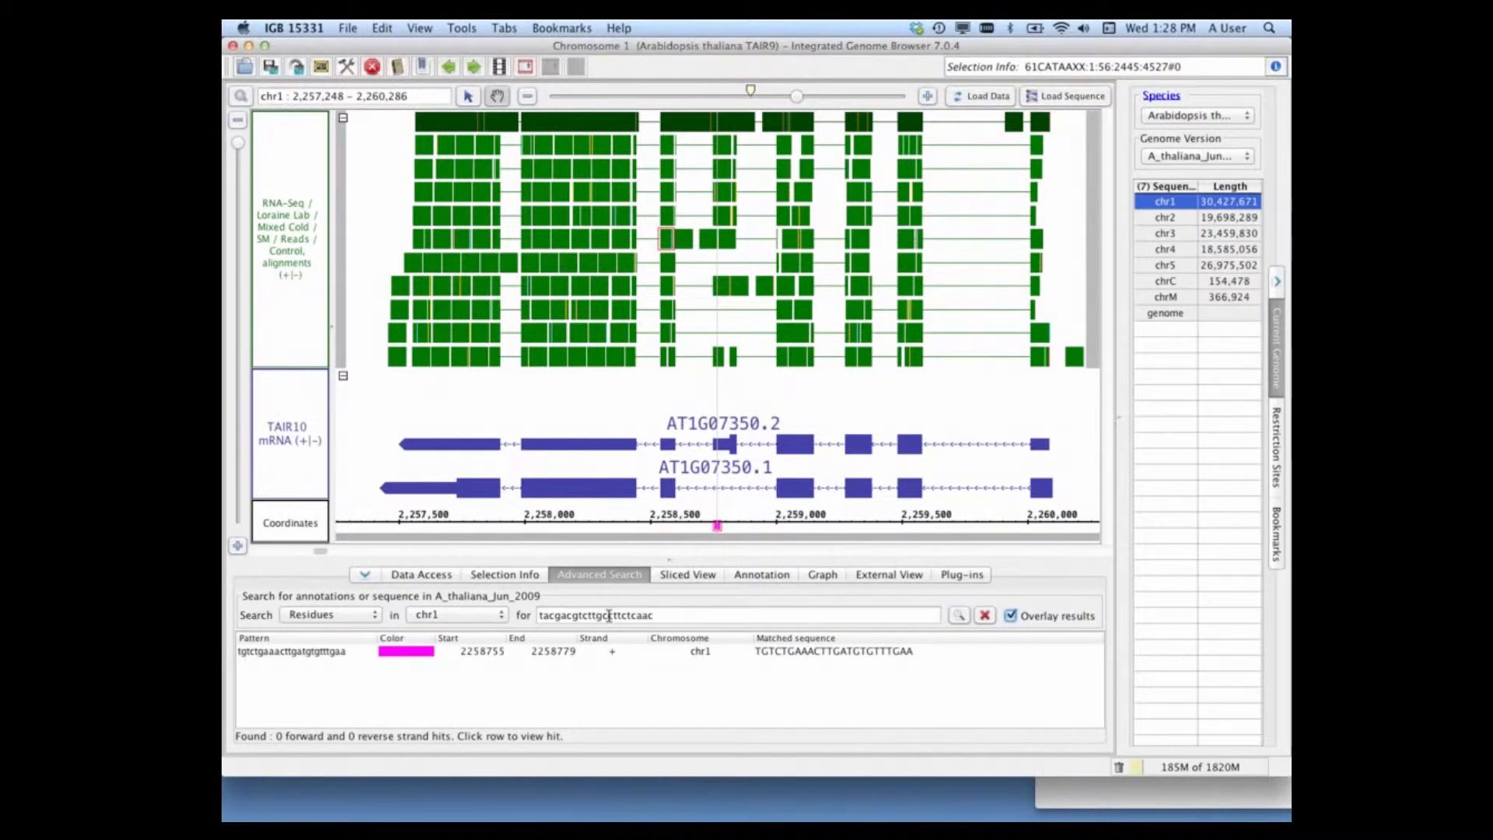
Step: Cut the second part of the Splice primer from the search term and search for the remaining tacgacgtcttgc
{"action": "left_click_drag", "start_coordinate": [609, 616], "coordinate": [656, 615]}
{"action": "key", "text": "ctrl+c"}
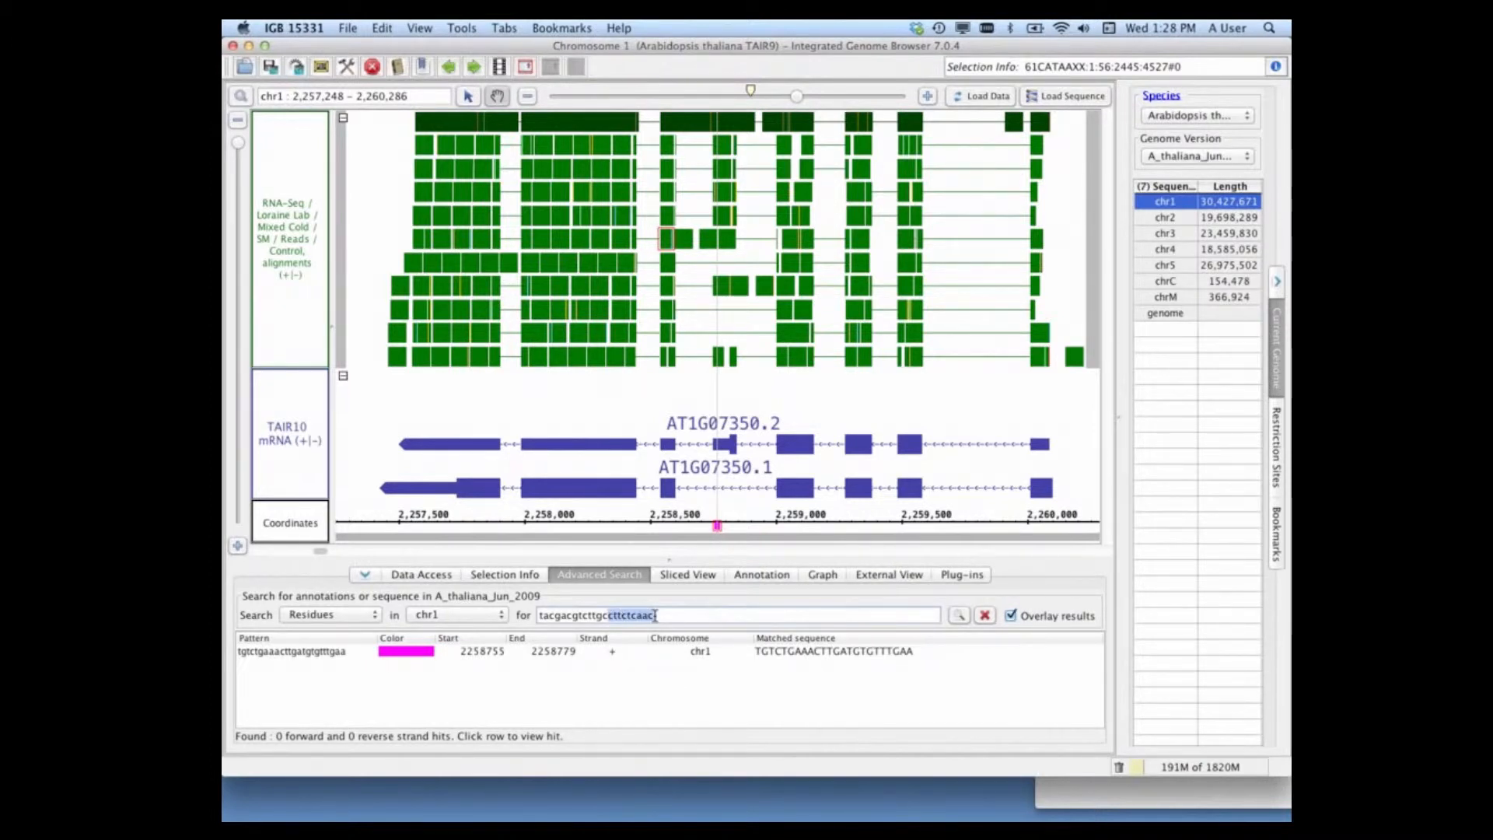
{"action": "key", "text": "BackSpace"}
{"action": "left_click", "coordinate": [960, 616]}
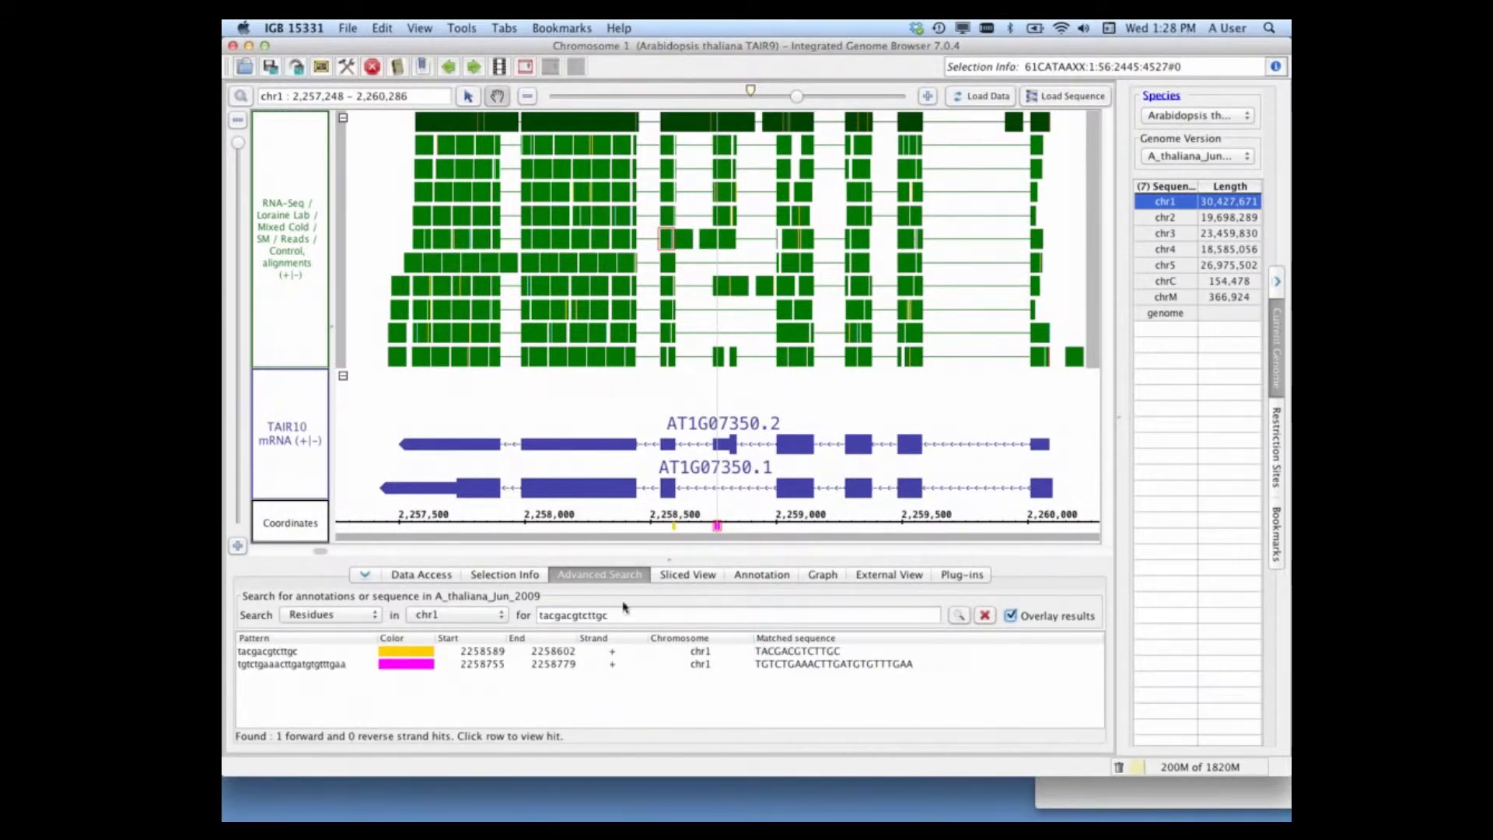
Step: Replace the search term with the cut primer part cttctcaac and run the residue search on chr1
{"action": "left_click_drag", "start_coordinate": [622, 615], "coordinate": [500, 614]}
{"action": "key", "text": "ctrl+v"}
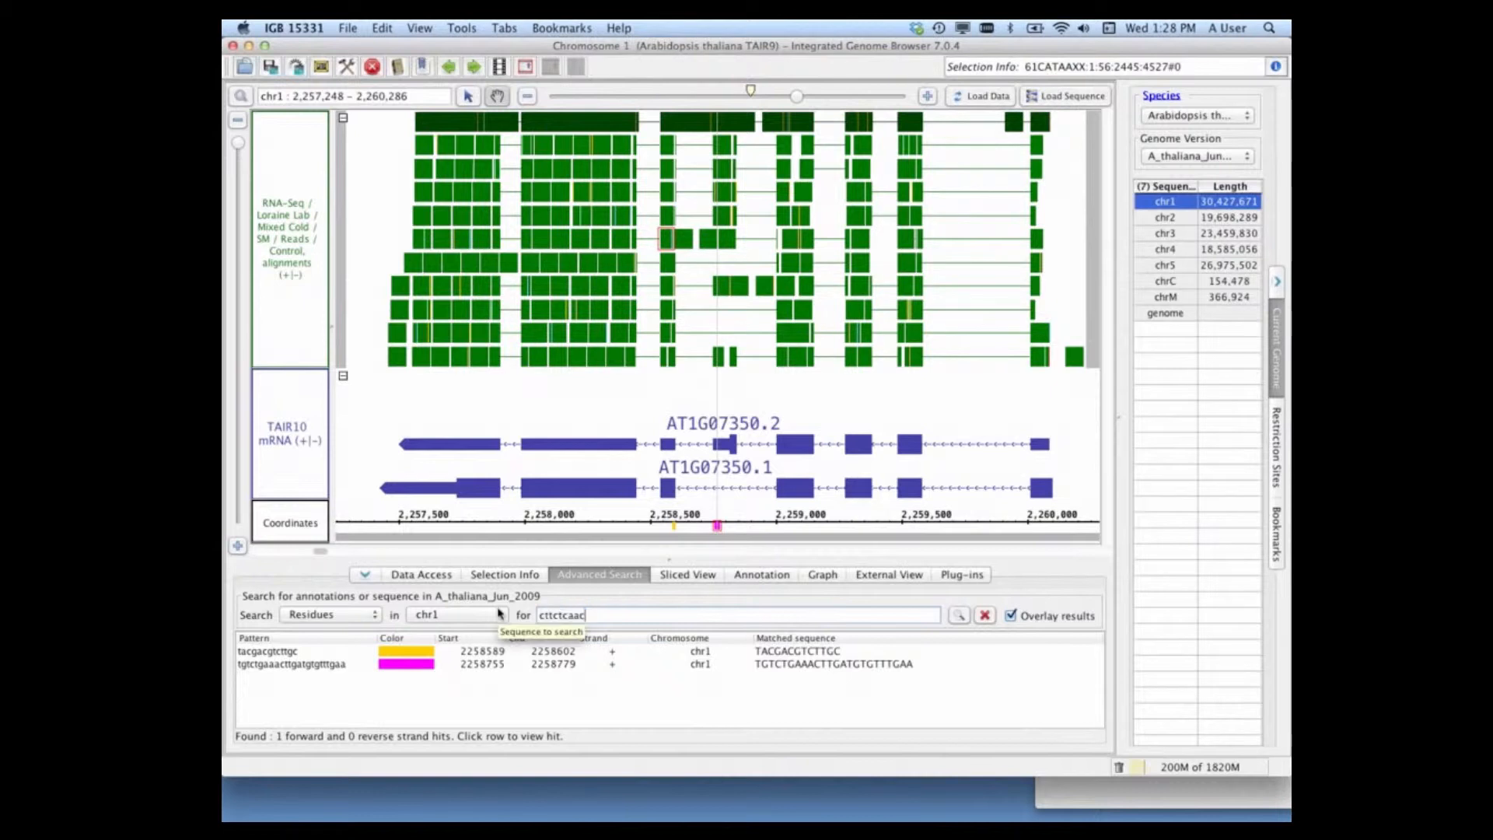
{"action": "left_click", "coordinate": [958, 616]}
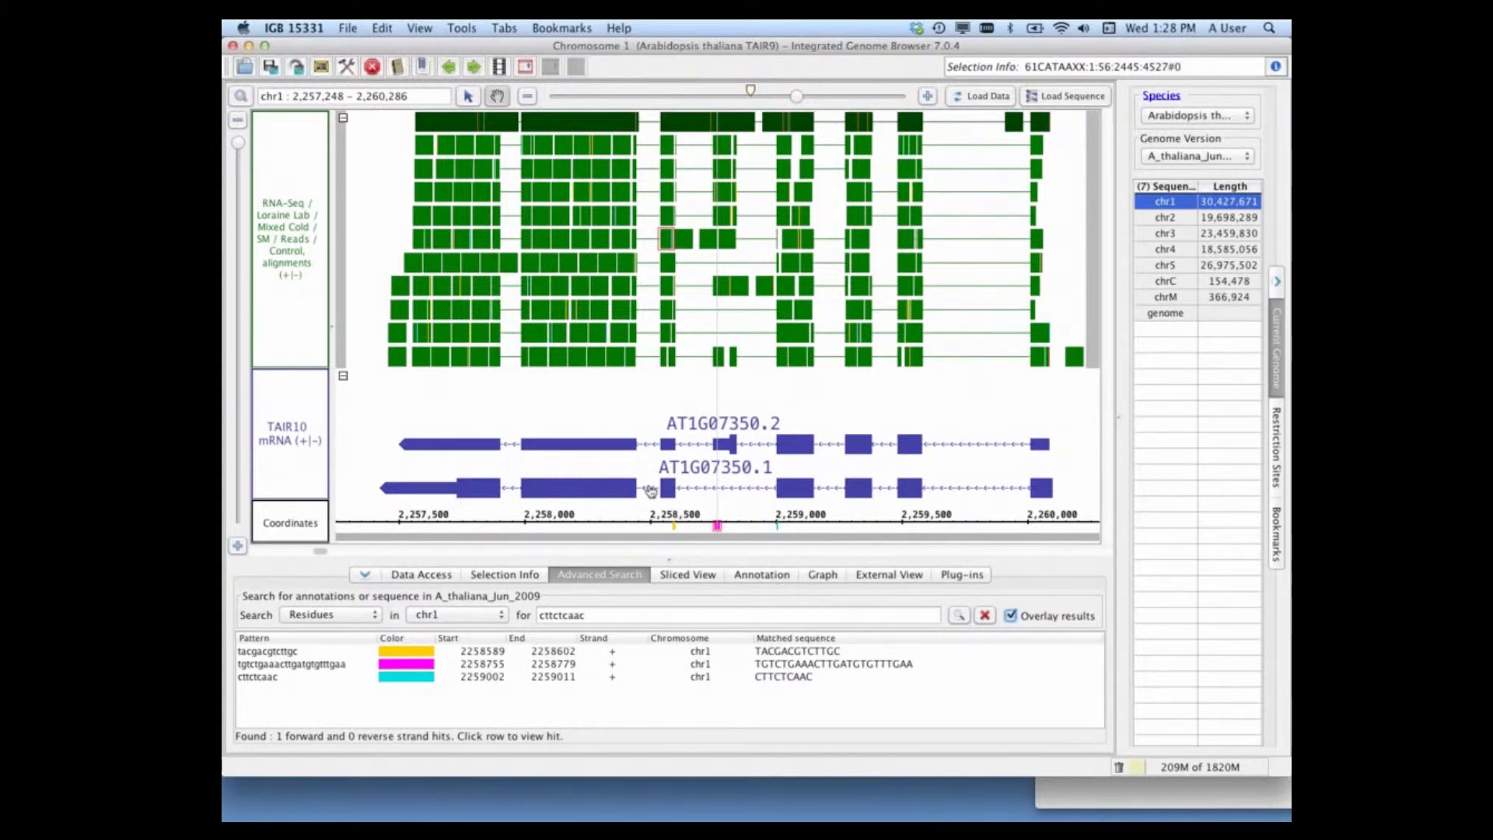
Step: Copy the Common primer from the TextEdit notes and run a residue search for CCATGGGTCCAGGACAAGGTGAACATCAGTTAC on chr1
{"action": "left_click", "coordinate": [1061, 803]}
{"action": "left_click_drag", "start_coordinate": [1238, 602], "coordinate": [1078, 603]}
{"action": "key", "text": "super+c"}
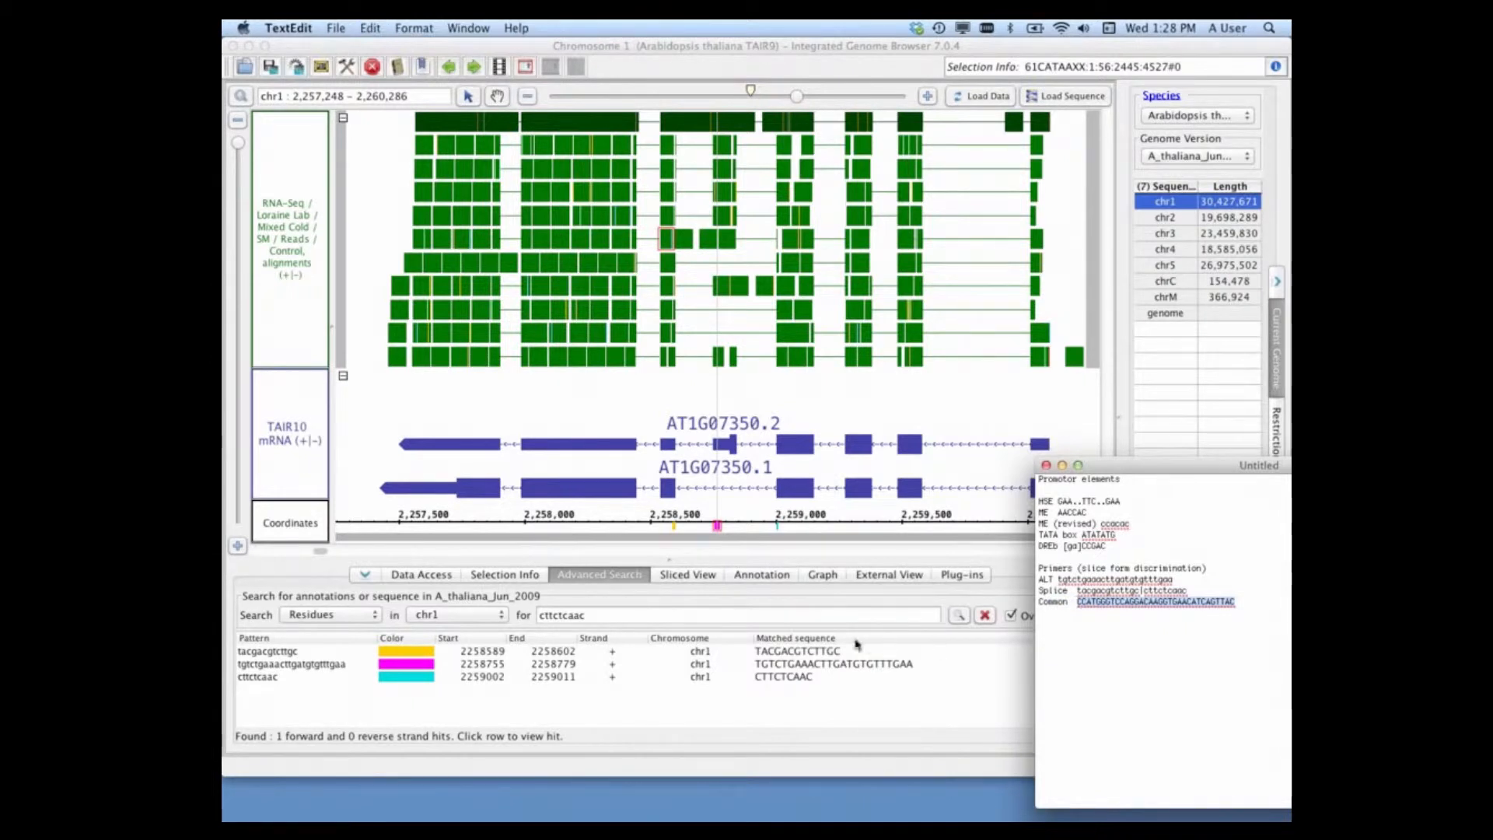
{"action": "left_click", "coordinate": [565, 617]}
{"action": "left_click_drag", "start_coordinate": [592, 615], "coordinate": [499, 620]}
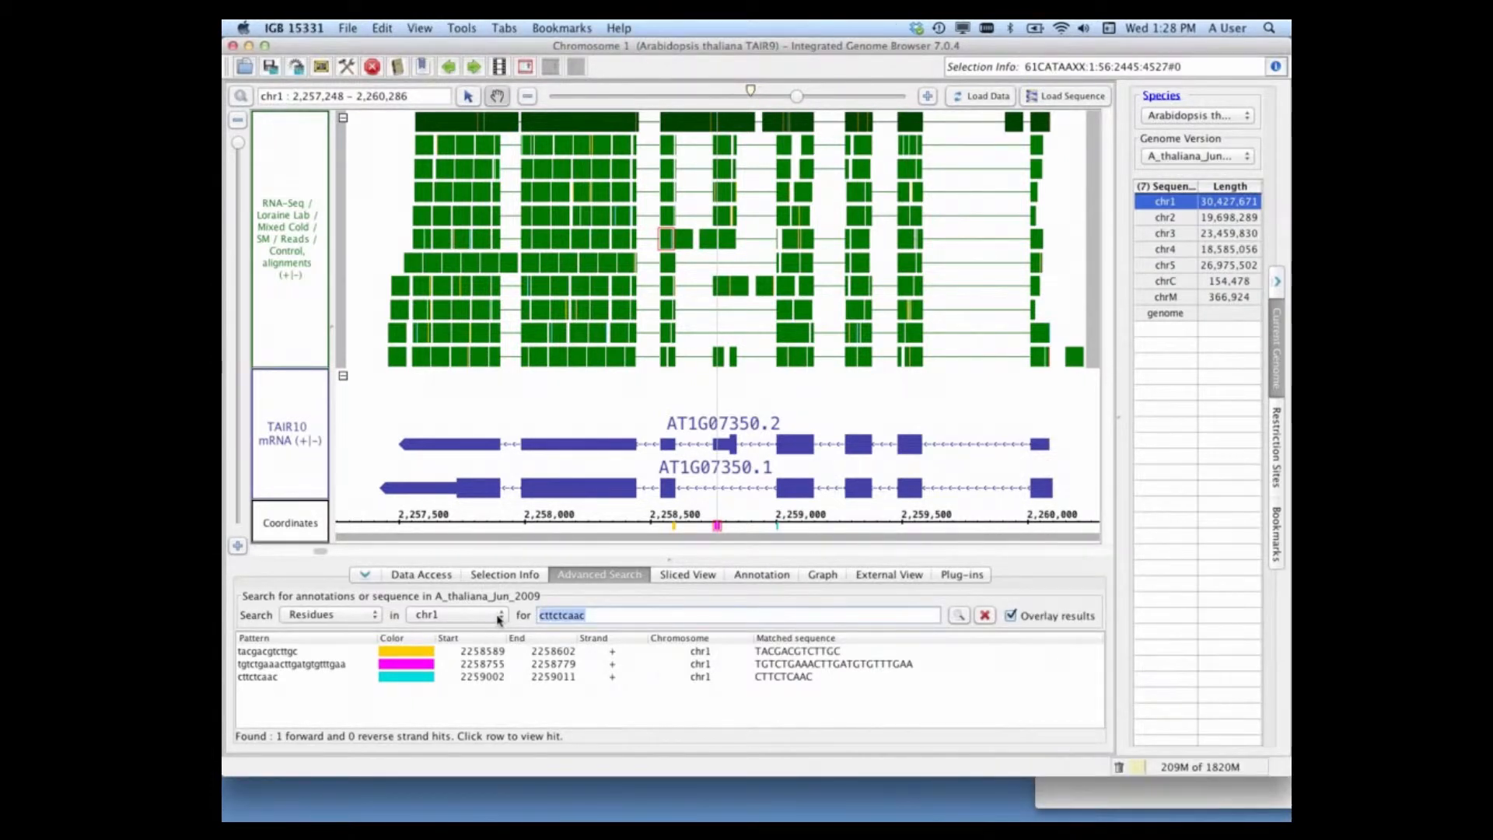
{"action": "key", "text": "super+v"}
{"action": "left_click", "coordinate": [959, 615]}
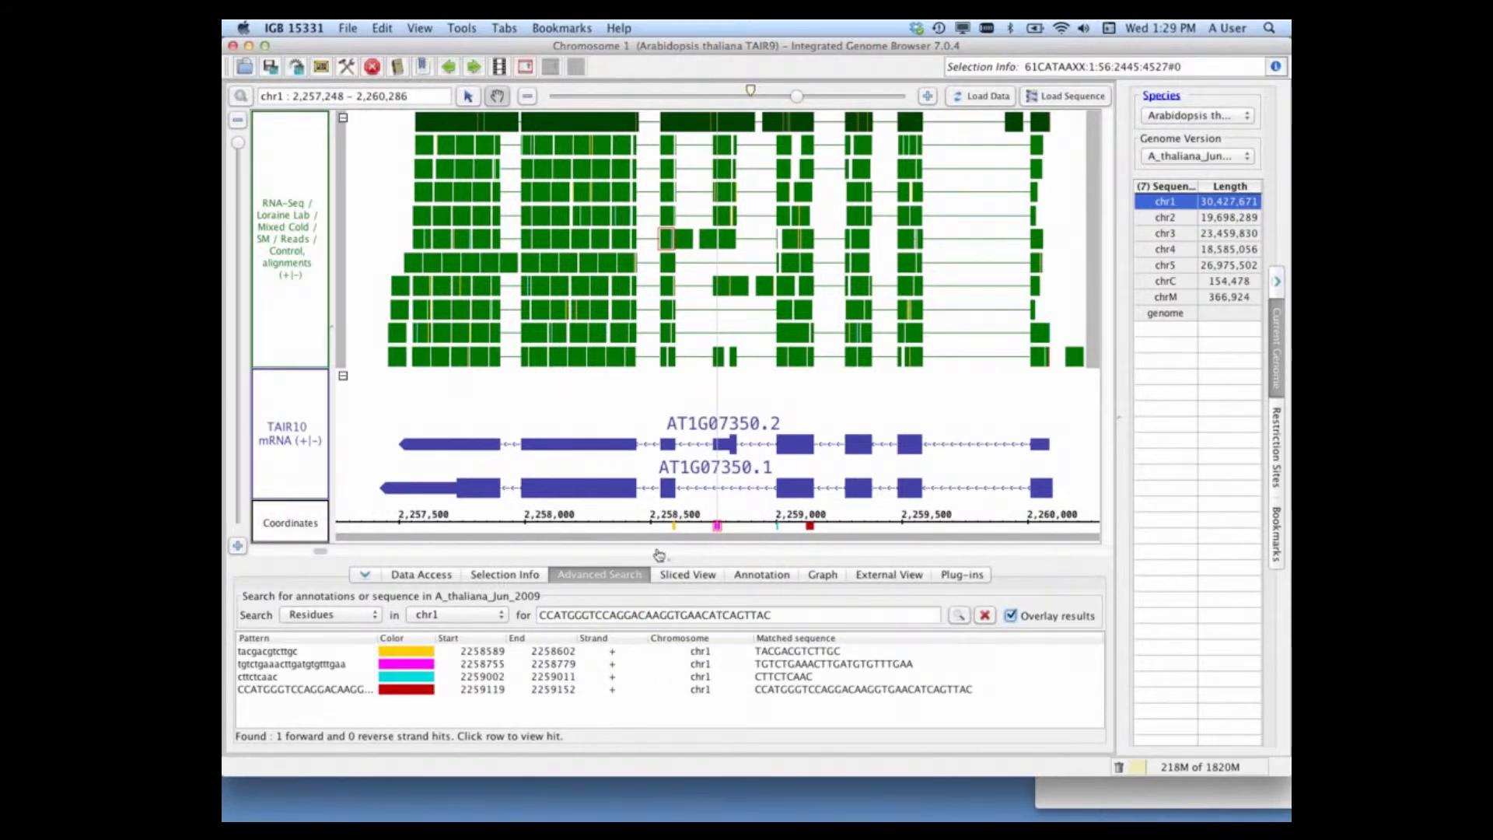
Step: Widen the view to cover AT1G07350 and the region toward AT1G07360, and load the genomic sequence for it
{"action": "left_click", "coordinate": [745, 528]}
{"action": "left_click_drag", "start_coordinate": [976, 412], "coordinate": [932, 416]}
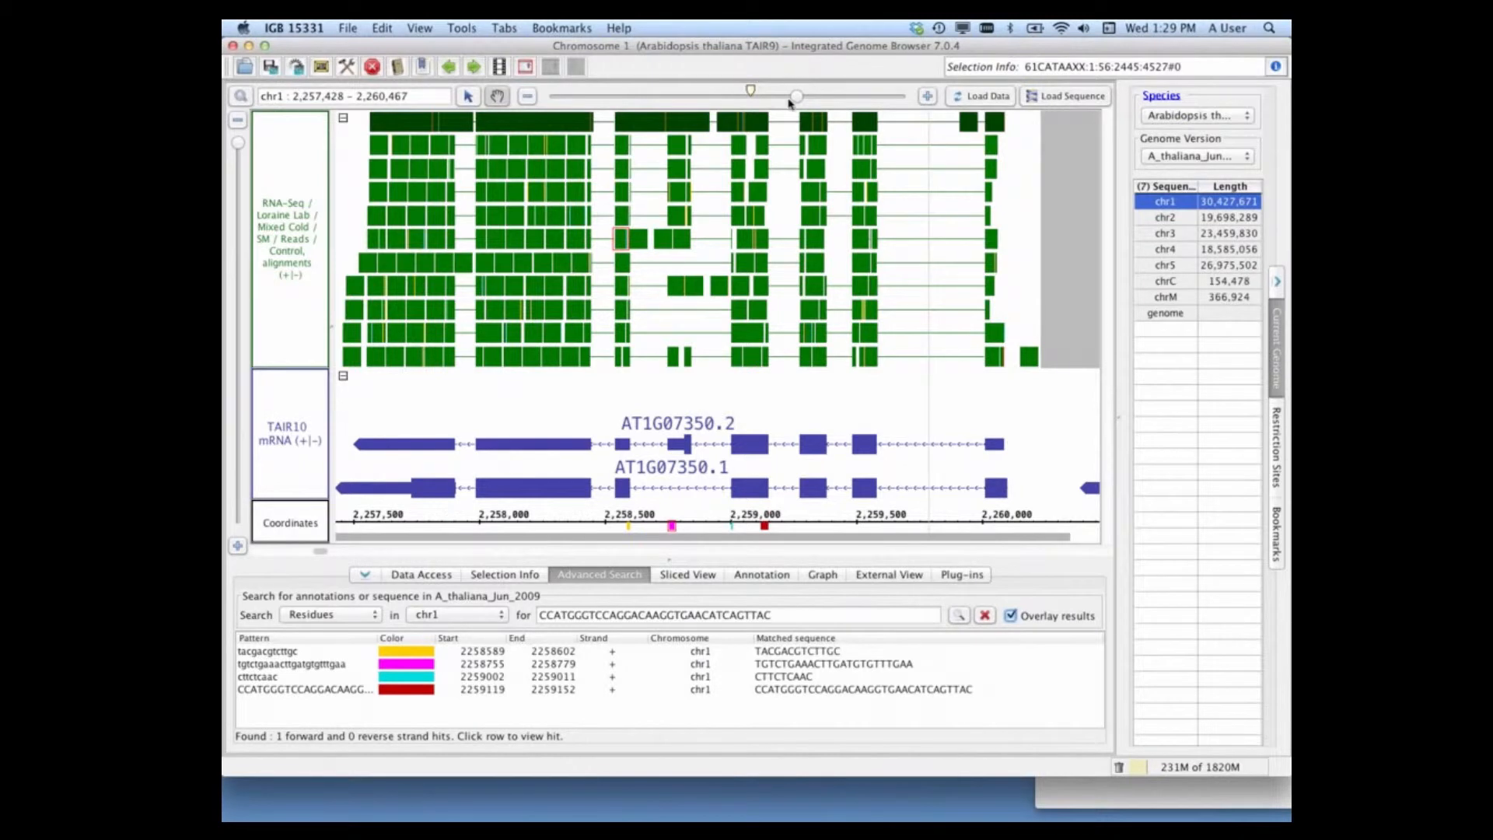
{"action": "left_click_drag", "start_coordinate": [791, 101], "coordinate": [781, 100]}
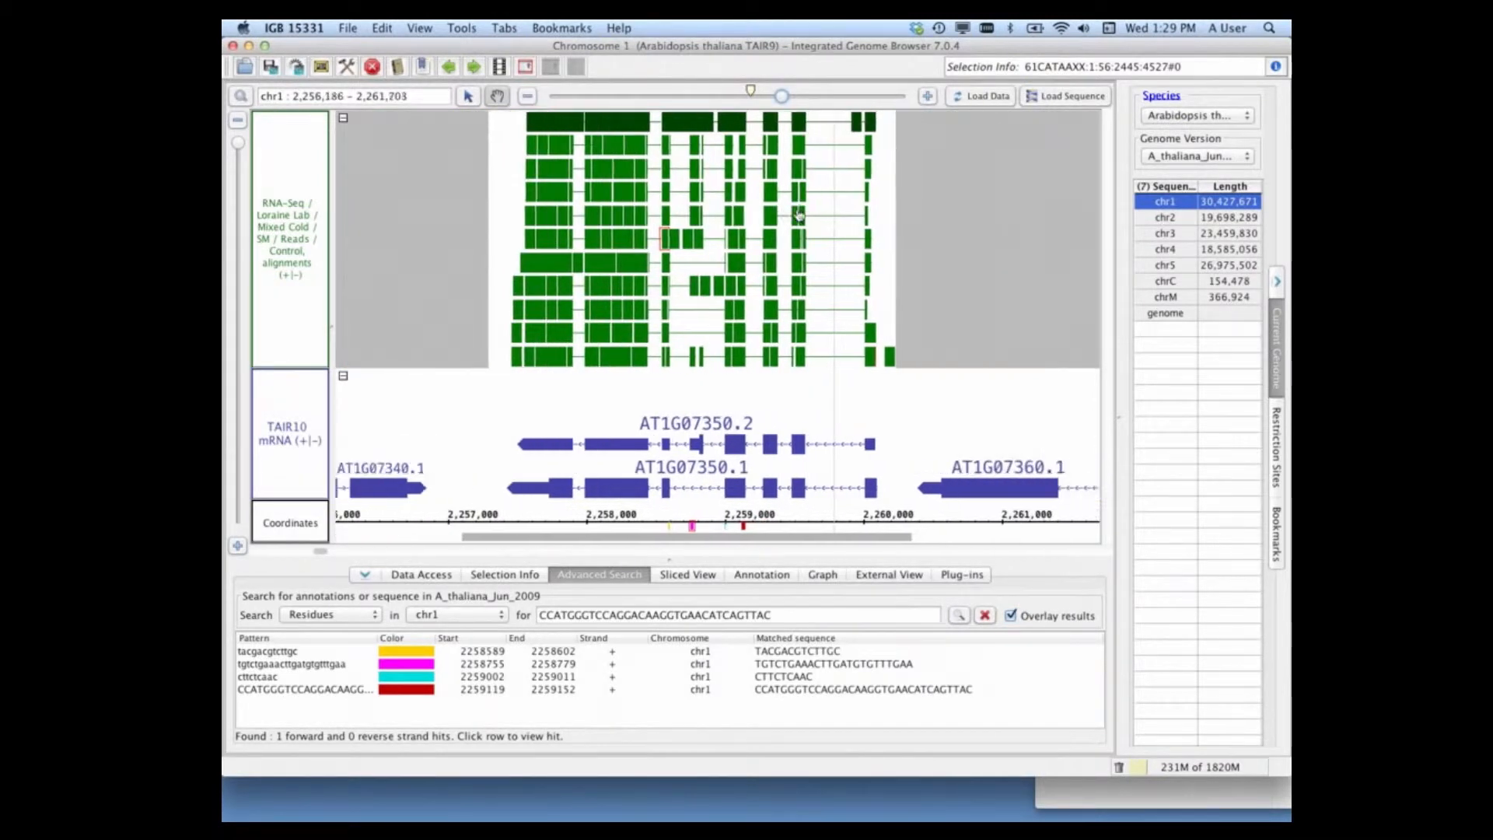
{"action": "left_click_drag", "start_coordinate": [799, 215], "coordinate": [711, 219]}
{"action": "left_click", "coordinate": [1077, 96]}
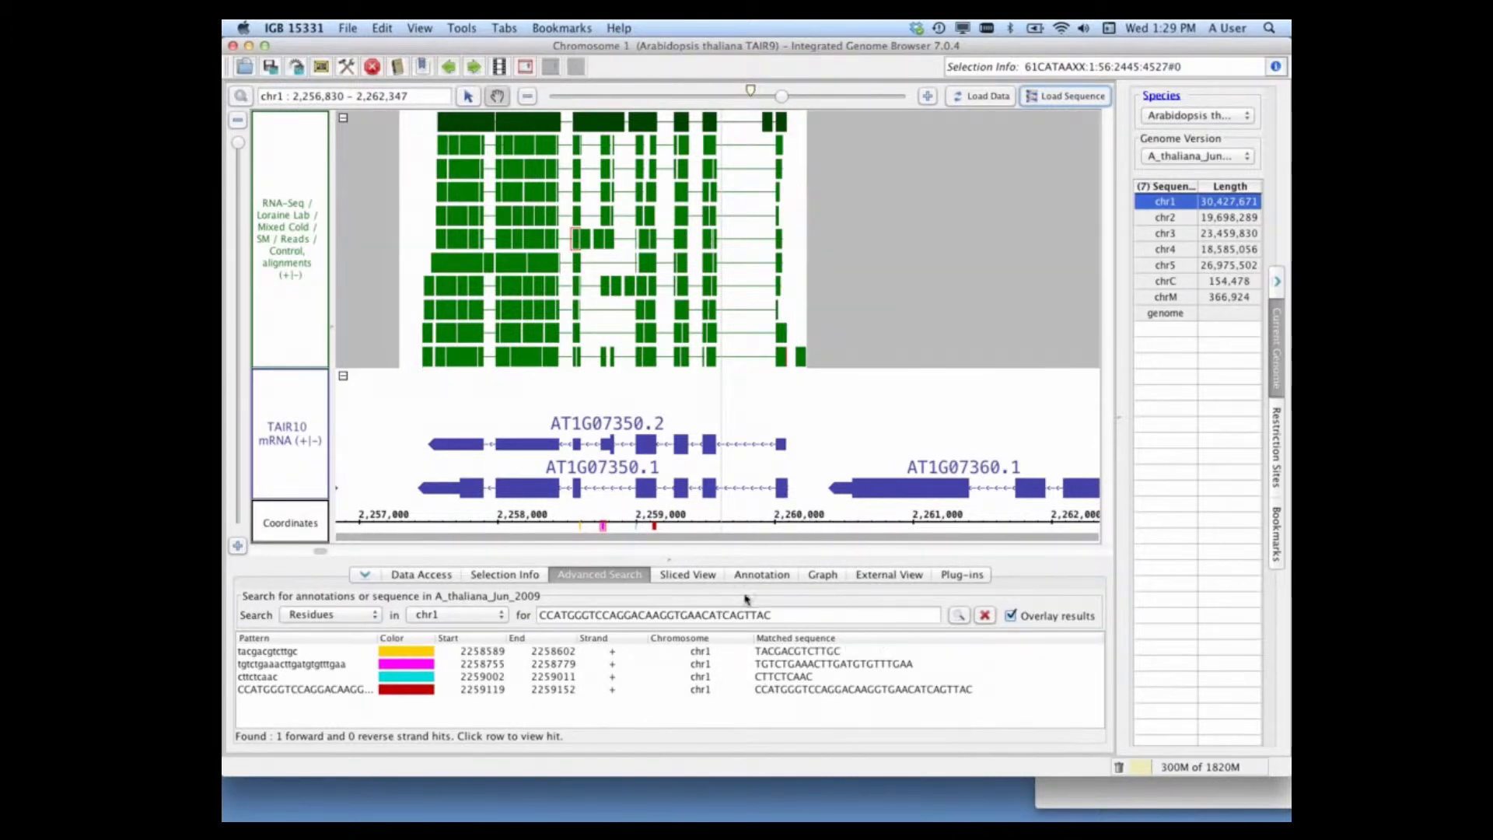
Step: Clear the primer search results and enter the HSE motif GAA..TTC..GAA from the TextEdit notes as the search term
{"action": "left_click", "coordinate": [988, 618]}
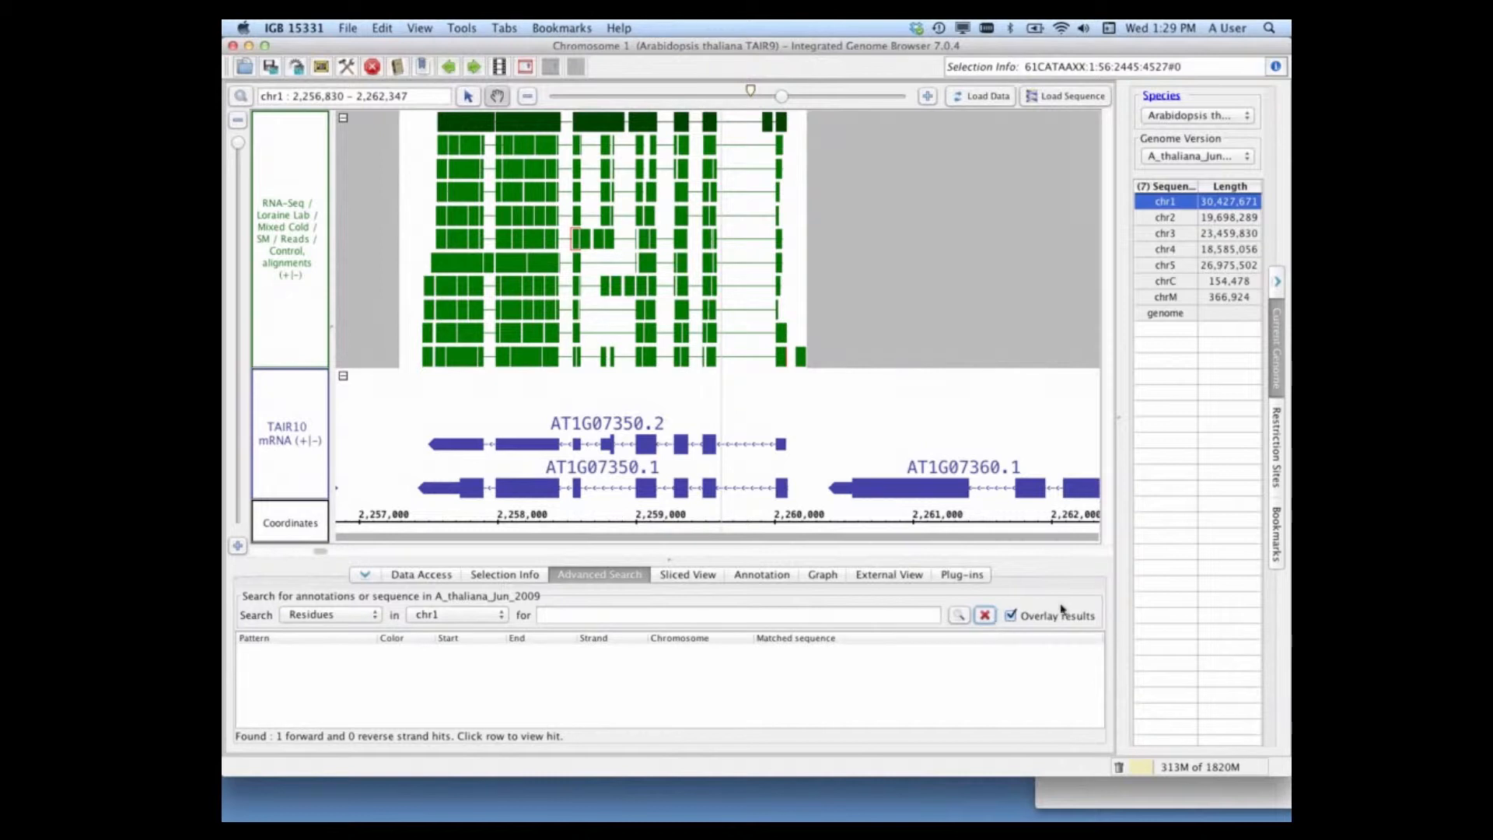
{"action": "left_click", "coordinate": [1072, 794]}
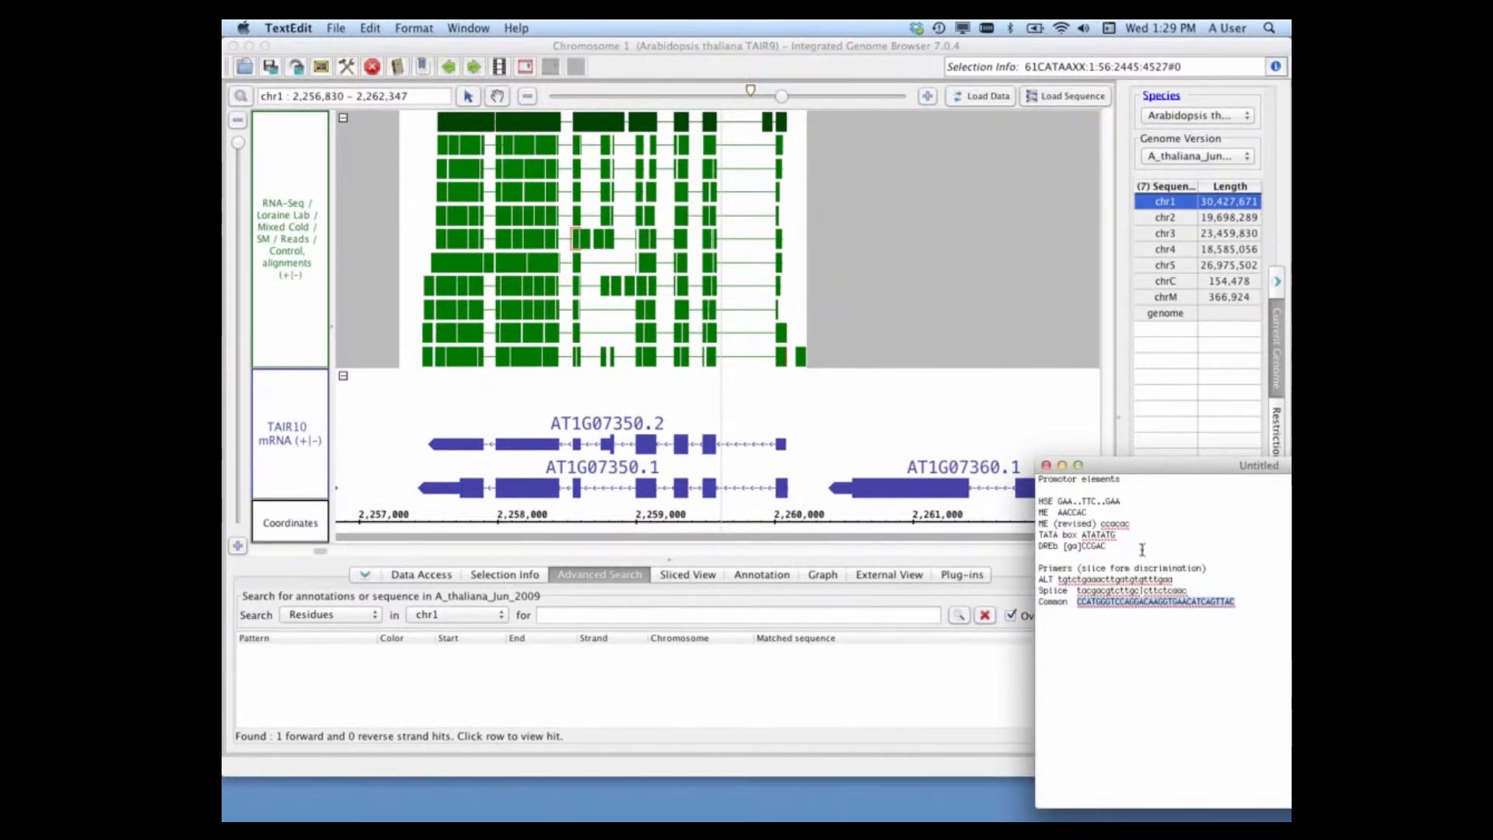
{"action": "left_click_drag", "start_coordinate": [1058, 502], "coordinate": [1120, 504]}
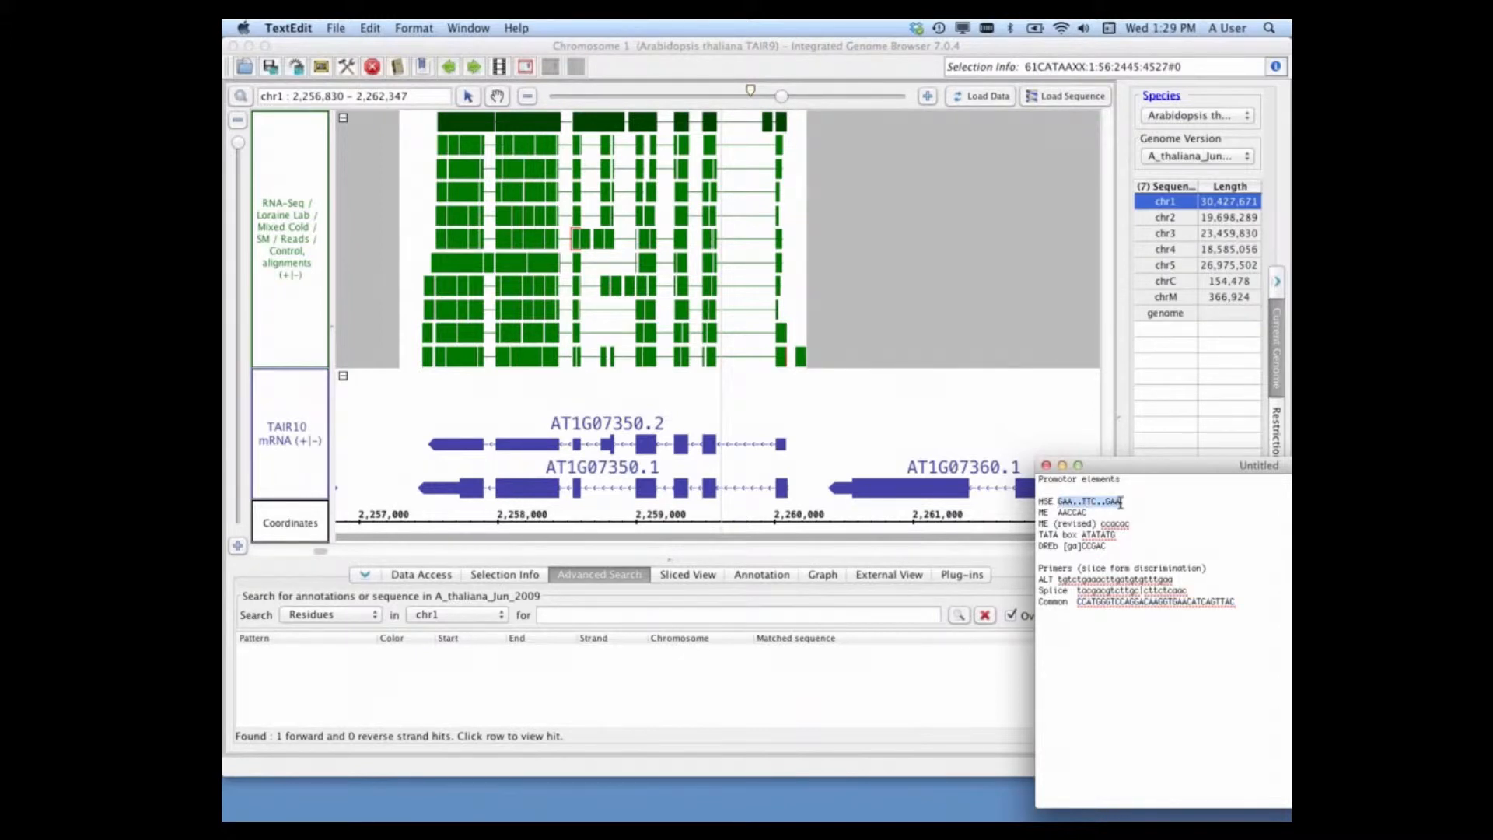
{"action": "key", "text": "super+c"}
{"action": "left_click", "coordinate": [560, 614]}
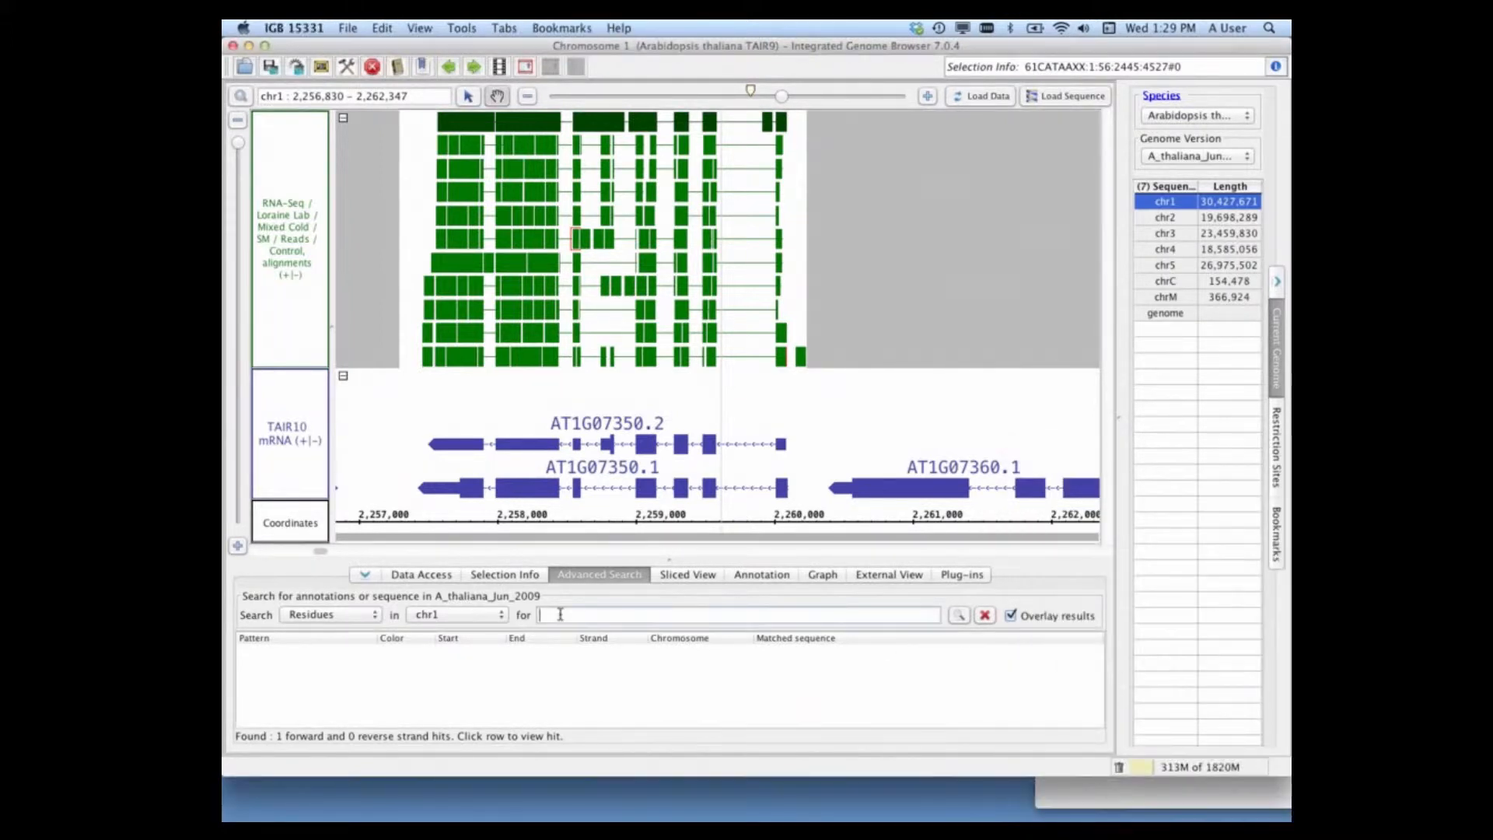
{"action": "key", "text": "super+v"}
Step: Restore the Firefox window, review the regular expression and wild card patterns in the IGB User's Guide, and minimize it again
{"action": "mouse_move", "coordinate": [1176, 791]}
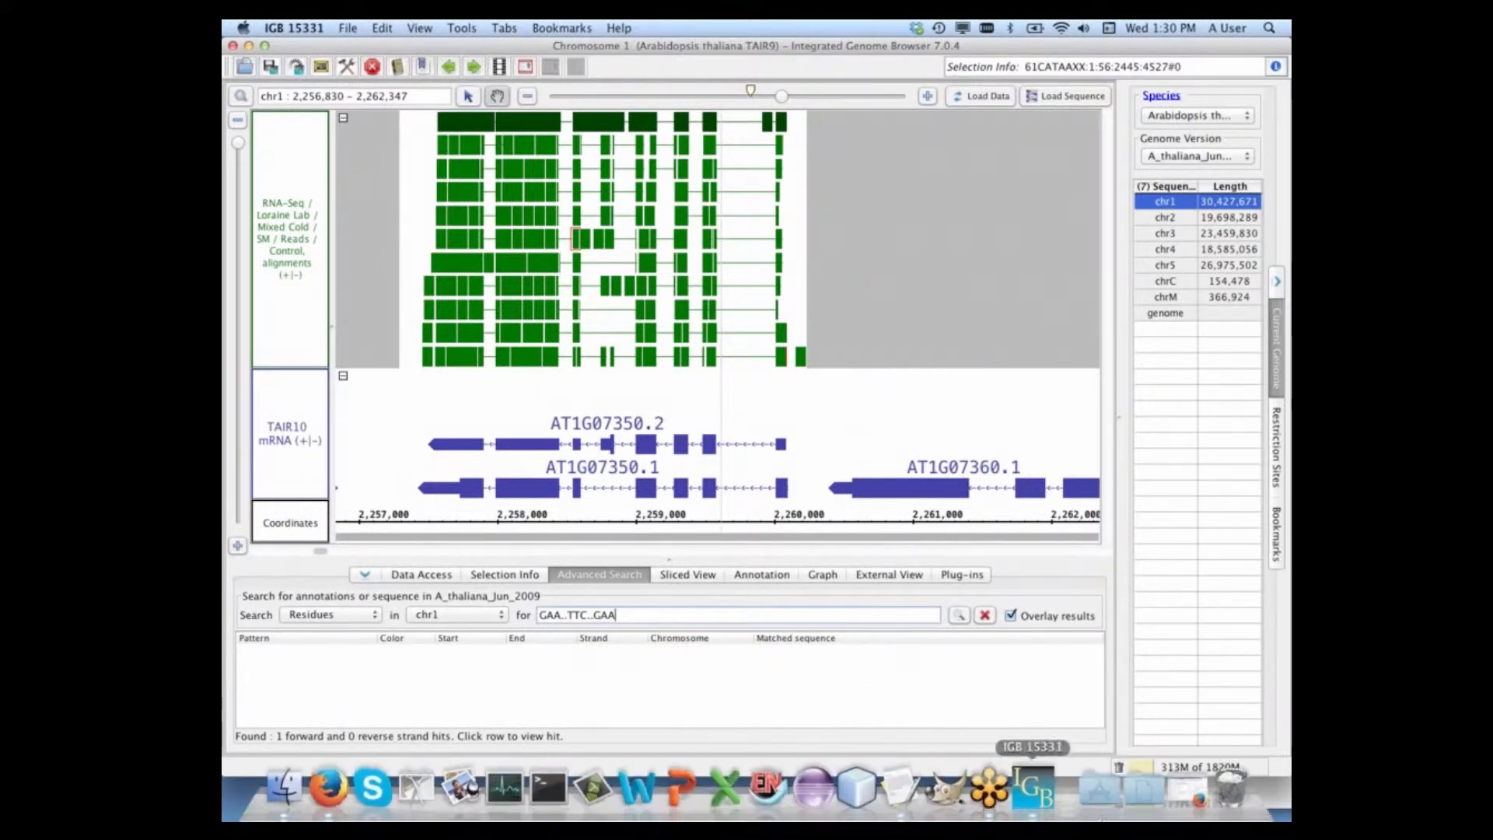
{"action": "left_click", "coordinate": [1177, 791]}
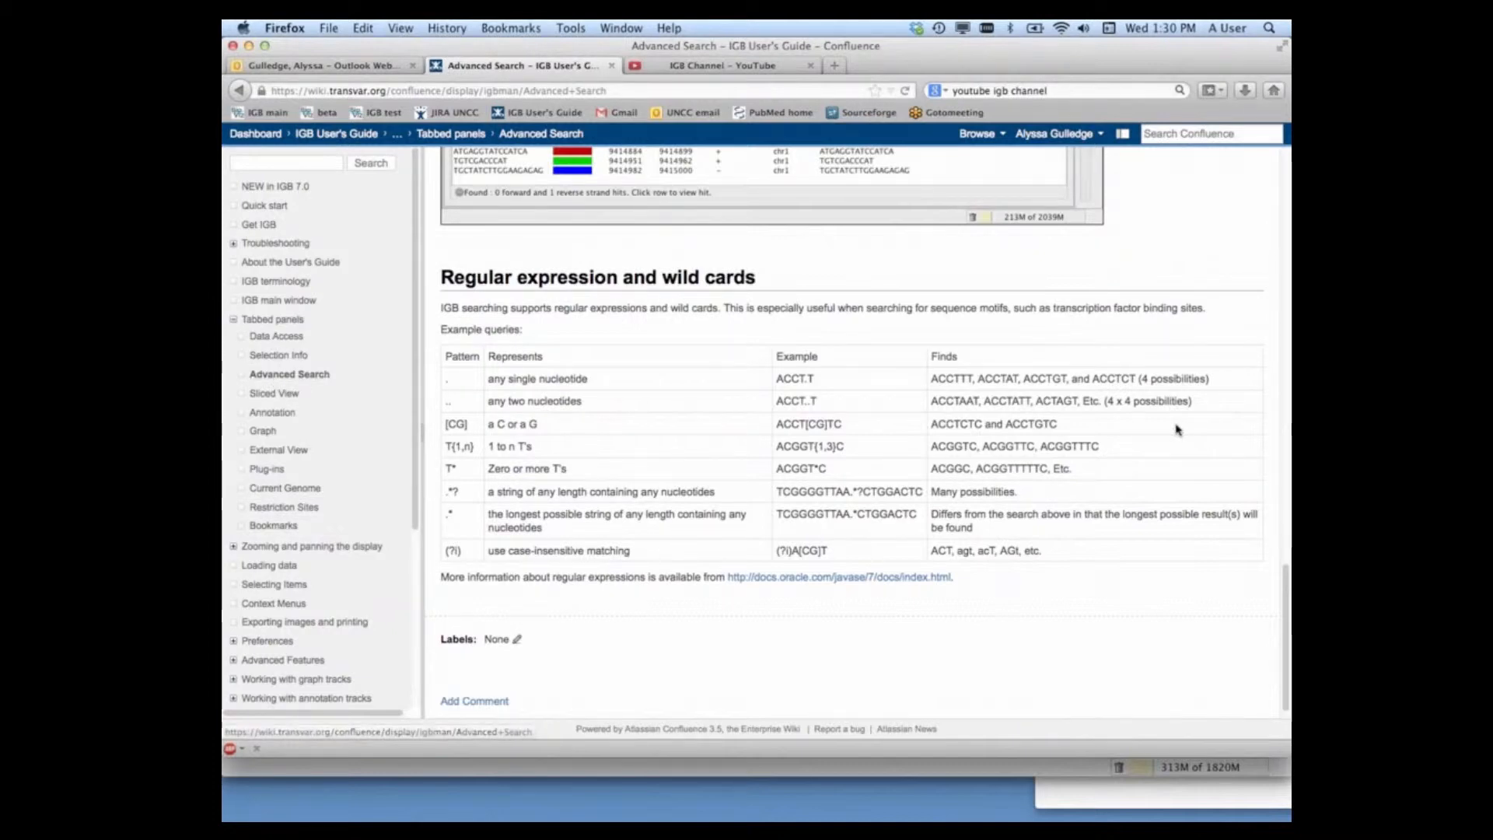
{"action": "left_click_drag", "start_coordinate": [1287, 611], "coordinate": [1288, 290]}
{"action": "scroll", "coordinate": [962, 546], "scroll_direction": "down", "scroll_amount": 15}
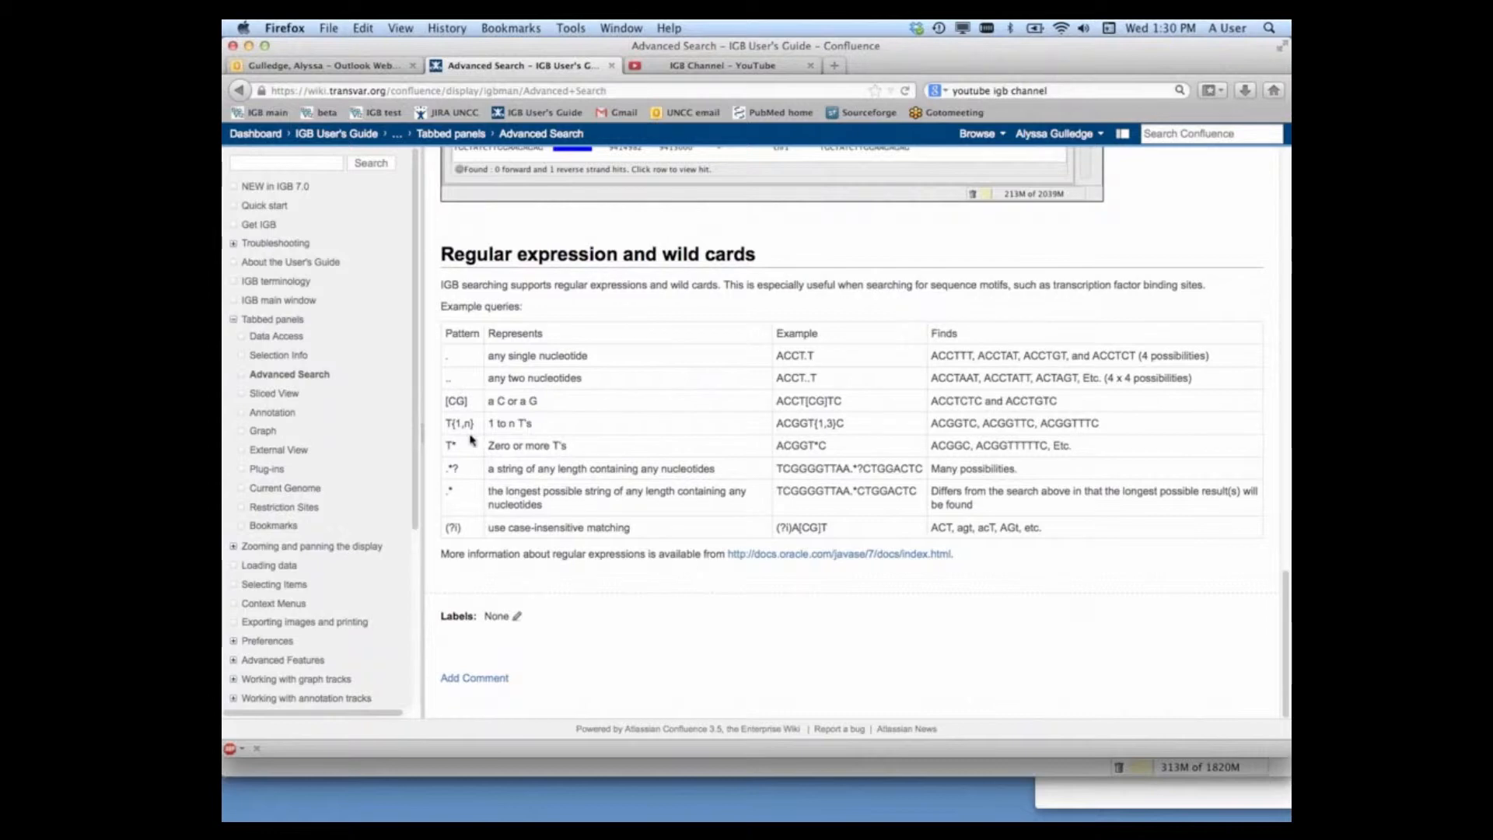
{"action": "left_click", "coordinate": [248, 46]}
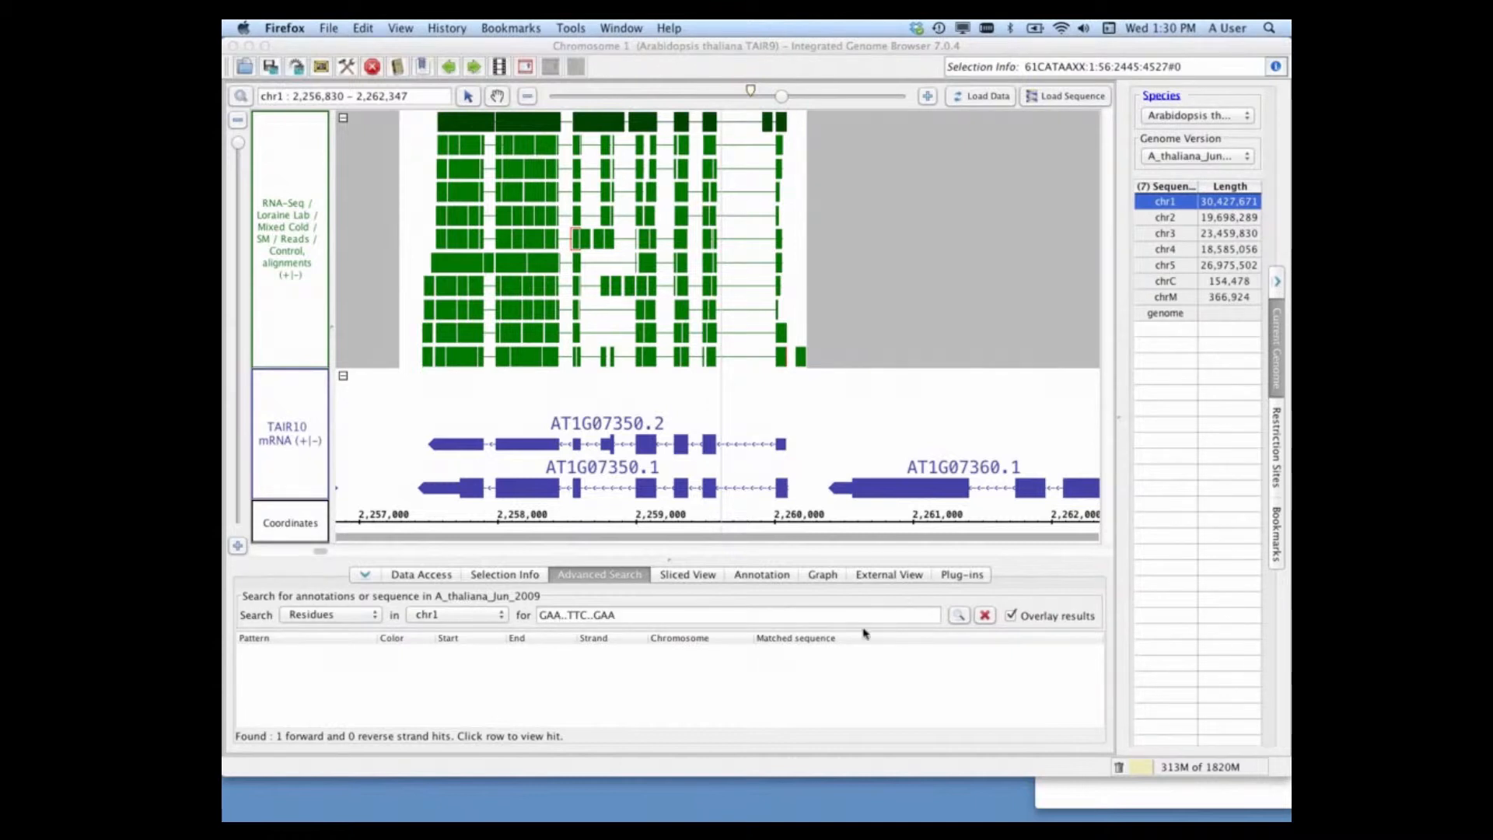
Step: Run the residue search for the HSE motif, and add a search for the TATA box sequence atatat
{"action": "left_click", "coordinate": [960, 616]}
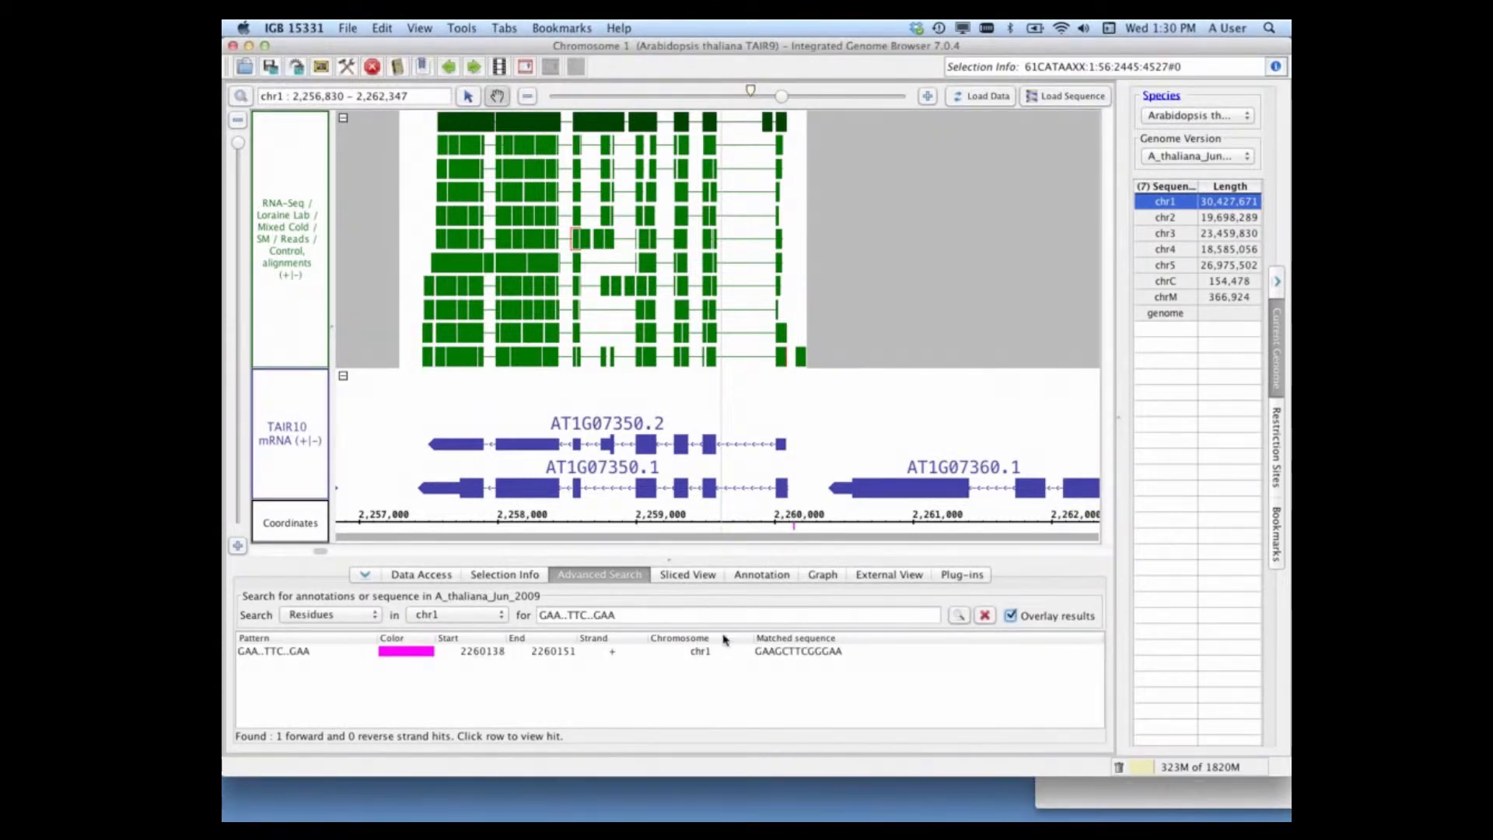
{"action": "left_click_drag", "start_coordinate": [615, 615], "coordinate": [534, 615]}
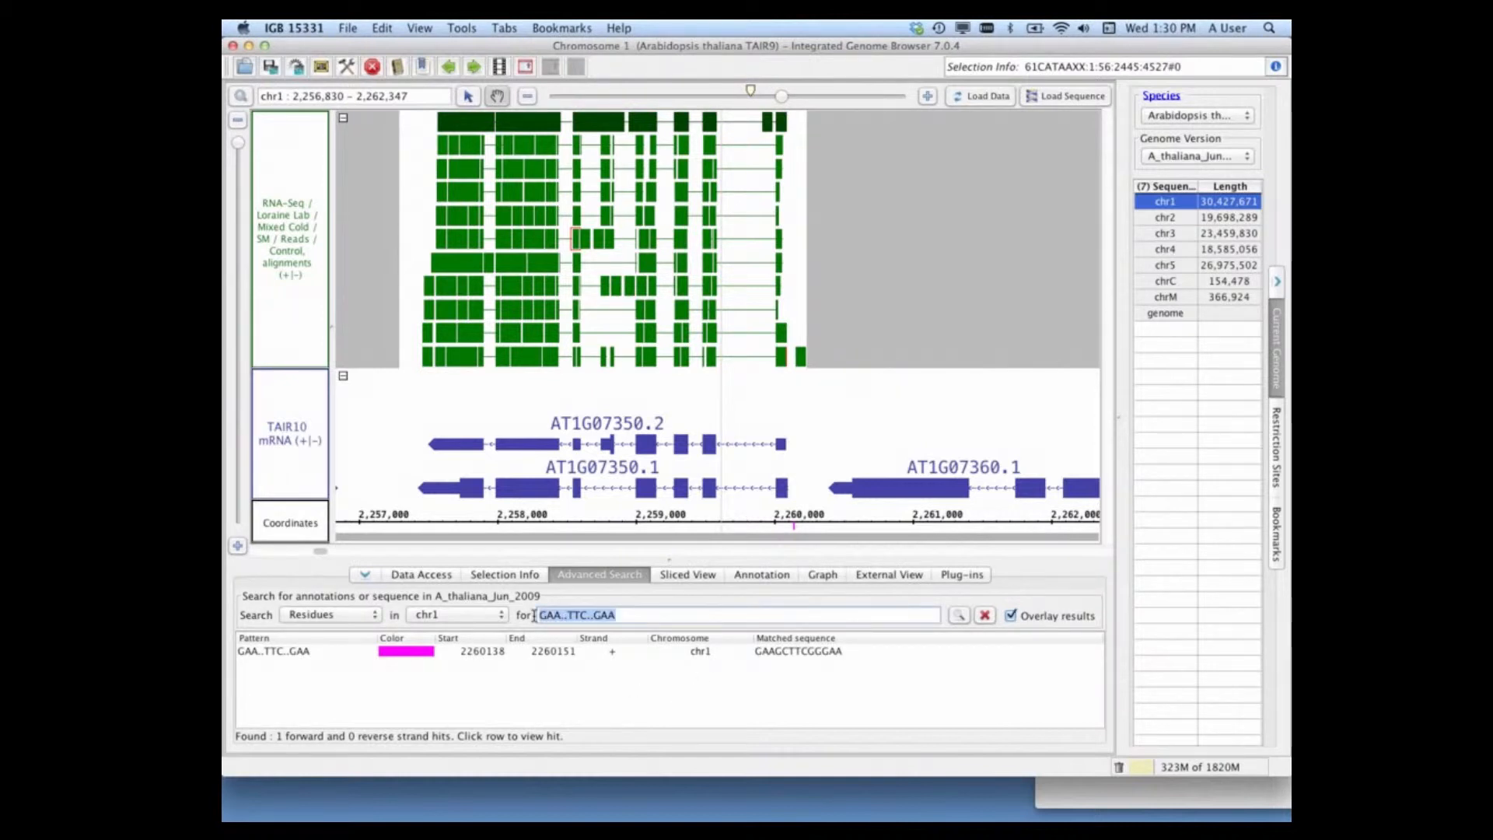
{"action": "type", "text": "atatat"}
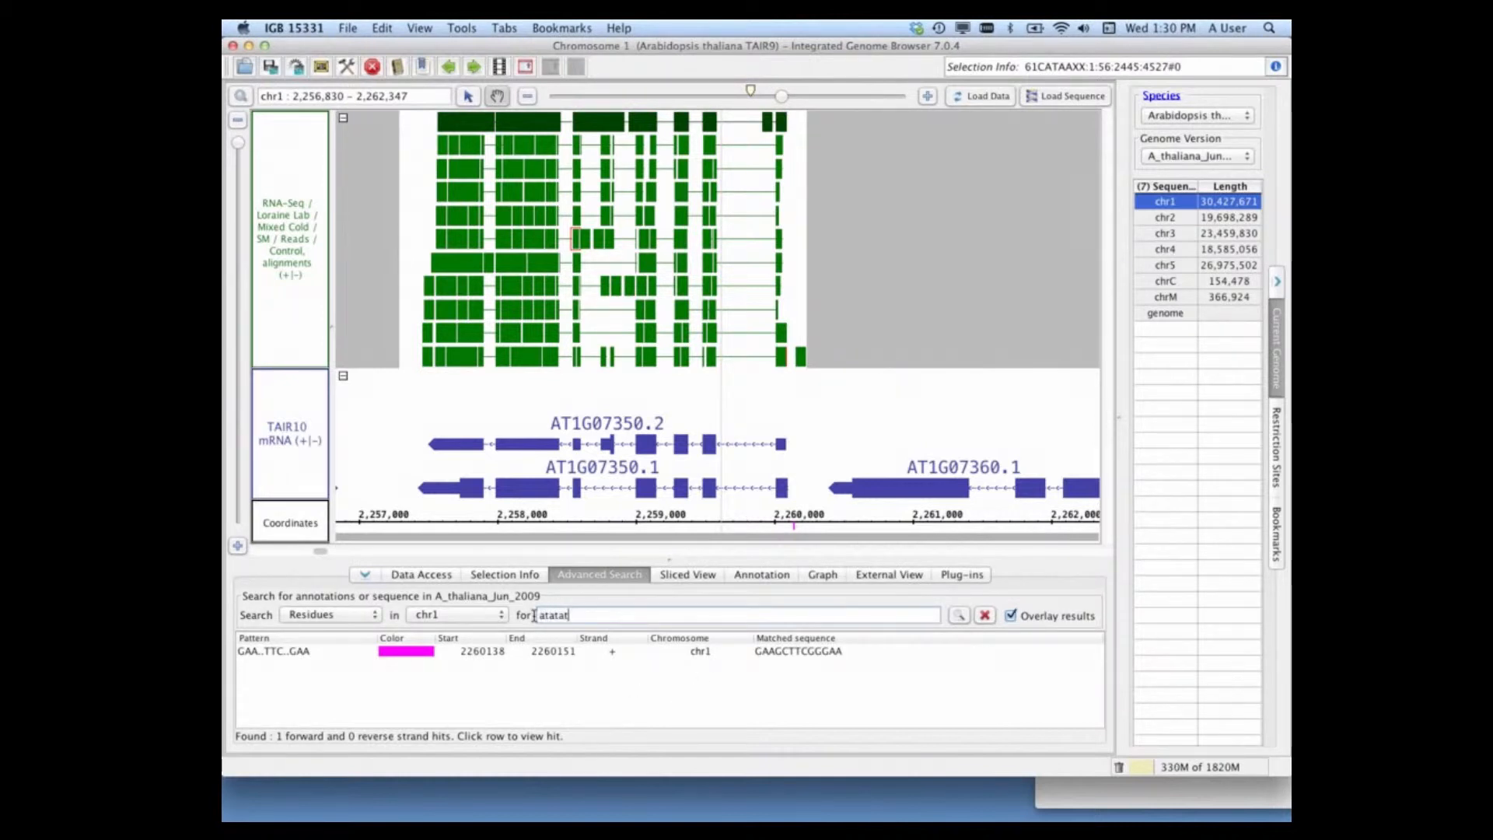
{"action": "left_click", "coordinate": [960, 616]}
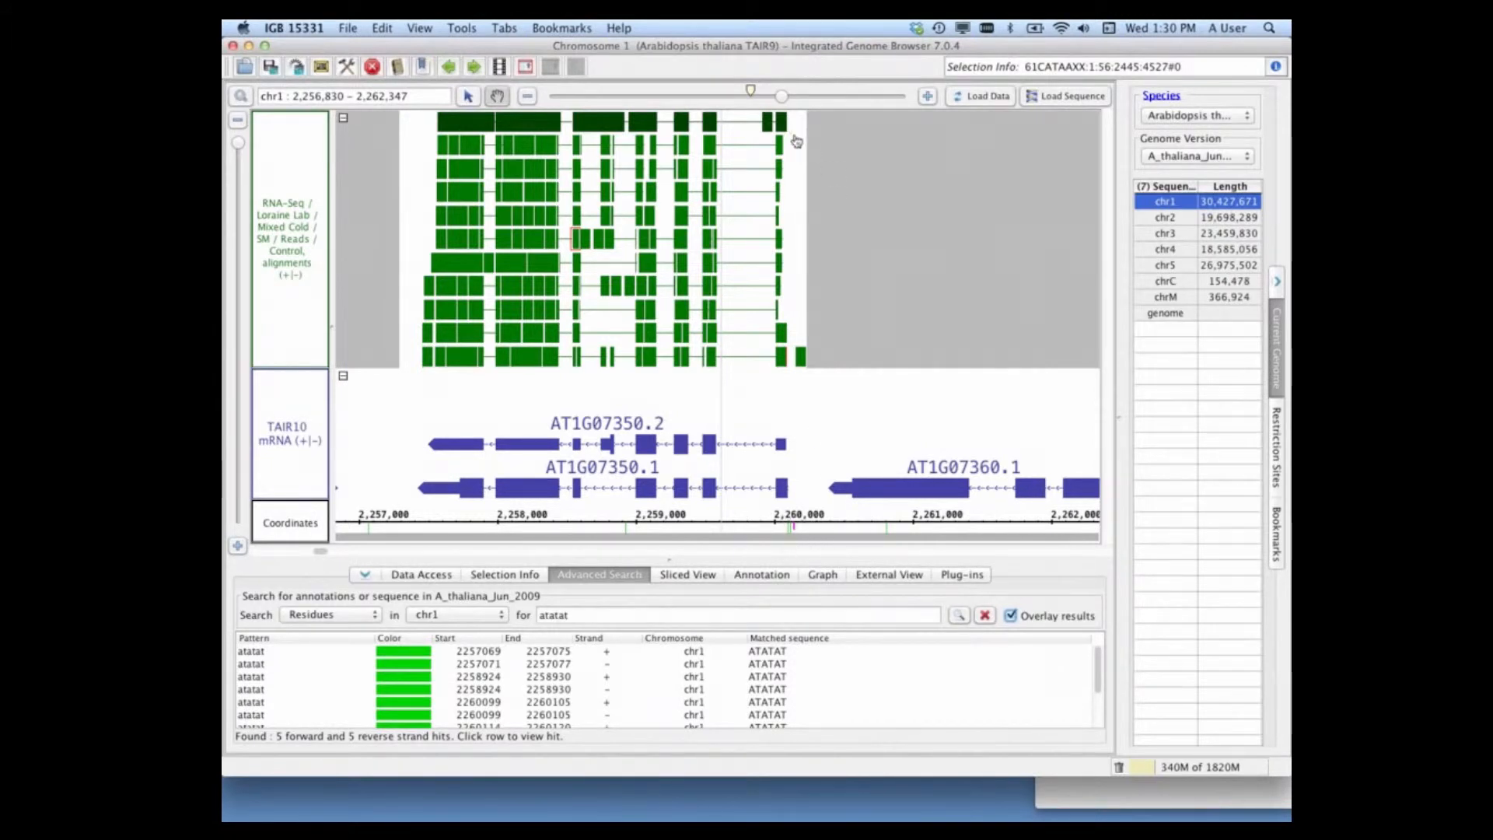
{"action": "left_click_drag", "start_coordinate": [780, 96], "coordinate": [847, 99]}
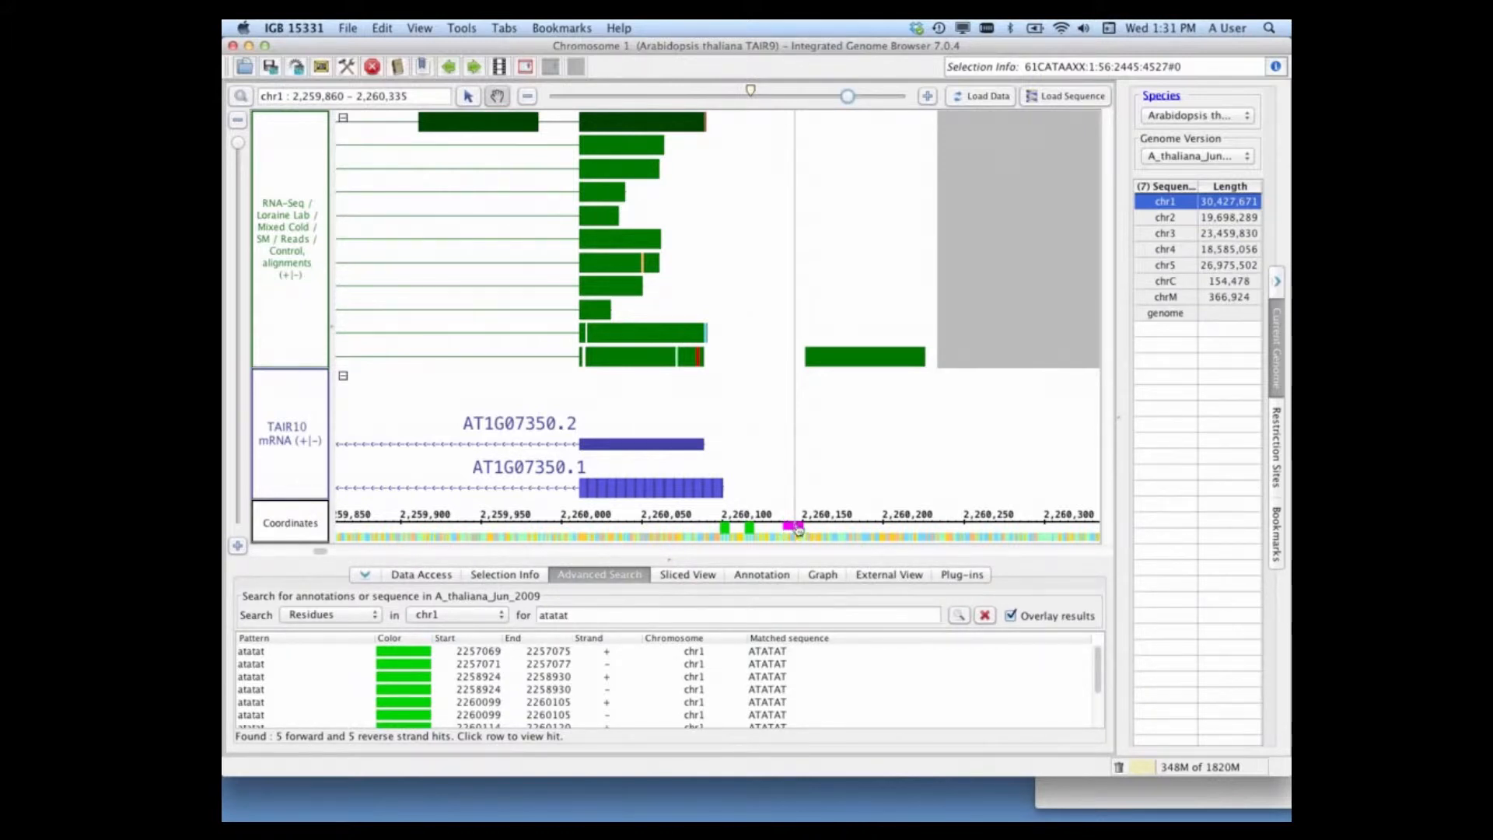
Step: Copy the ME promoter element from the TextEdit notes and run a residue search for AACCAC on chr1
{"action": "left_click", "coordinate": [1075, 793]}
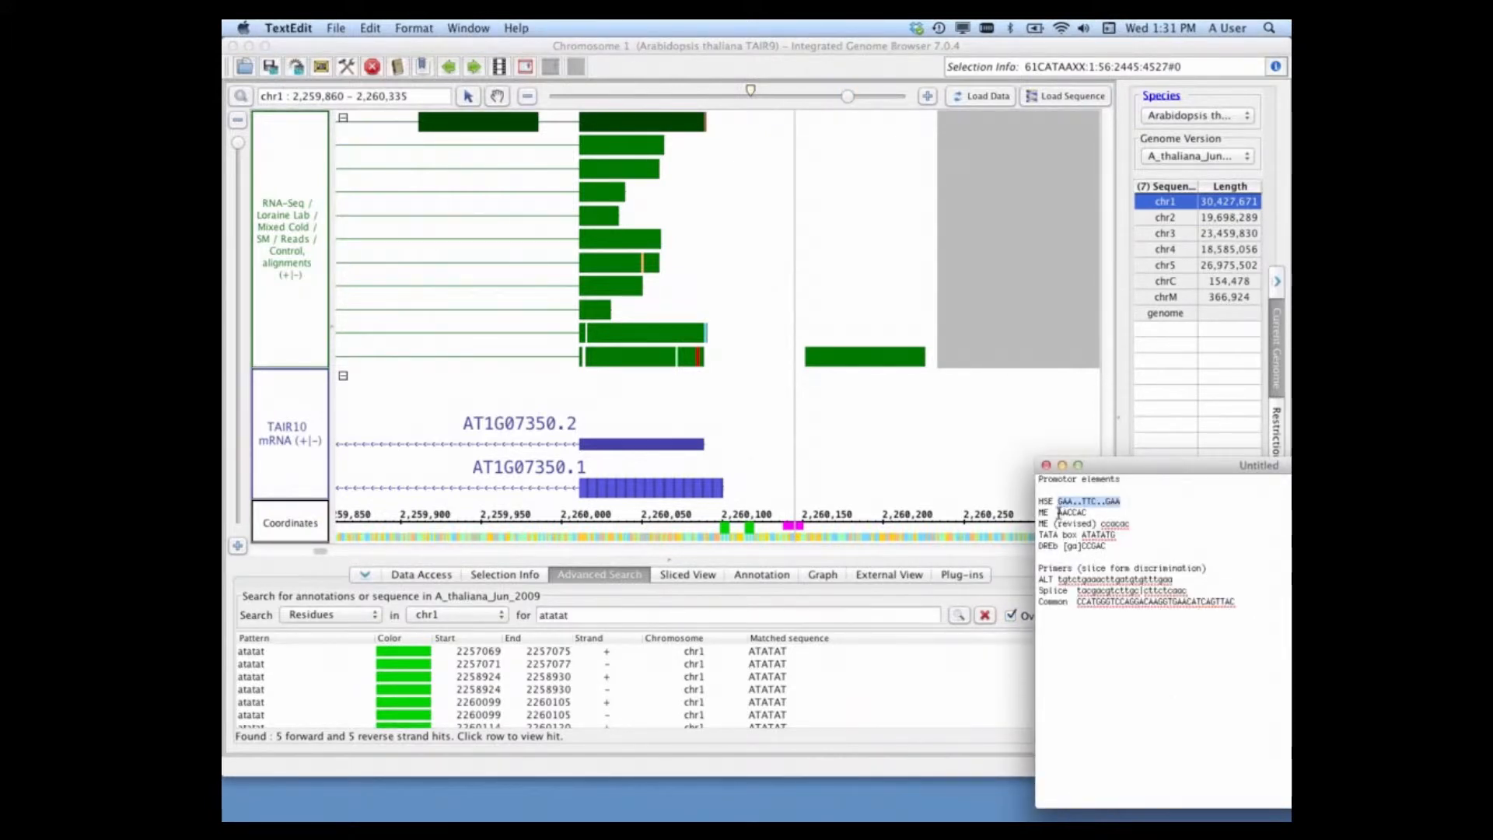
{"action": "double_click", "coordinate": [1090, 512]}
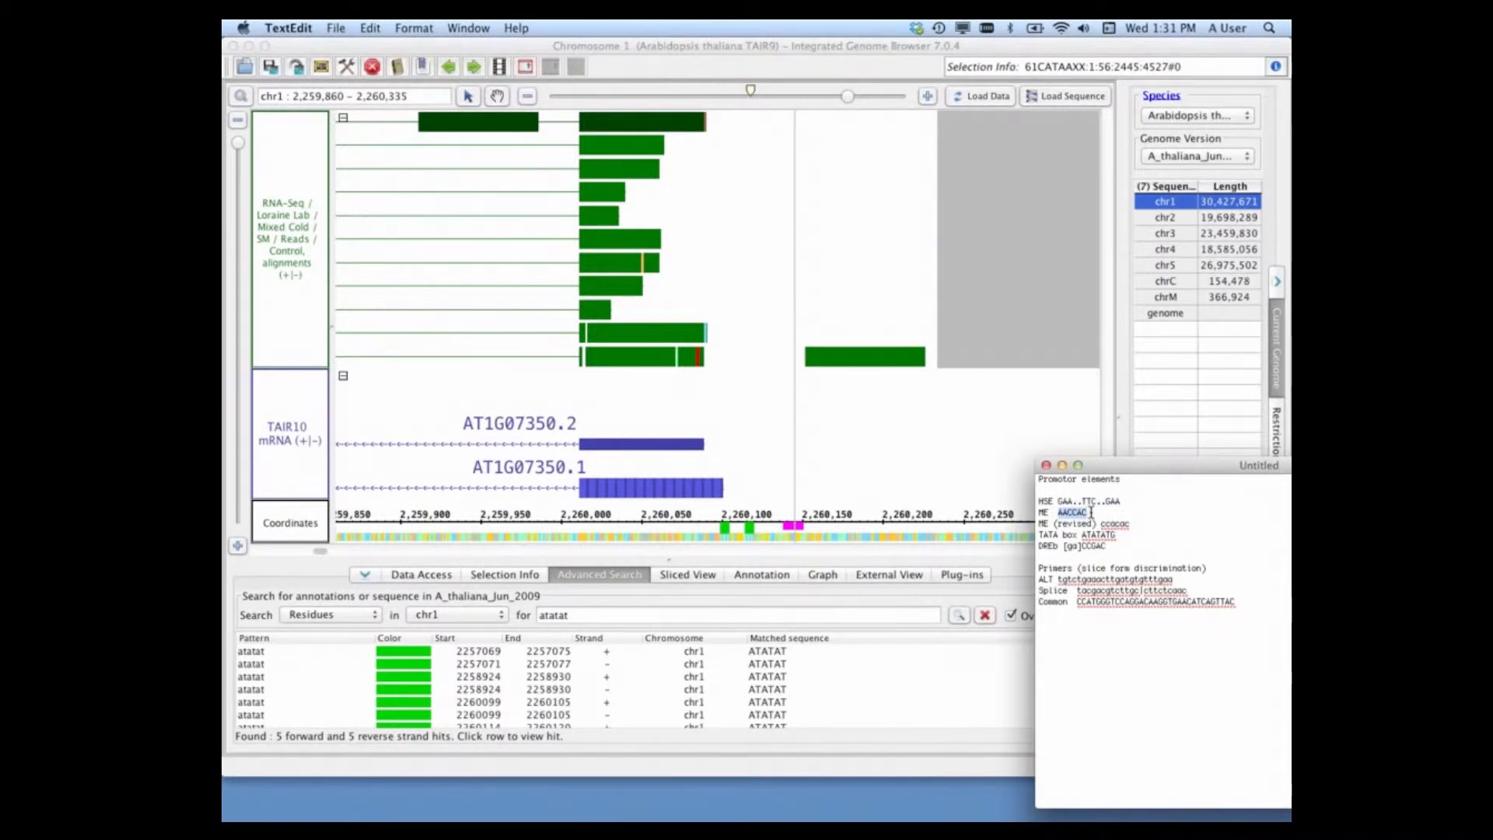
{"action": "left_click", "coordinate": [661, 615]}
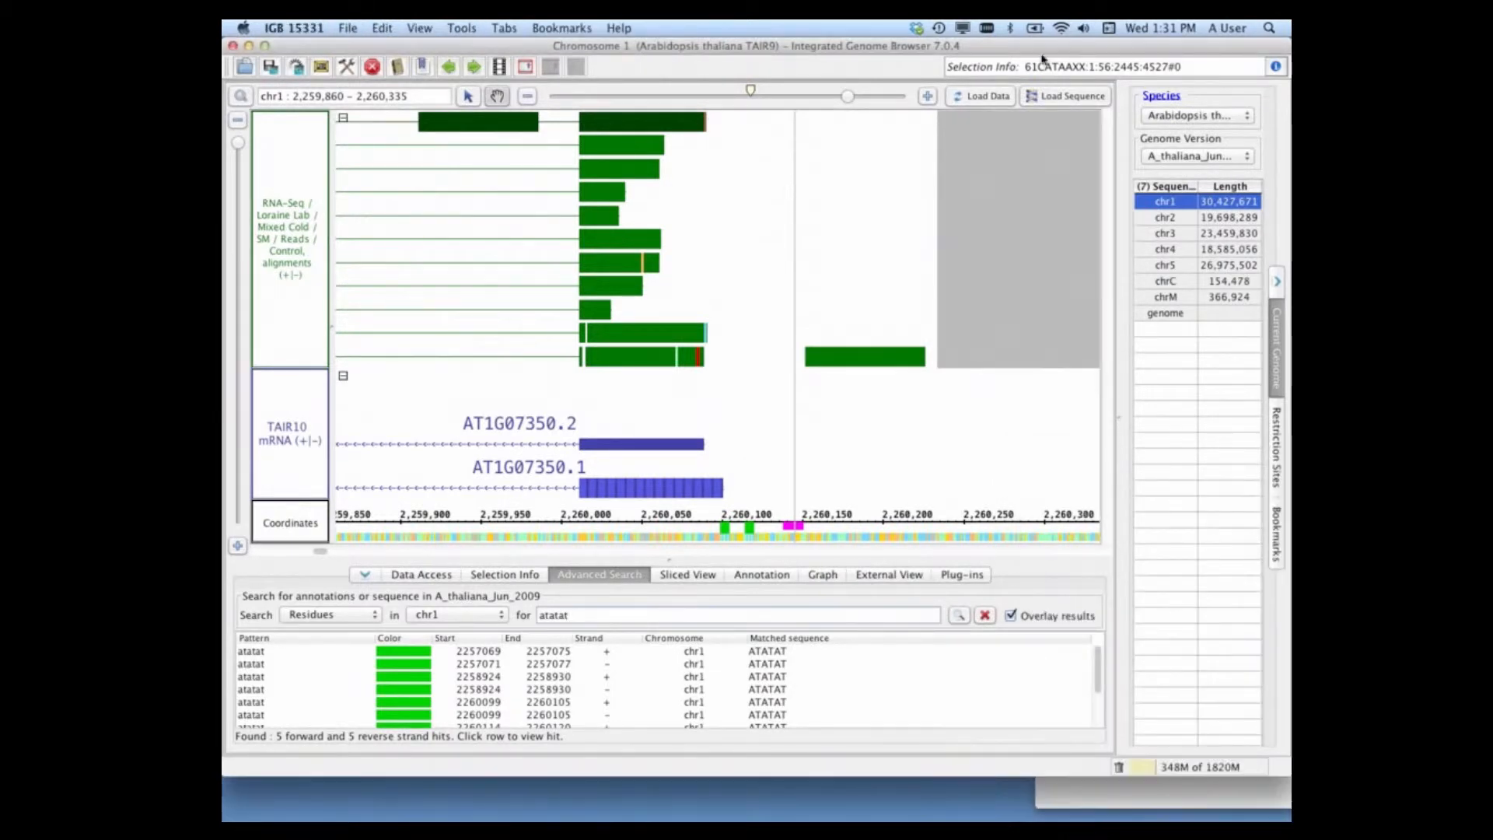
{"action": "left_click_drag", "start_coordinate": [848, 96], "coordinate": [786, 99]}
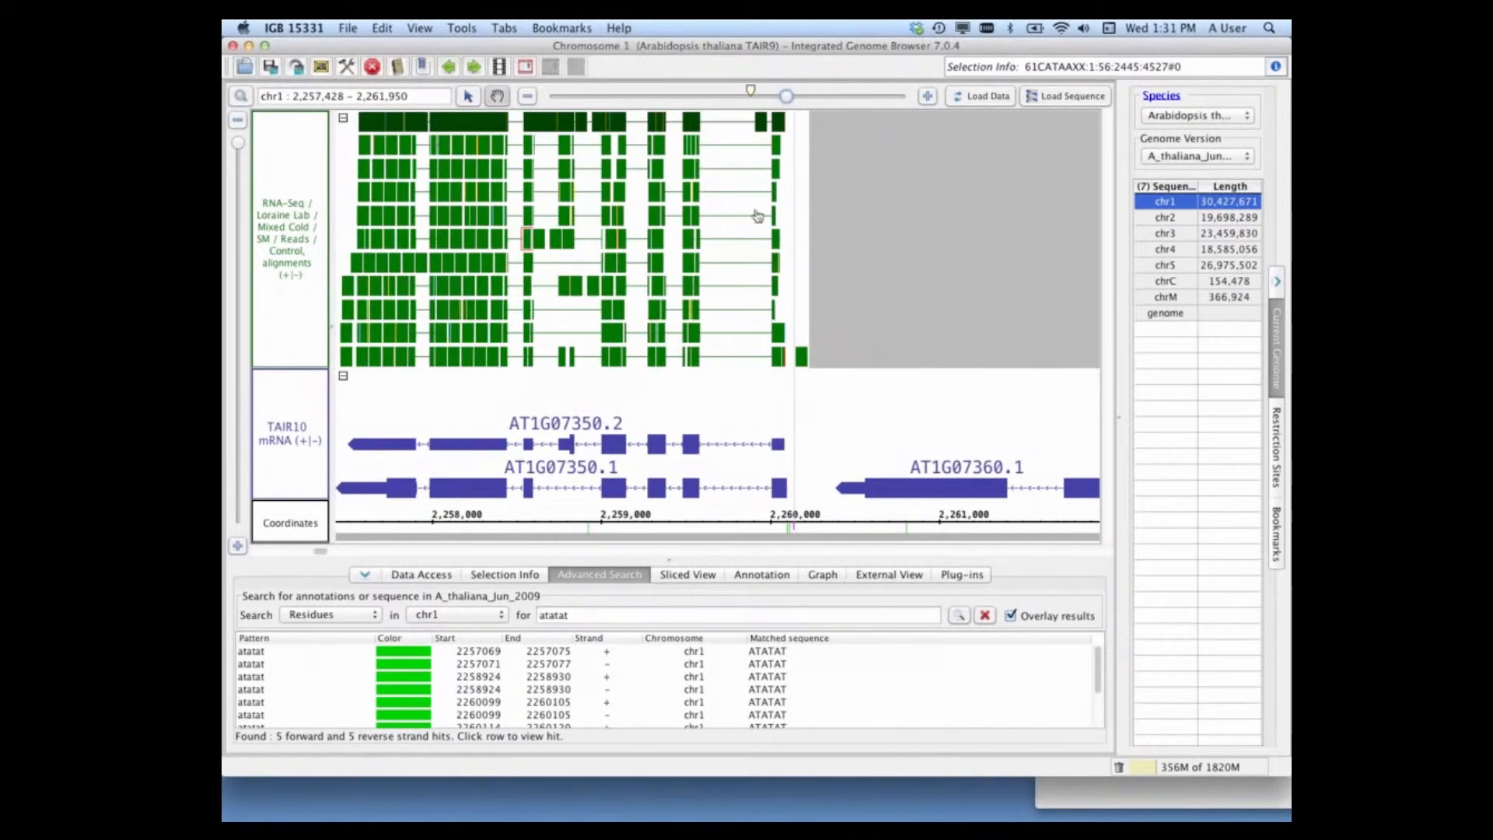
{"action": "left_click_drag", "start_coordinate": [573, 615], "coordinate": [525, 618]}
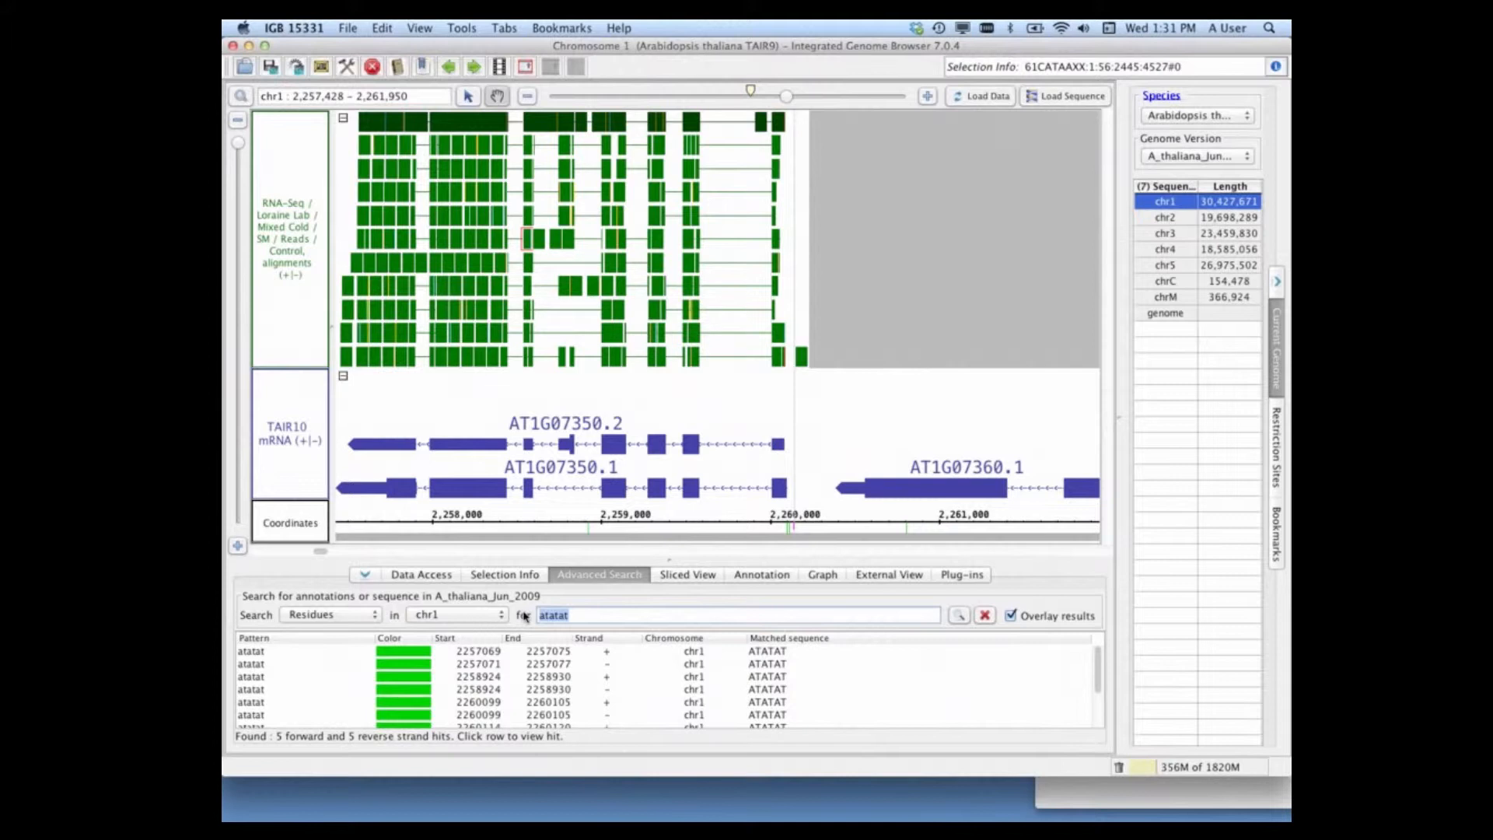
{"action": "type", "text": "AACCAC"}
{"action": "left_click", "coordinate": [960, 616]}
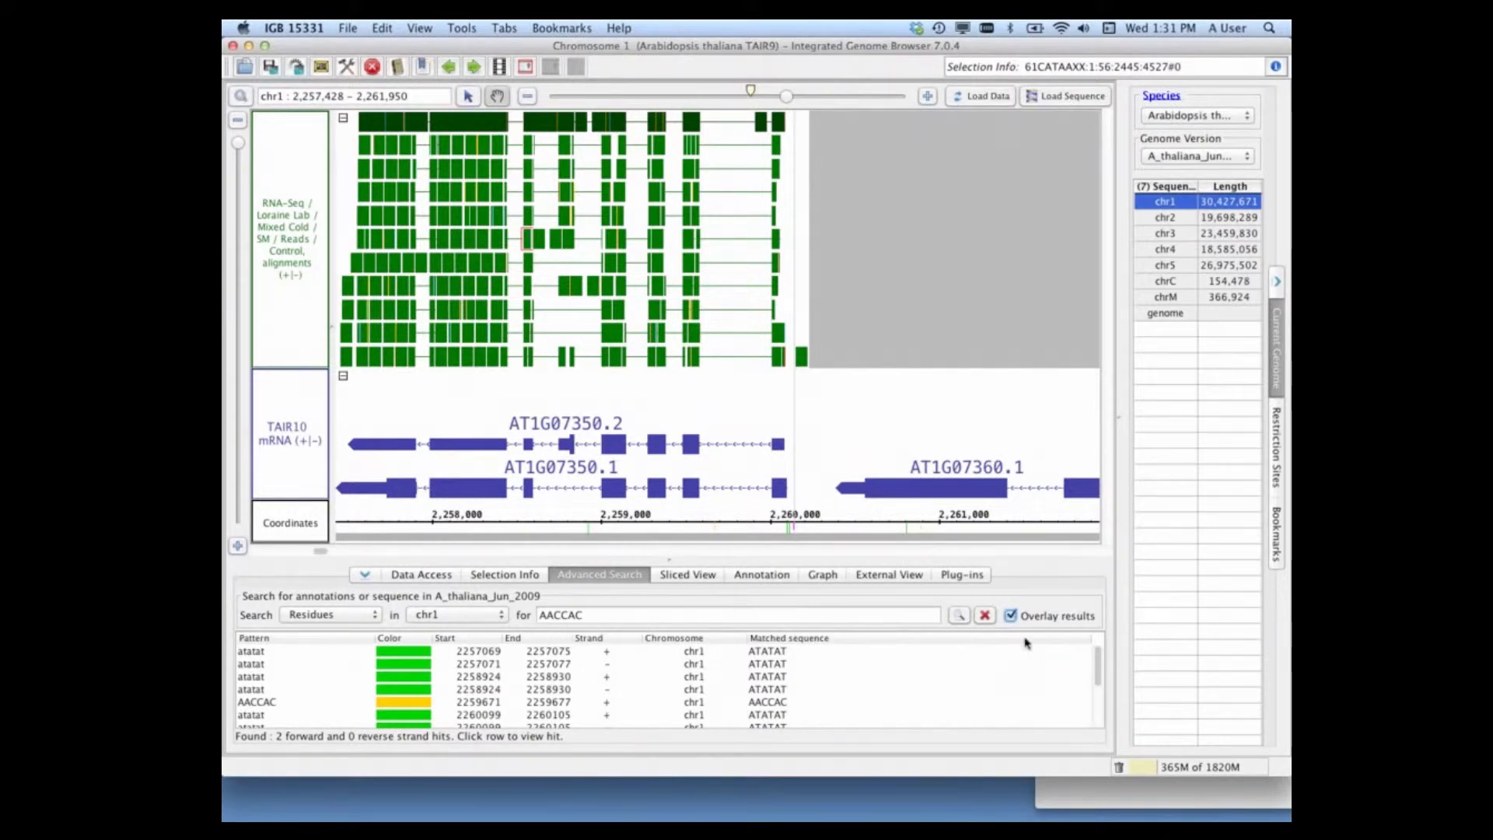
Step: Copy the DREb promoter element from the TextEdit notes and run a residue search for [ga]CCGAC on chr1
{"action": "left_click", "coordinate": [1094, 801]}
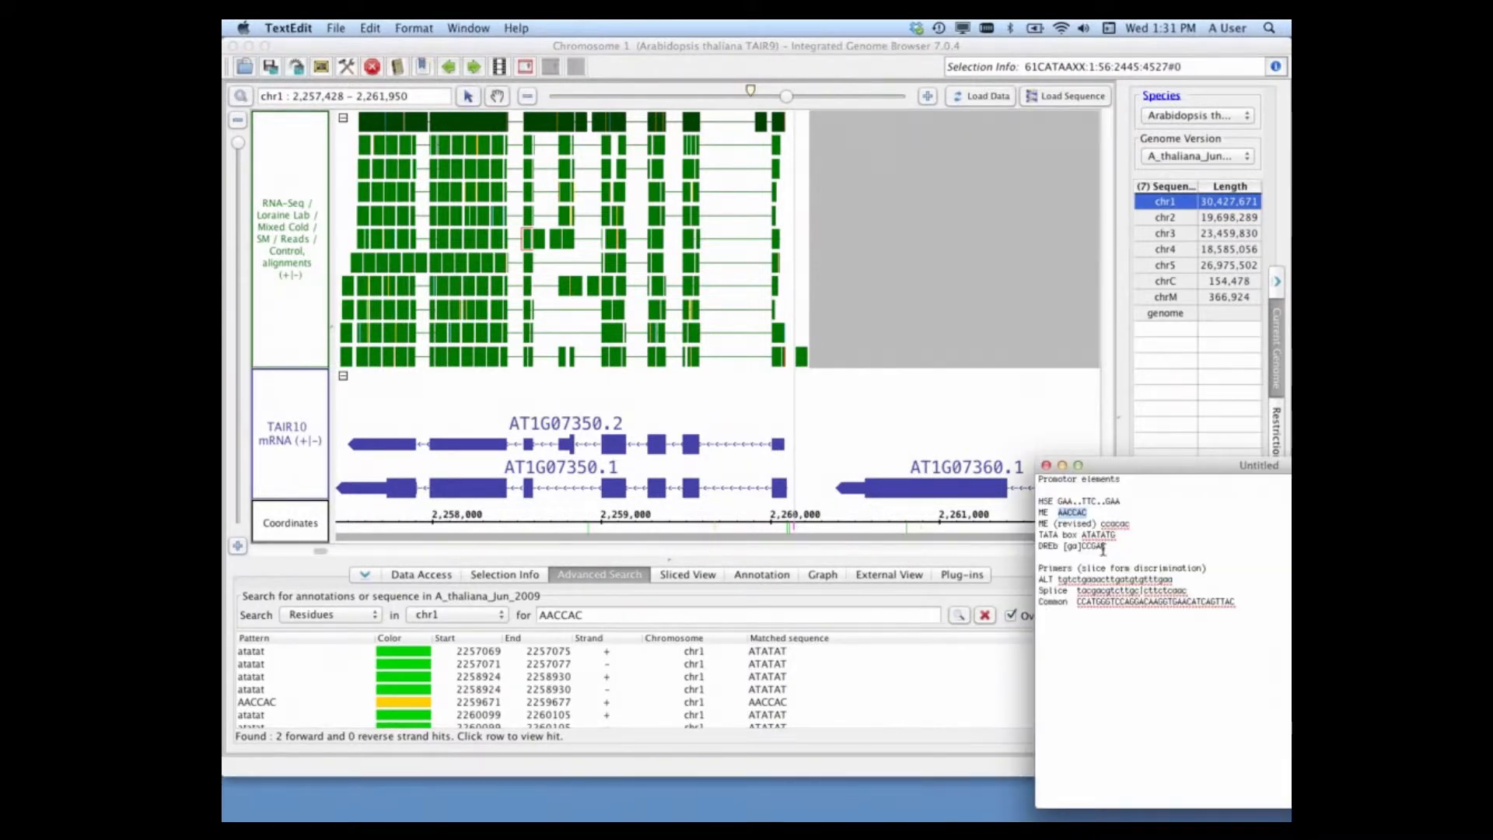
{"action": "left_click_drag", "start_coordinate": [1105, 547], "coordinate": [1070, 548]}
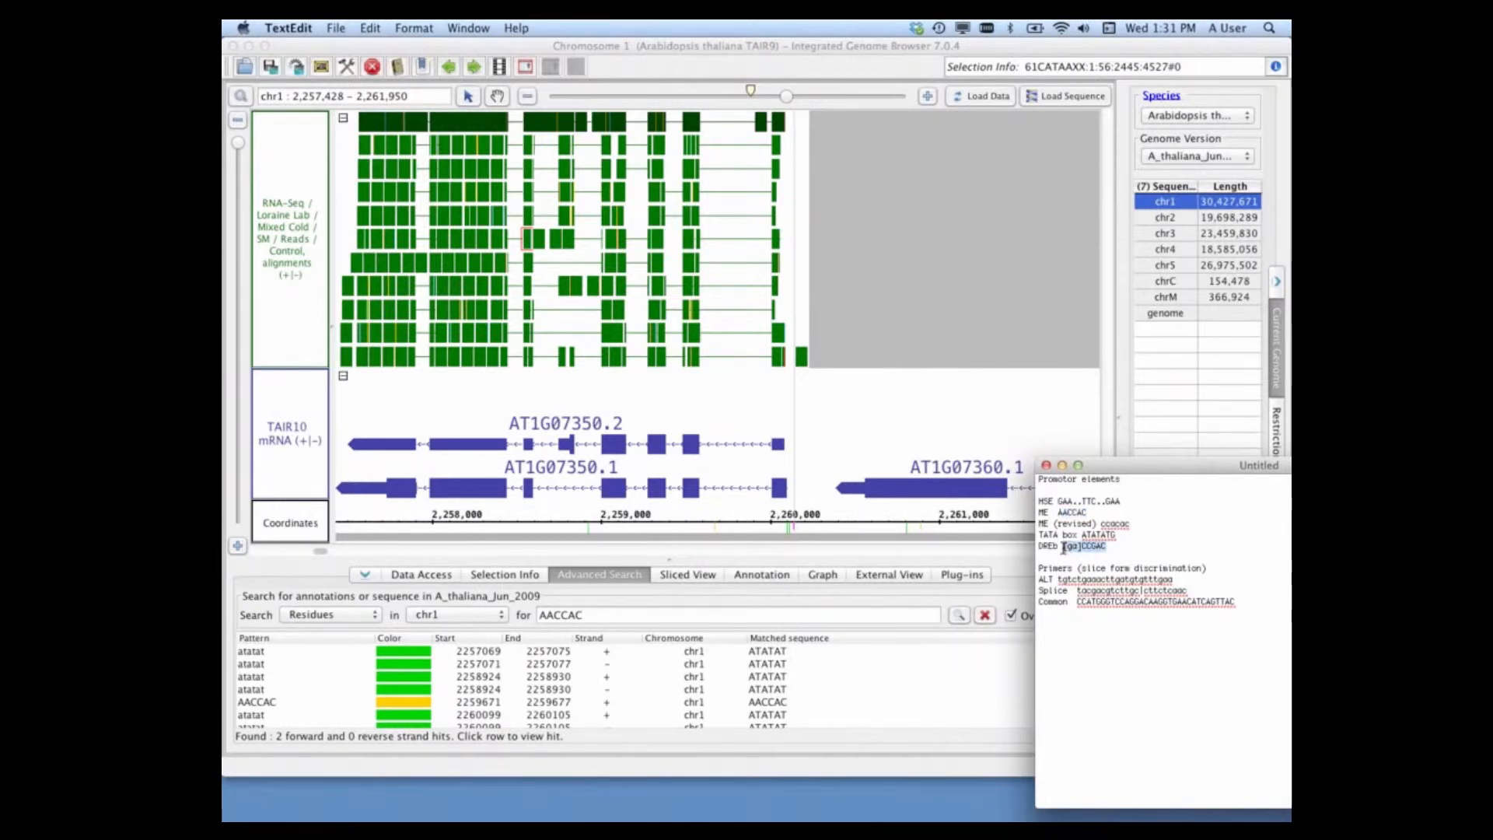
{"action": "left_click", "coordinate": [576, 616]}
{"action": "double_click", "coordinate": [577, 616]}
{"action": "key", "text": "super+v"}
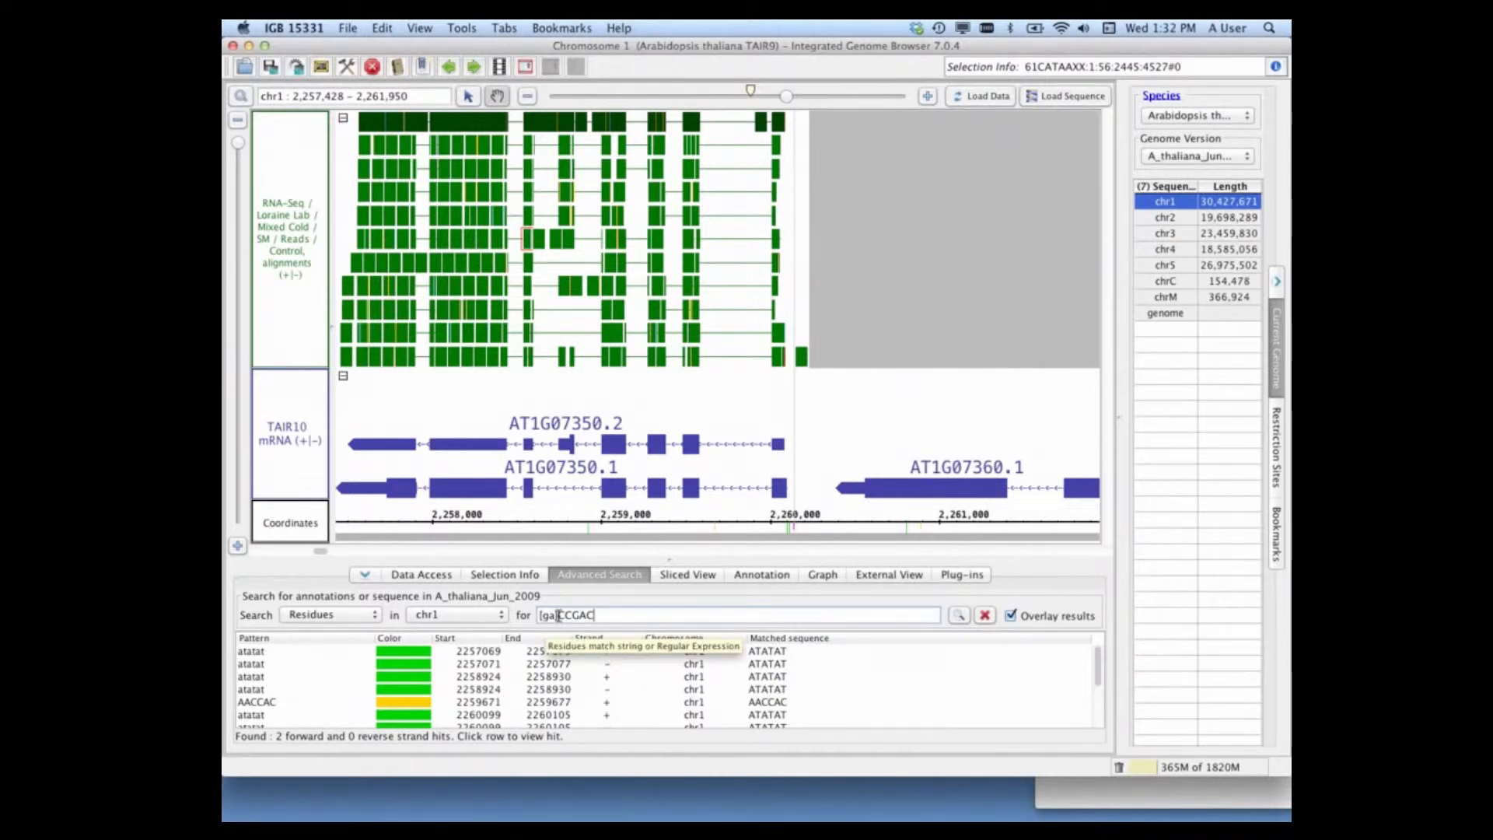
{"action": "left_click", "coordinate": [959, 616]}
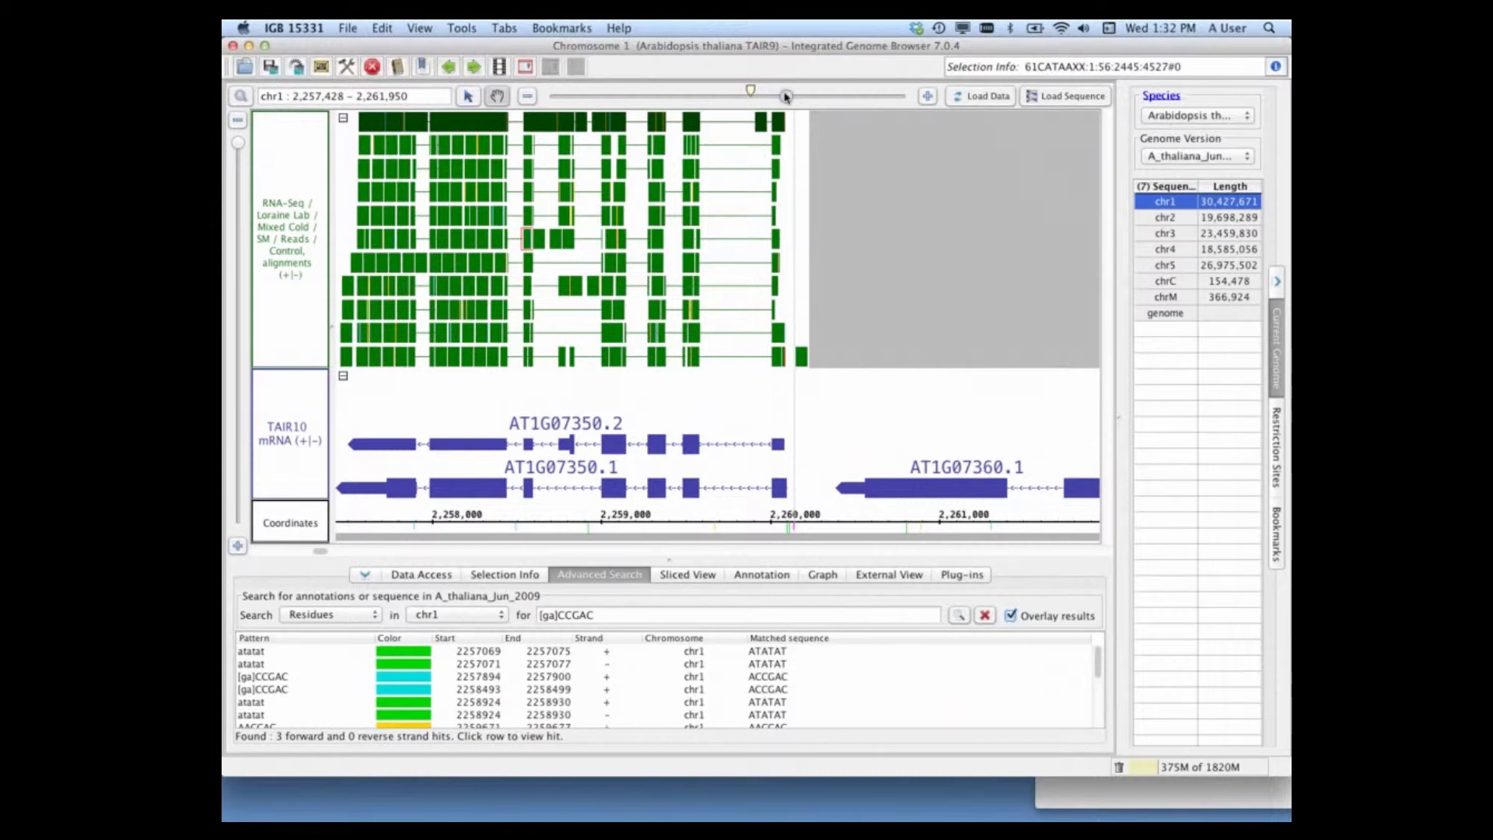
Step: Inspect the overlaid motif hits just upstream of AT1G07350 at base level, recentre the whole gene, and clear all search results
{"action": "left_click_drag", "start_coordinate": [787, 96], "coordinate": [876, 95]}
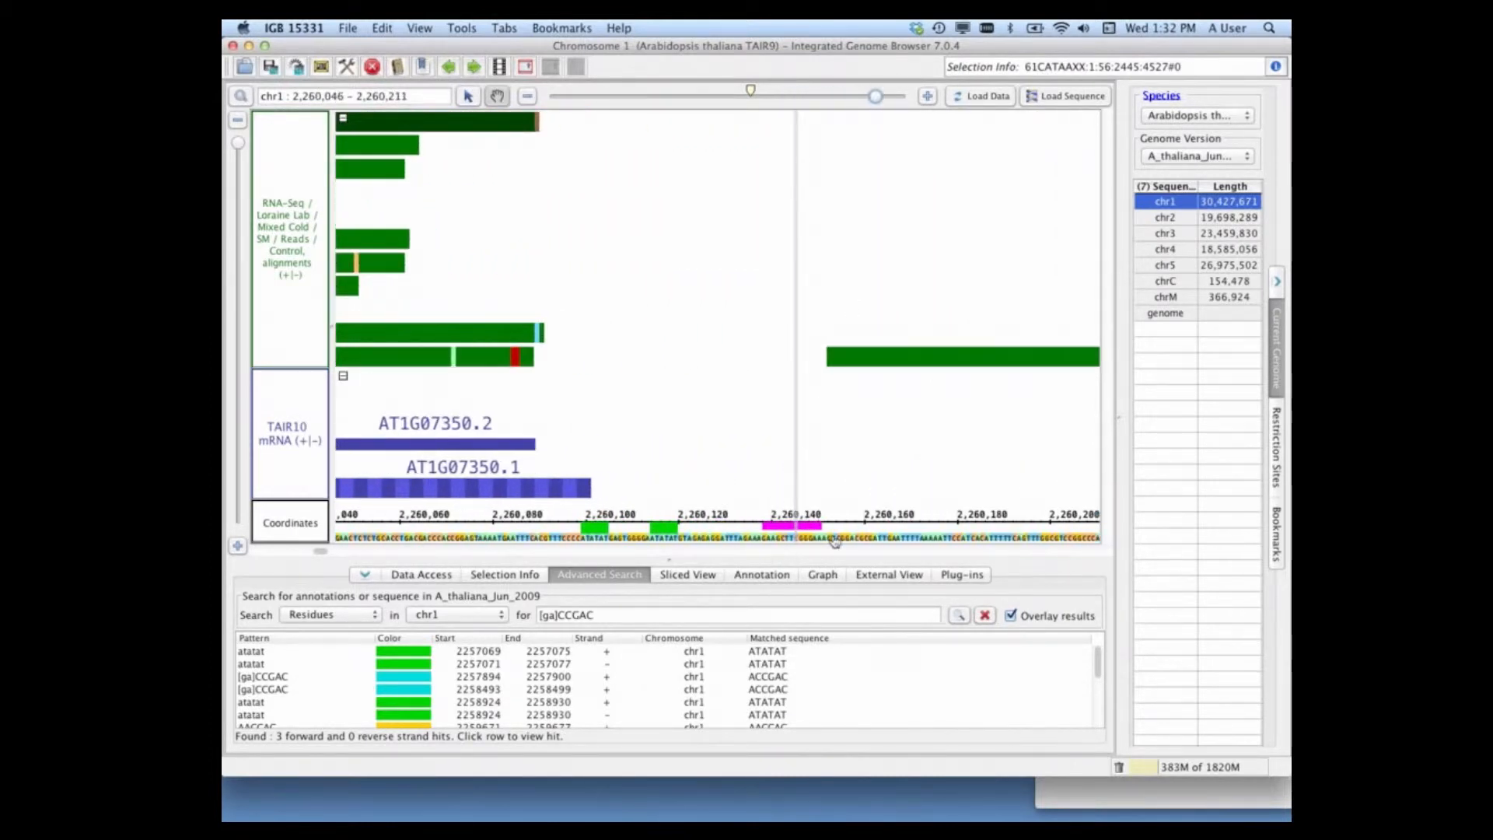
{"action": "left_click_drag", "start_coordinate": [877, 96], "coordinate": [792, 96]}
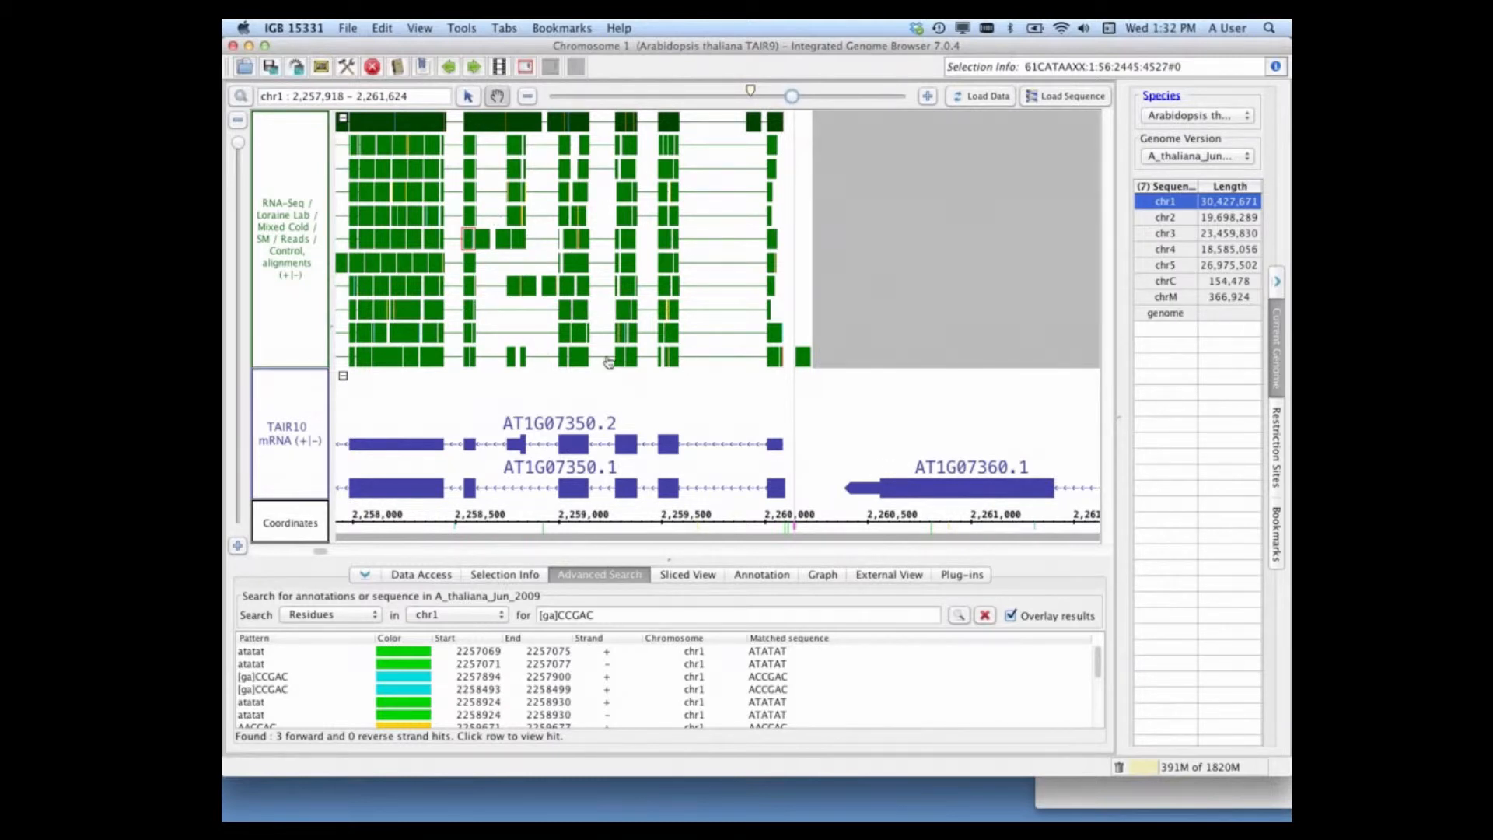
{"action": "left_click_drag", "start_coordinate": [536, 411], "coordinate": [716, 393]}
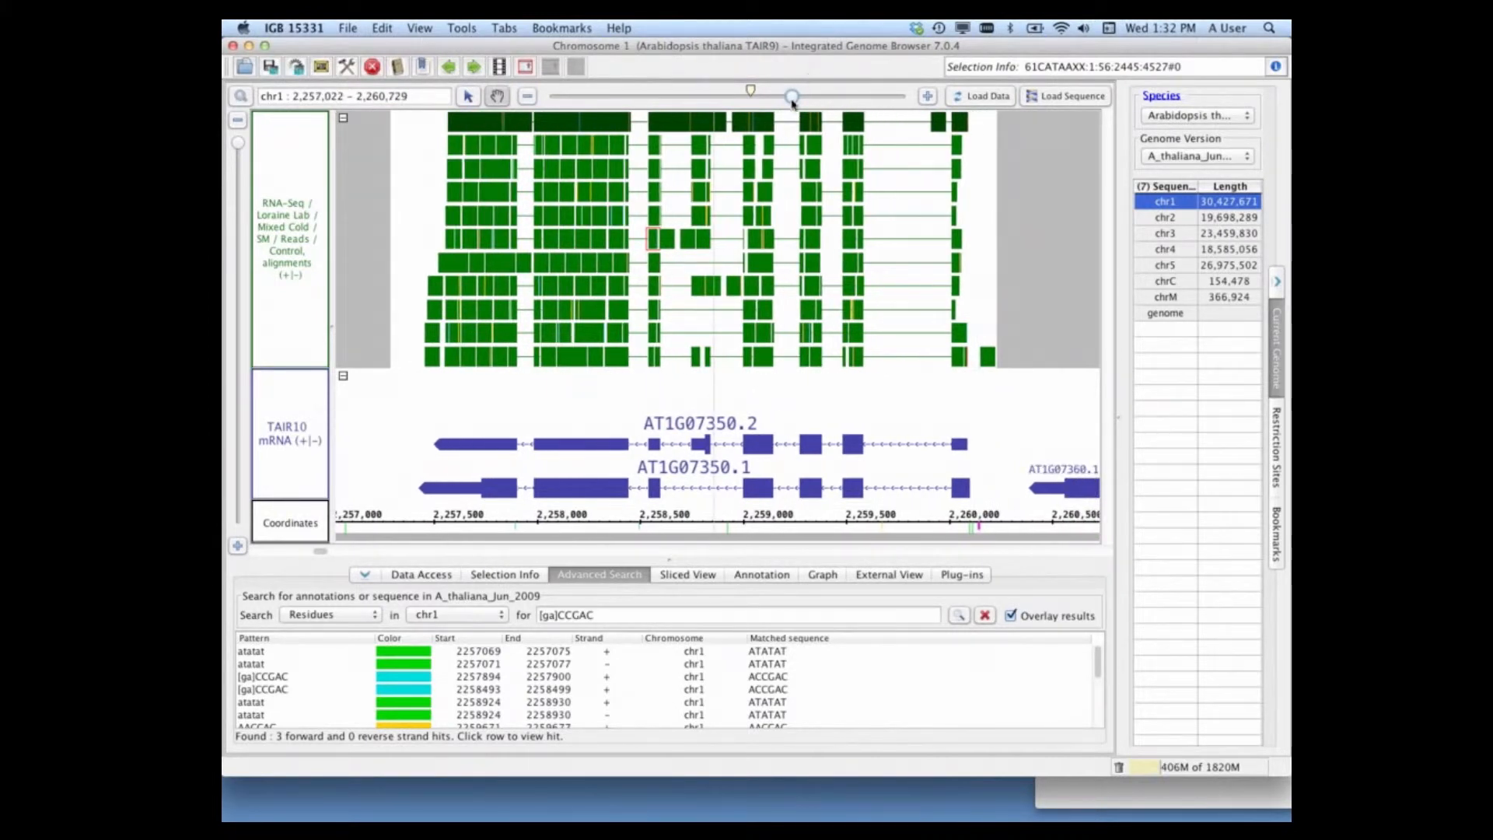
{"action": "left_click_drag", "start_coordinate": [793, 97], "coordinate": [798, 97]}
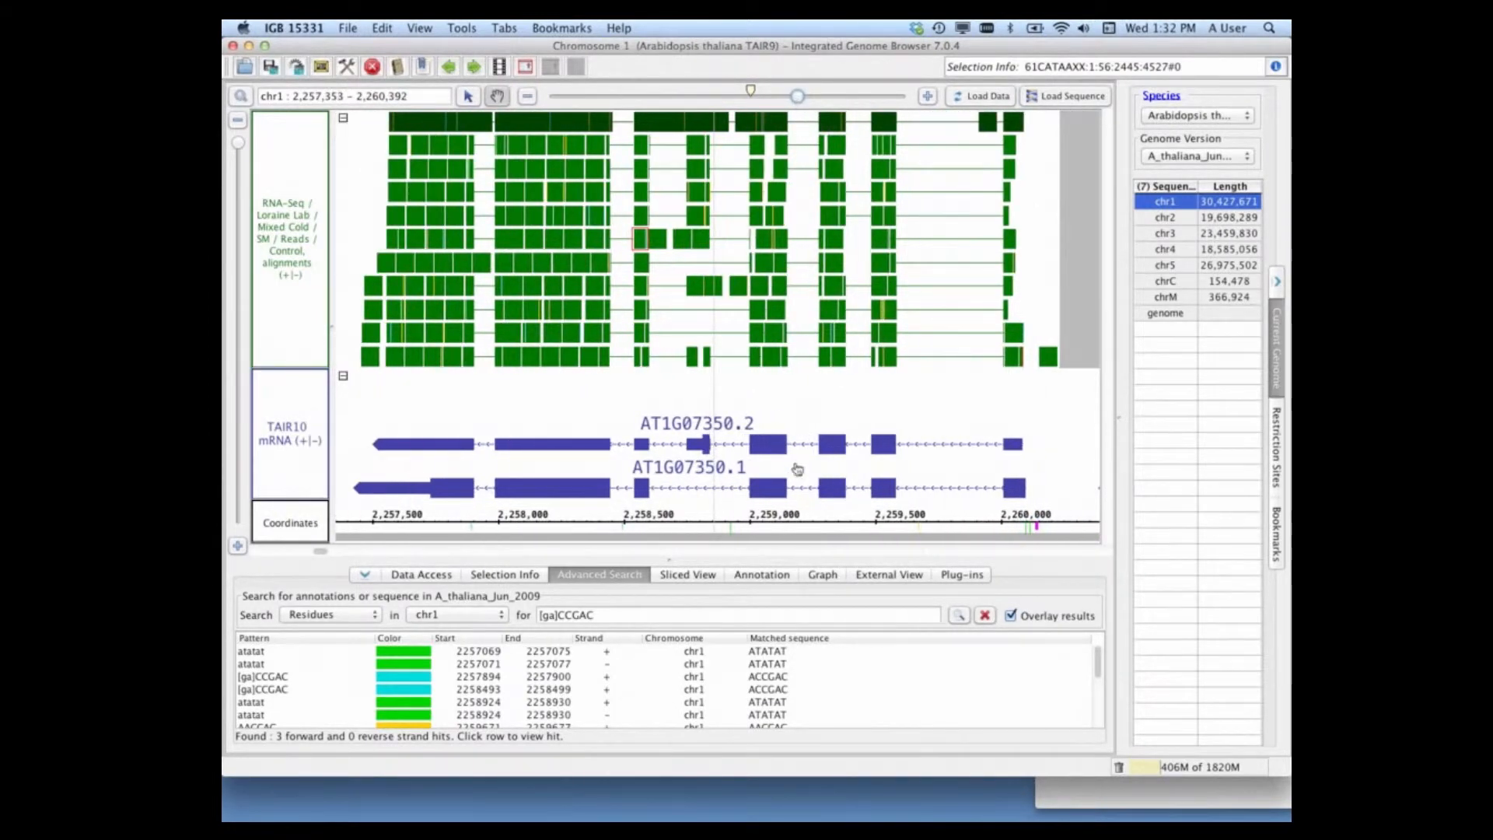
{"action": "left_click", "coordinate": [985, 617]}
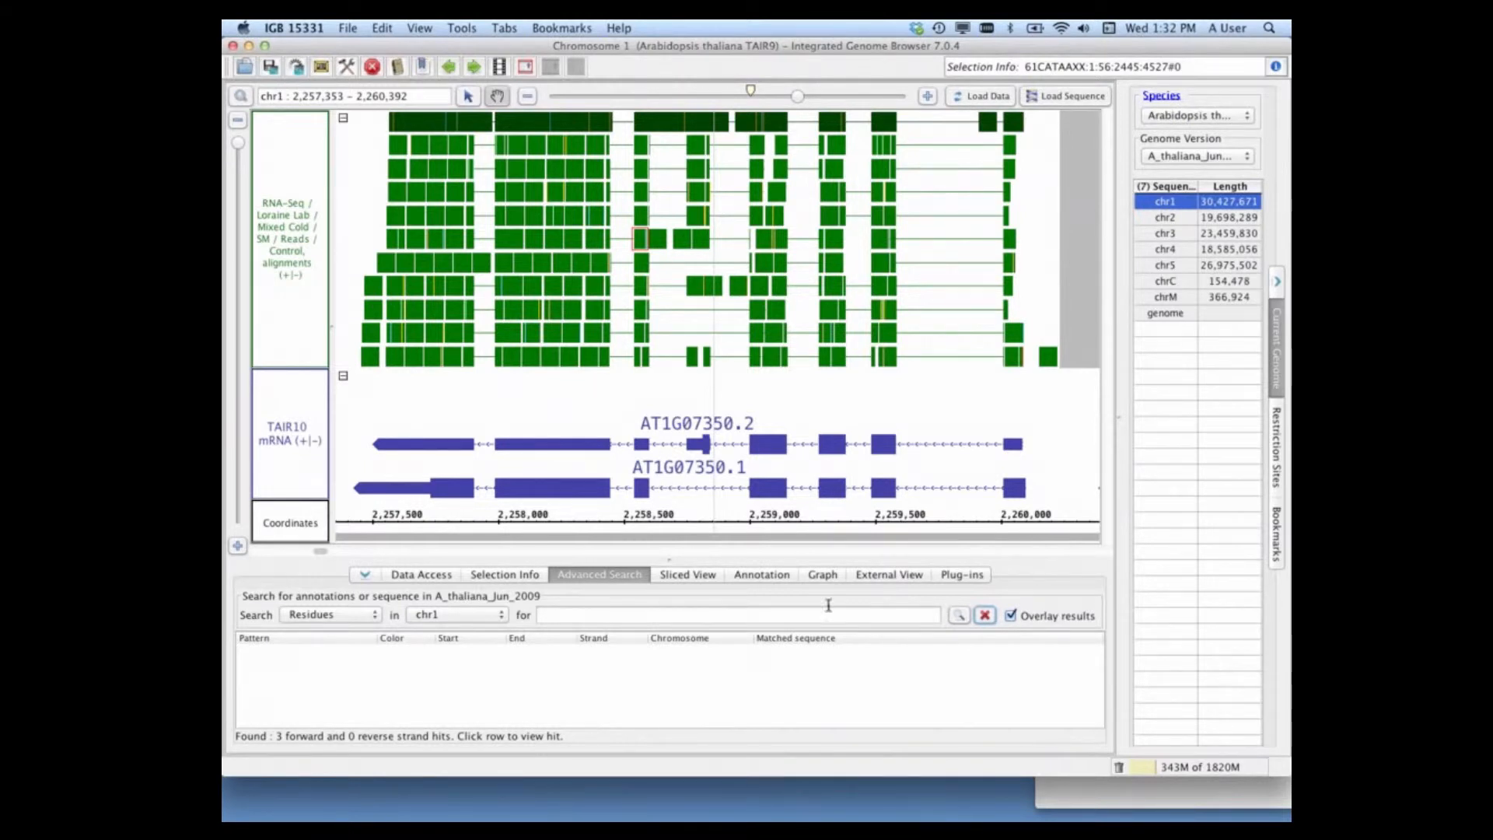
Step: Select the AT1G07350.1 gene model and open its genomic sequence in a full-screen Sequence Viewer window
{"action": "left_click", "coordinate": [469, 96]}
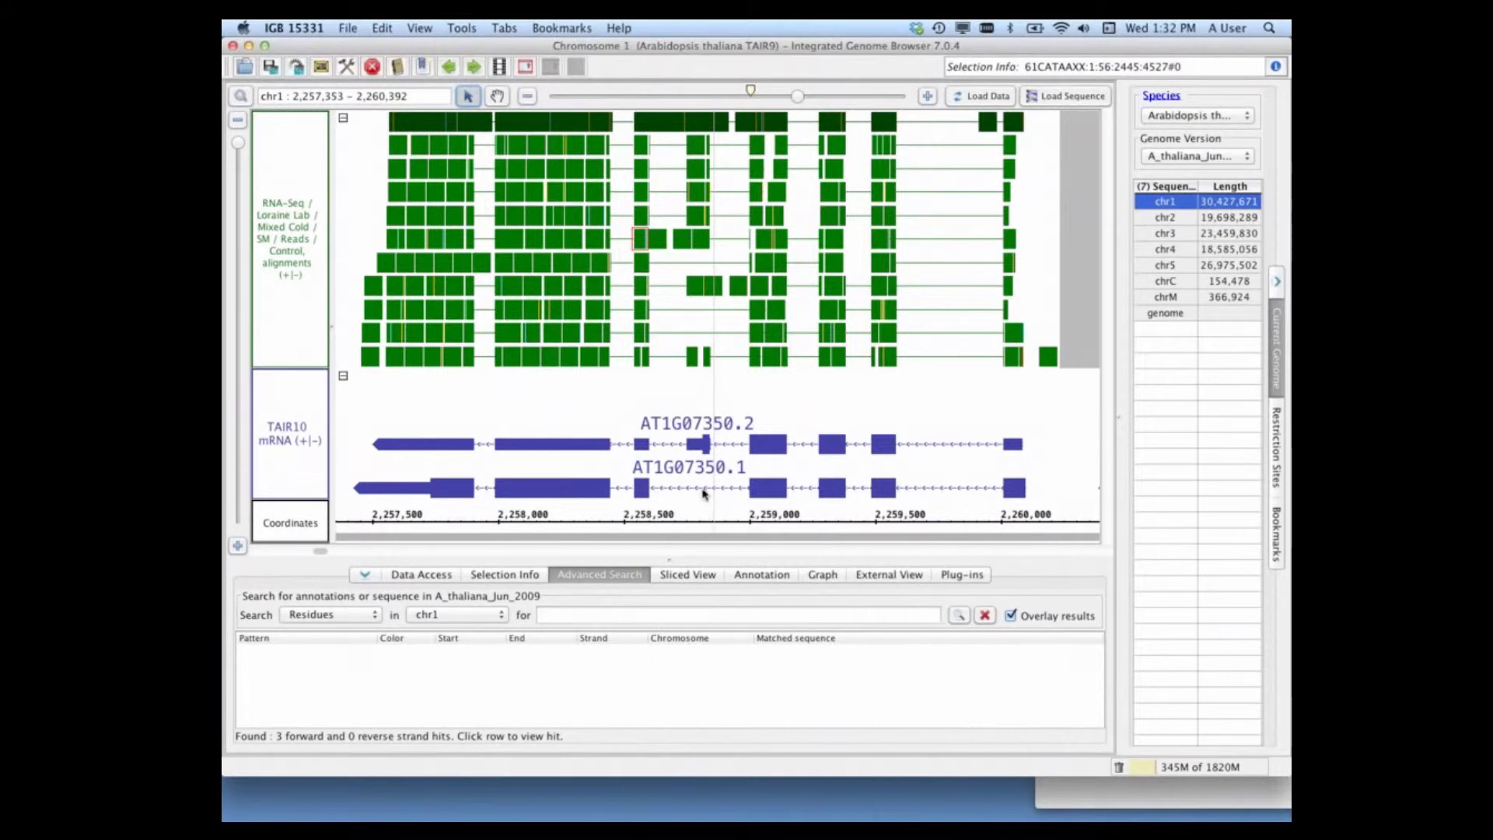
{"action": "left_click", "coordinate": [703, 489]}
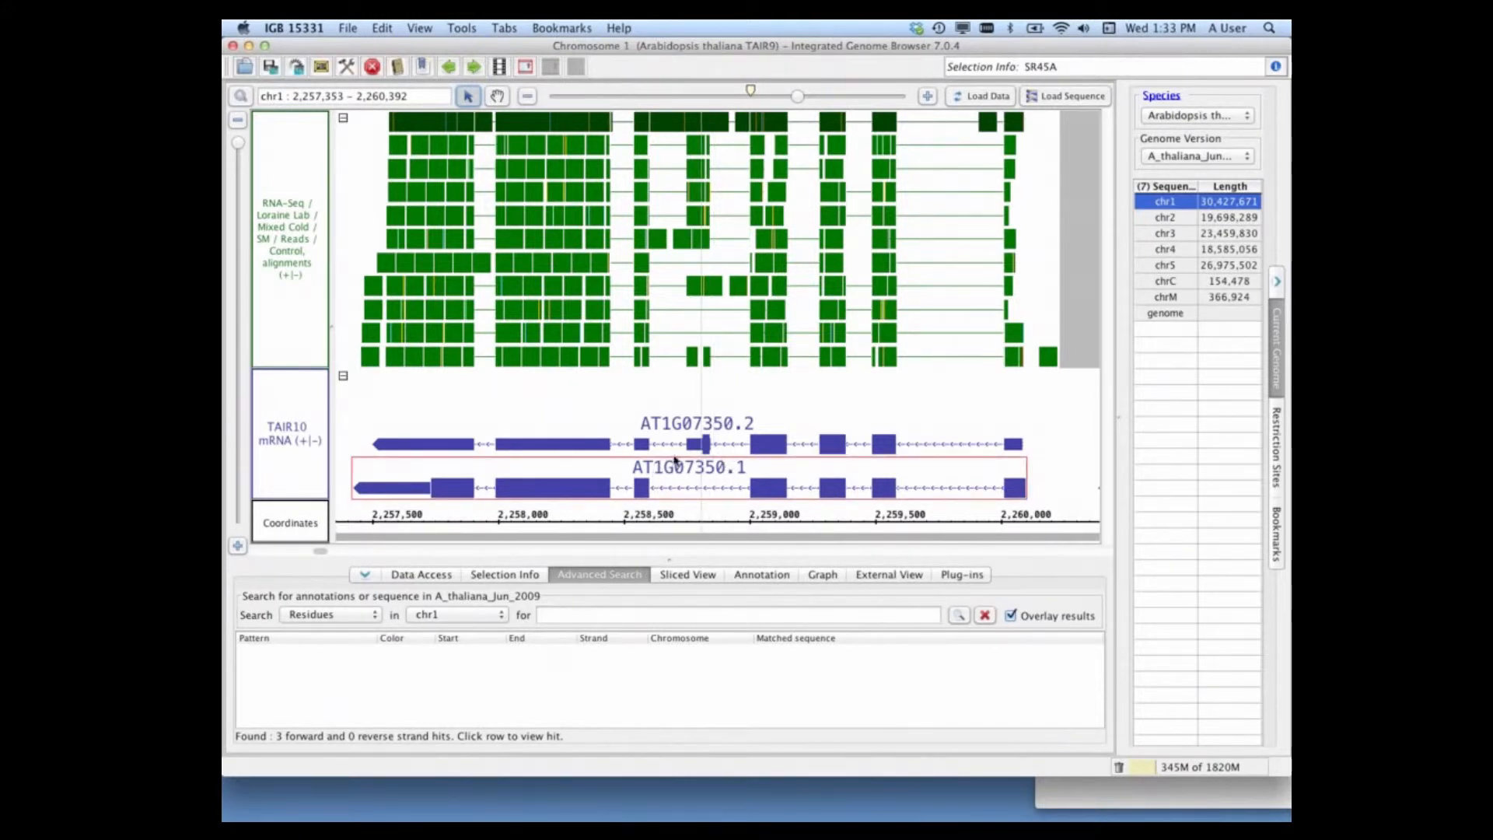
{"action": "right_click", "coordinate": [708, 484]}
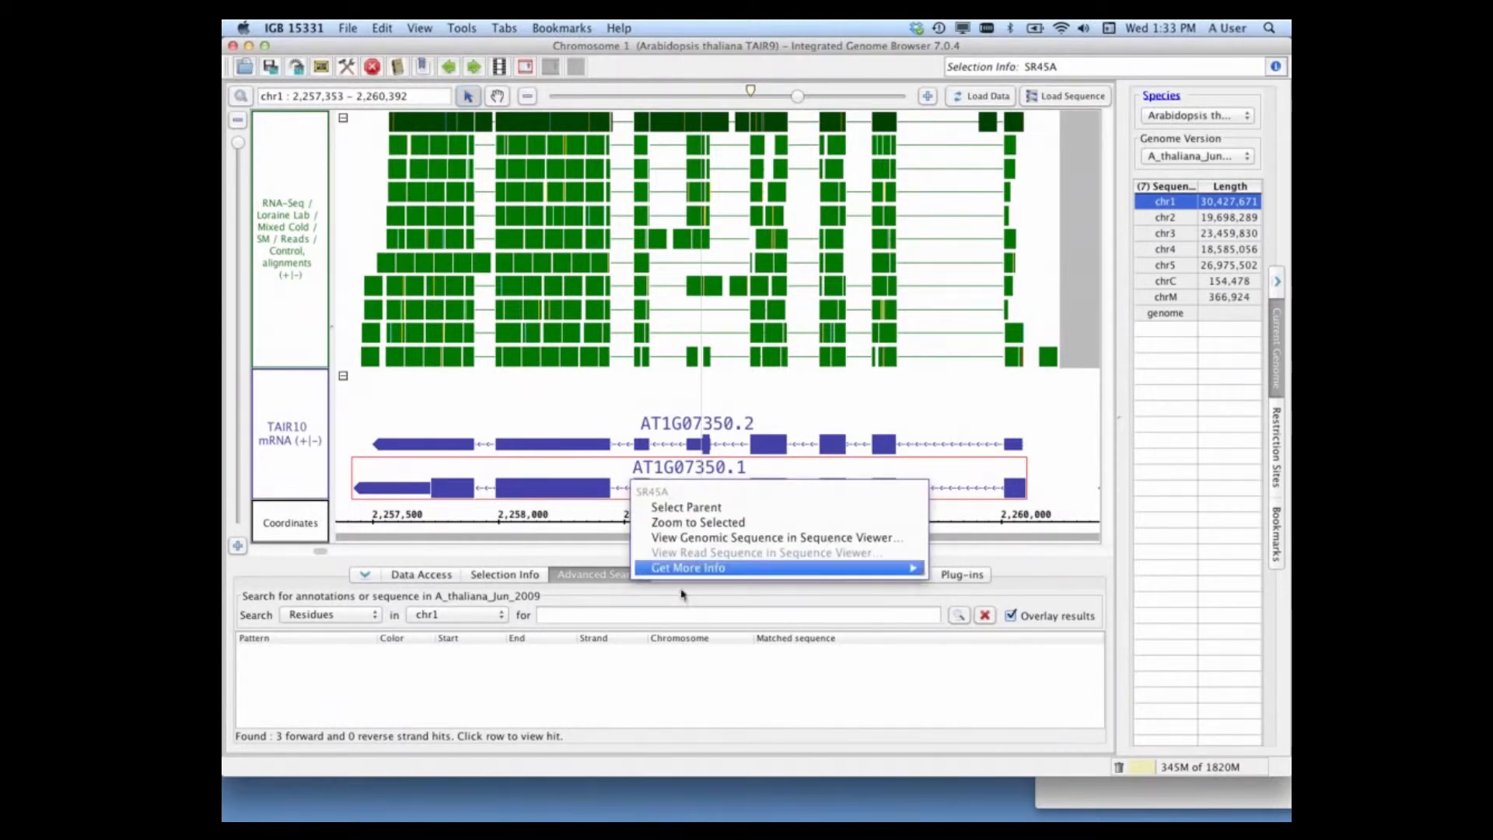
{"action": "left_click", "coordinate": [566, 476]}
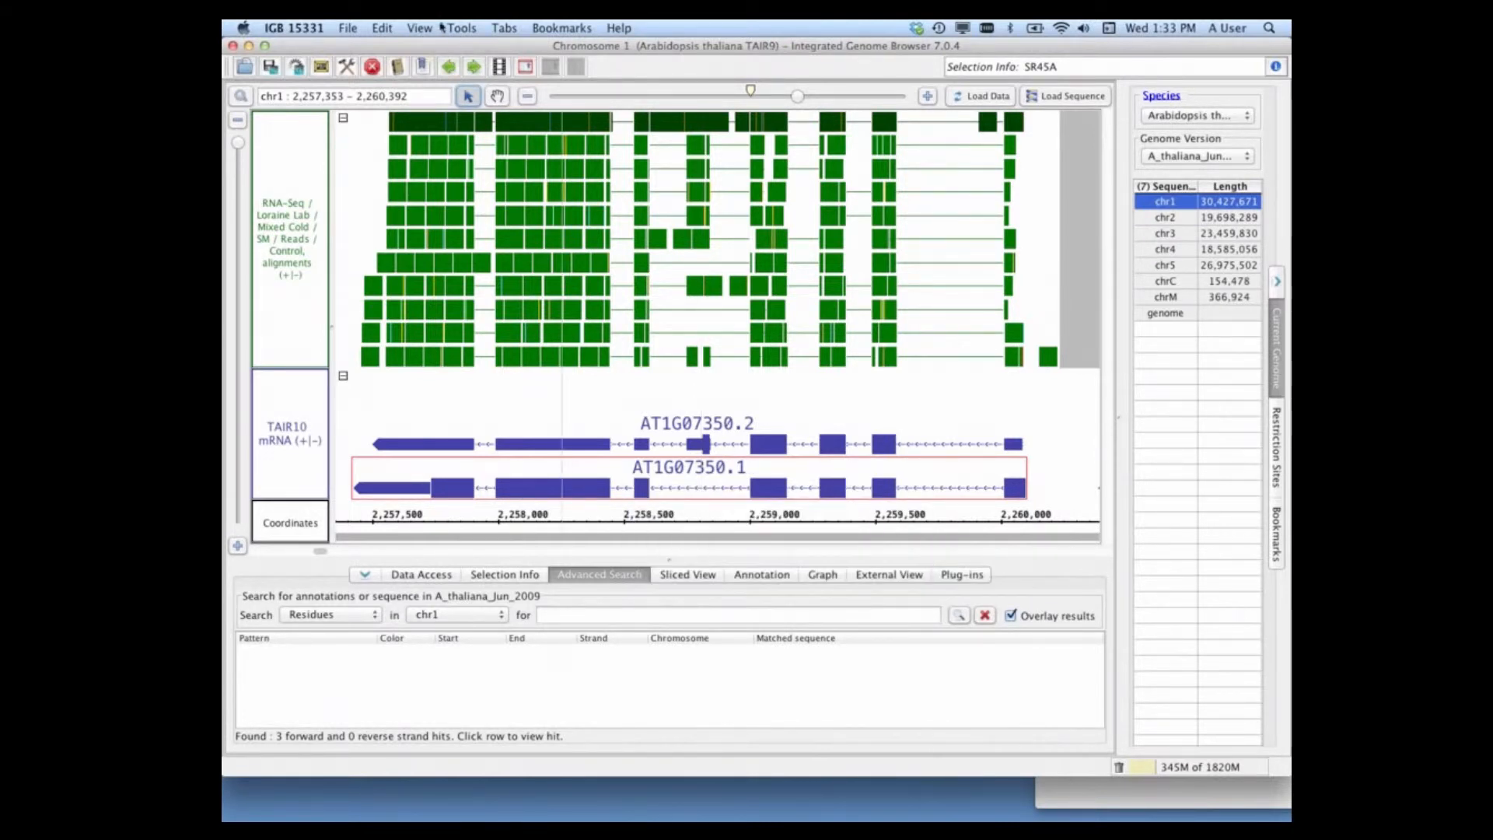
{"action": "left_click", "coordinate": [420, 28]}
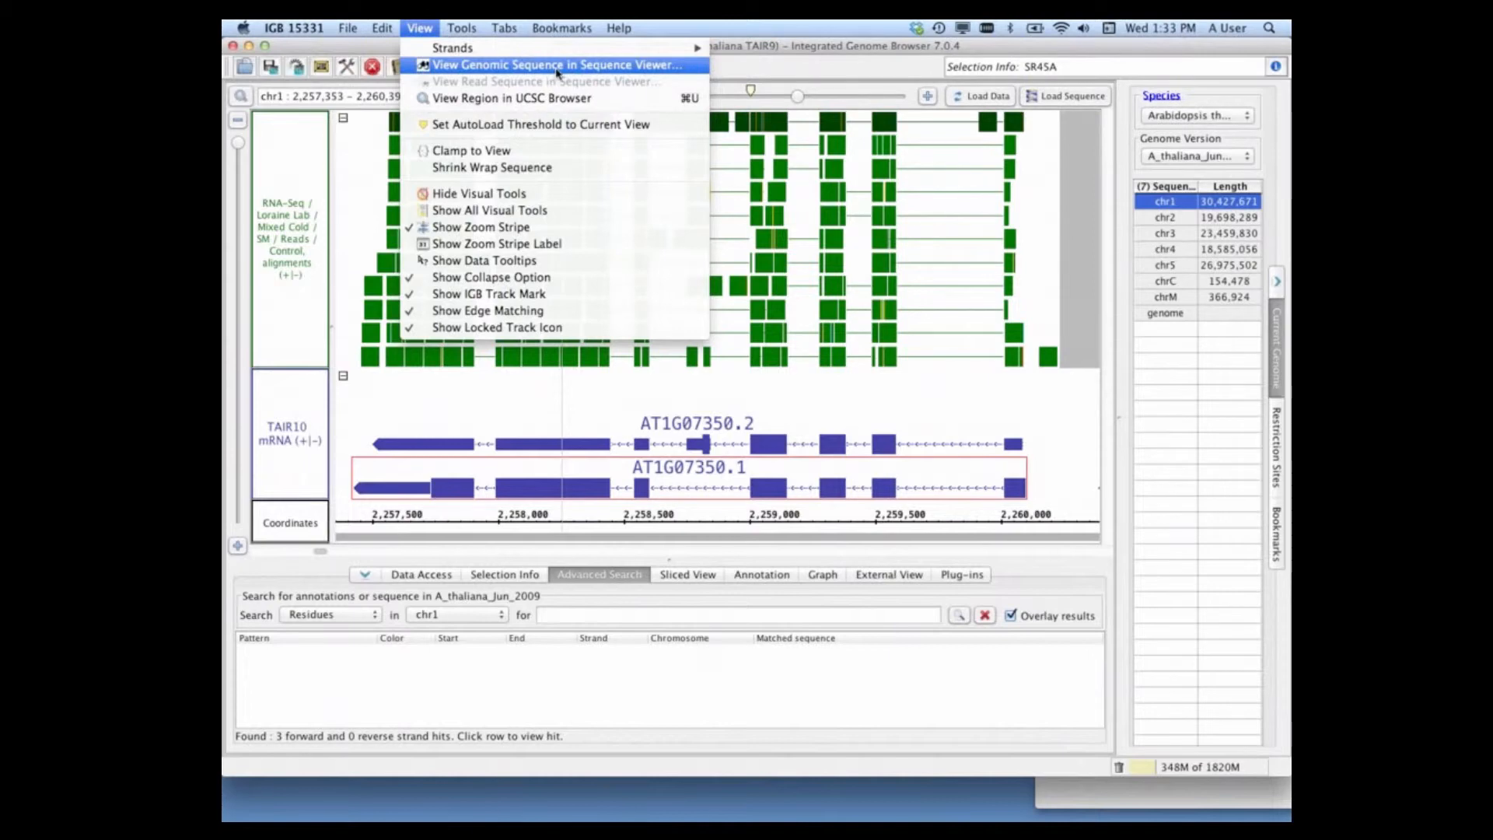
{"action": "left_click", "coordinate": [558, 66]}
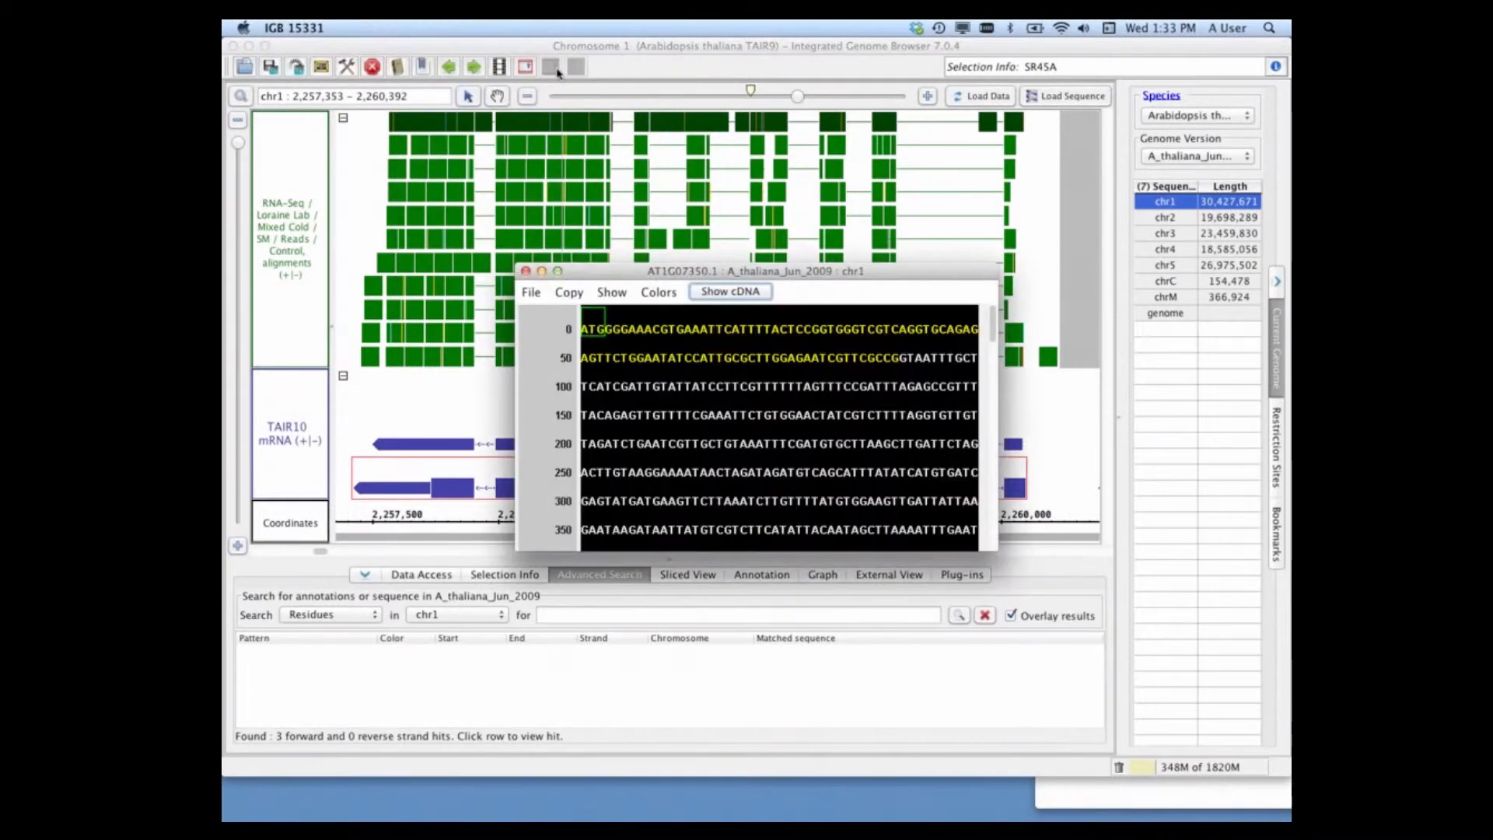
{"action": "left_click", "coordinate": [558, 271]}
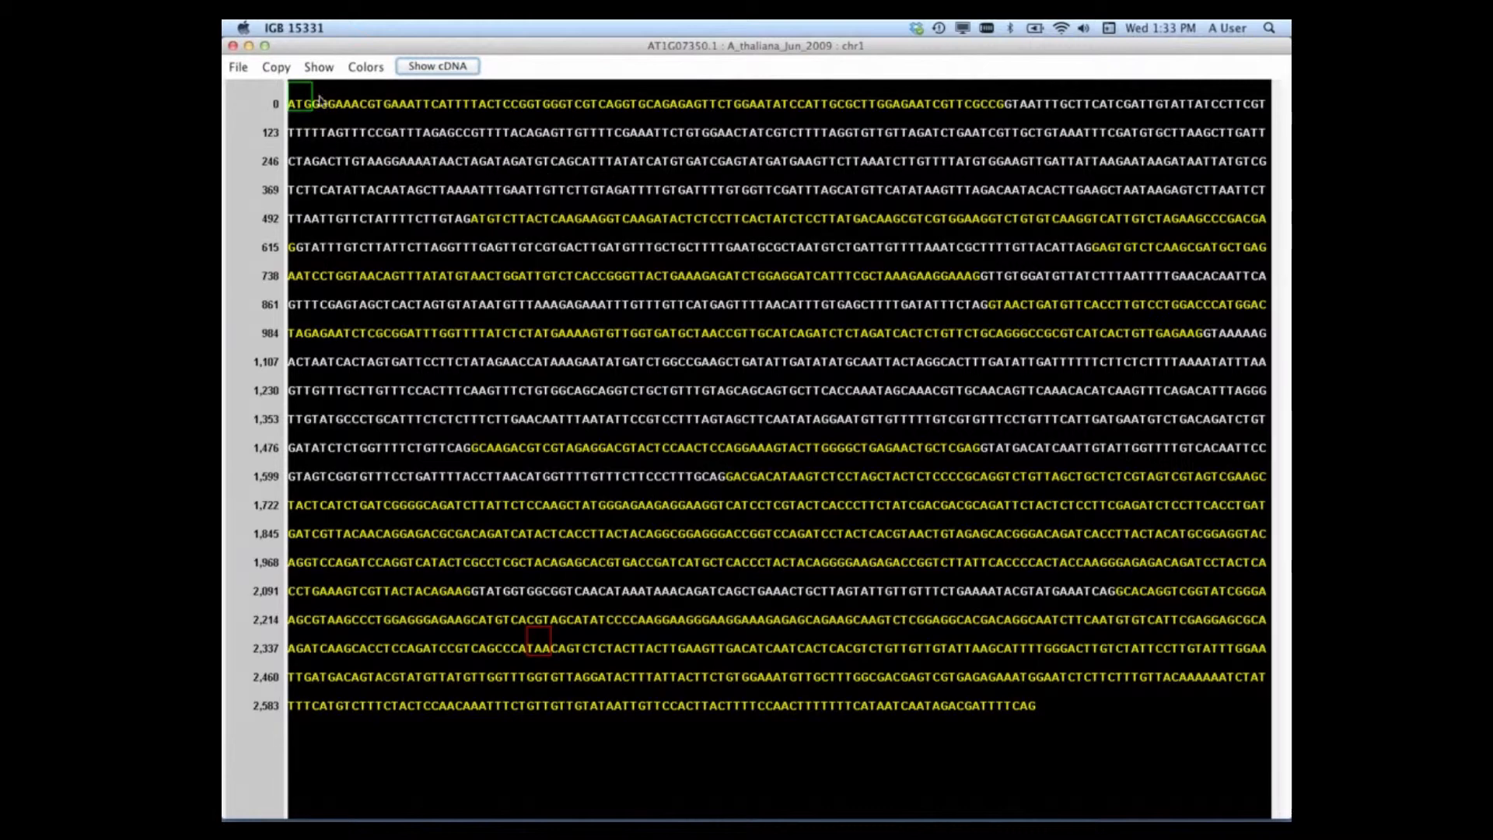
Step: Set the Sequence Viewer colors to blue on white and show the cDNA of AT1G07350.1 instead of the genomic sequence
{"action": "left_click", "coordinate": [362, 68]}
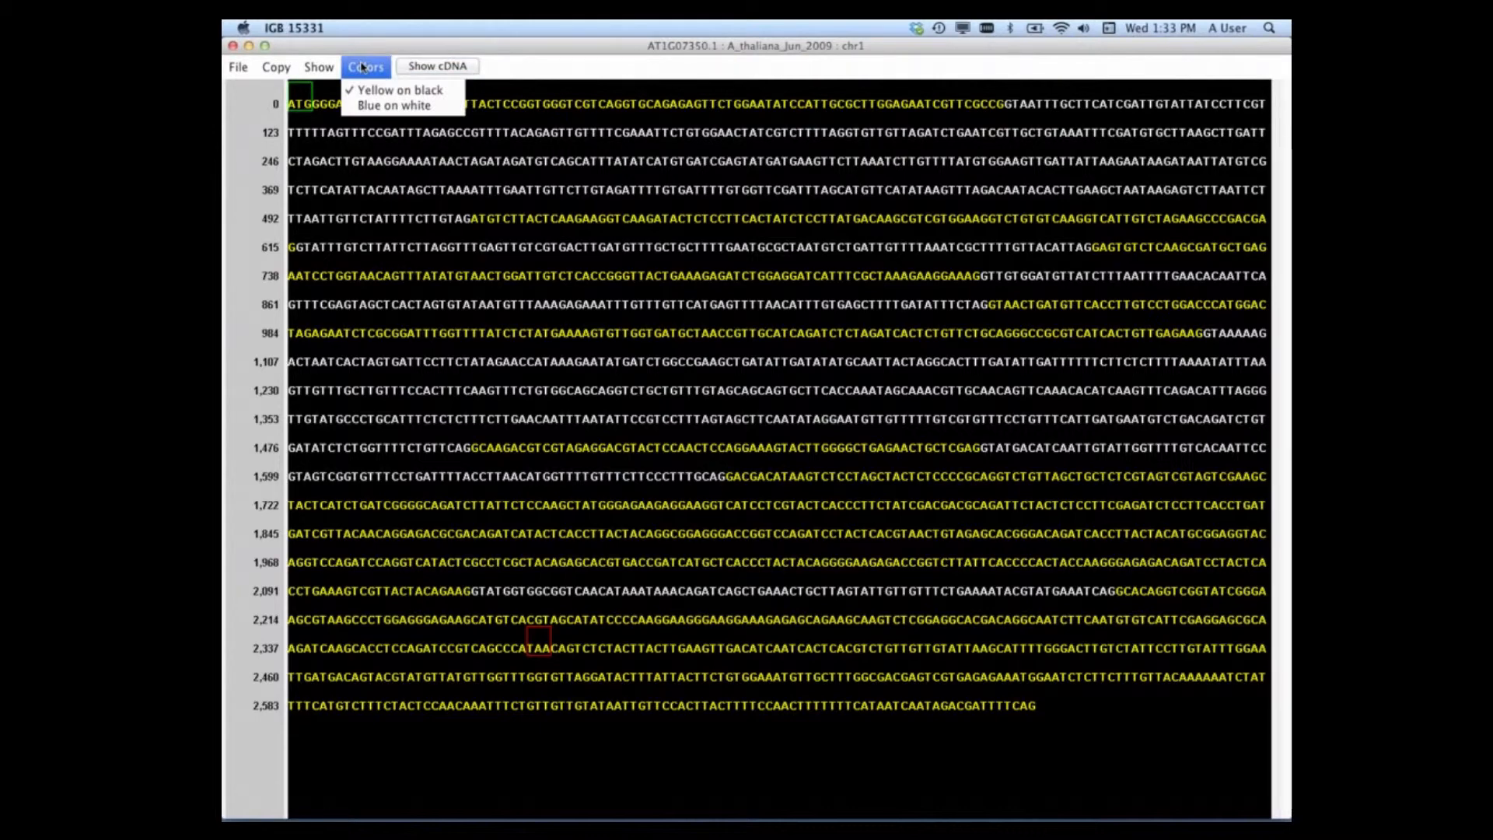
{"action": "left_click", "coordinate": [371, 111]}
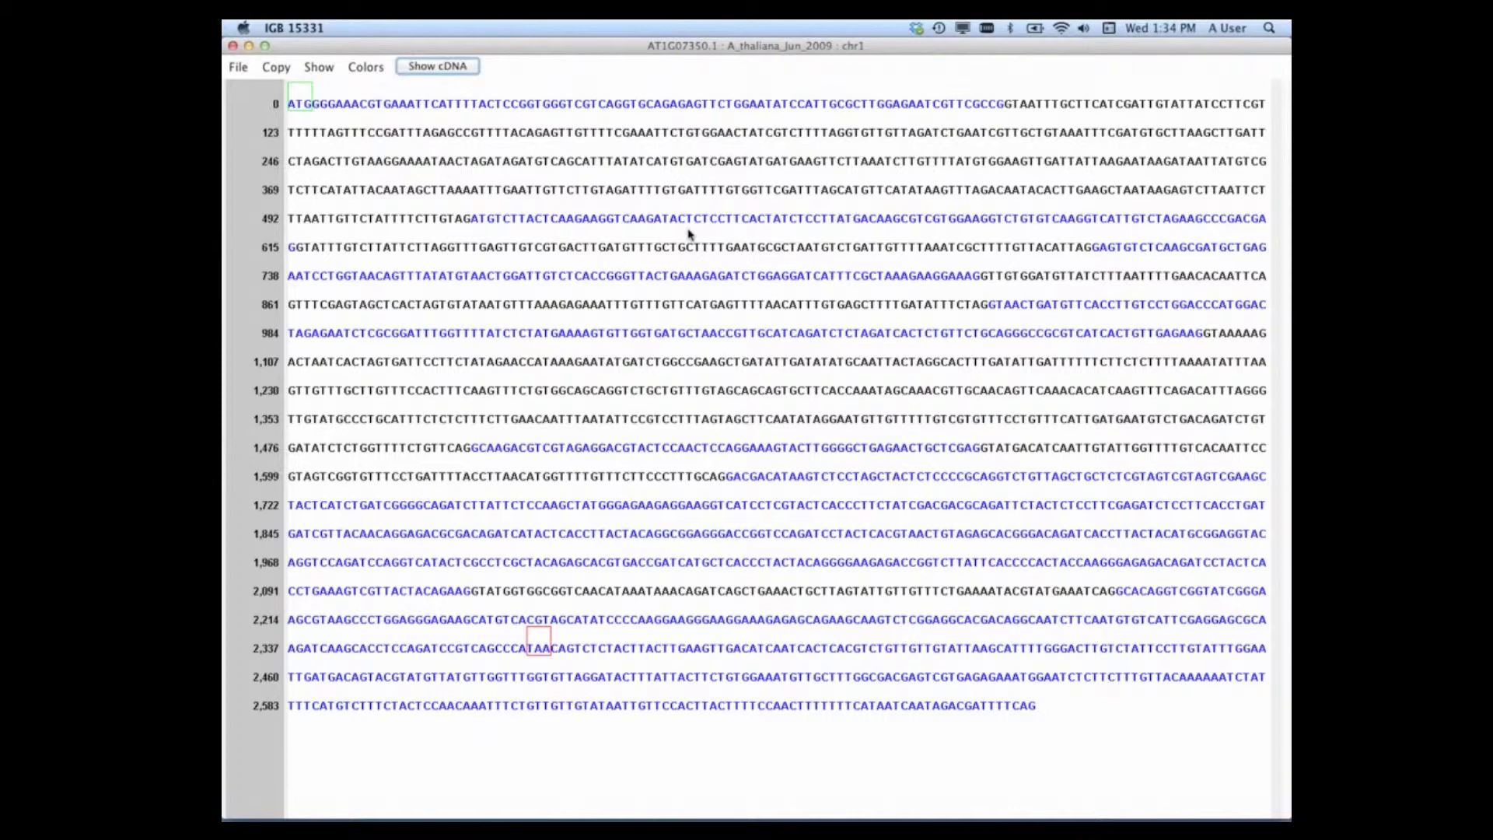
{"action": "left_click", "coordinate": [430, 69]}
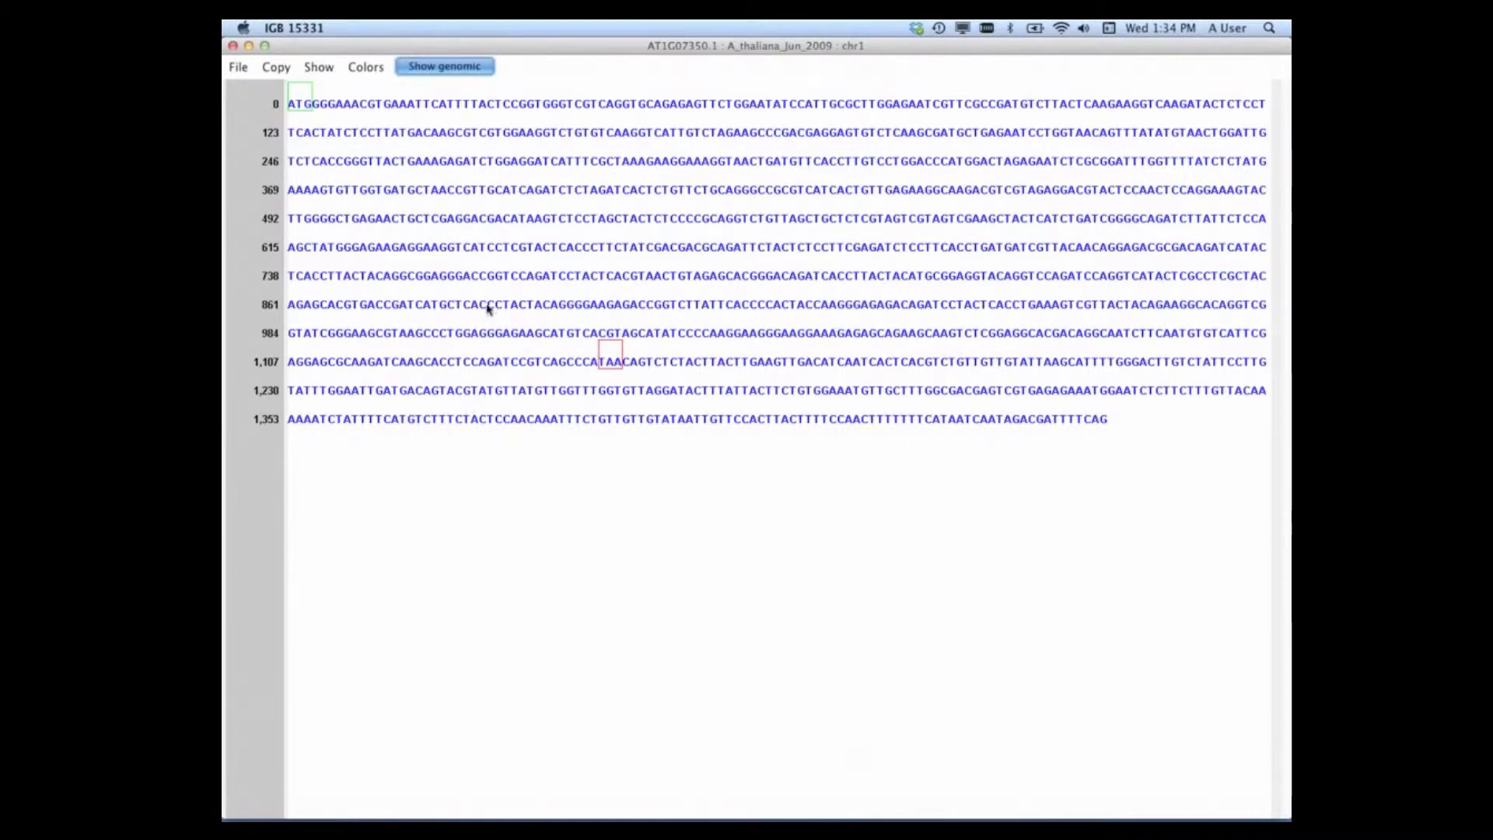
Step: Show all + translations with the cDNA sequence, and hide the +2 translation
{"action": "left_click", "coordinate": [328, 71]}
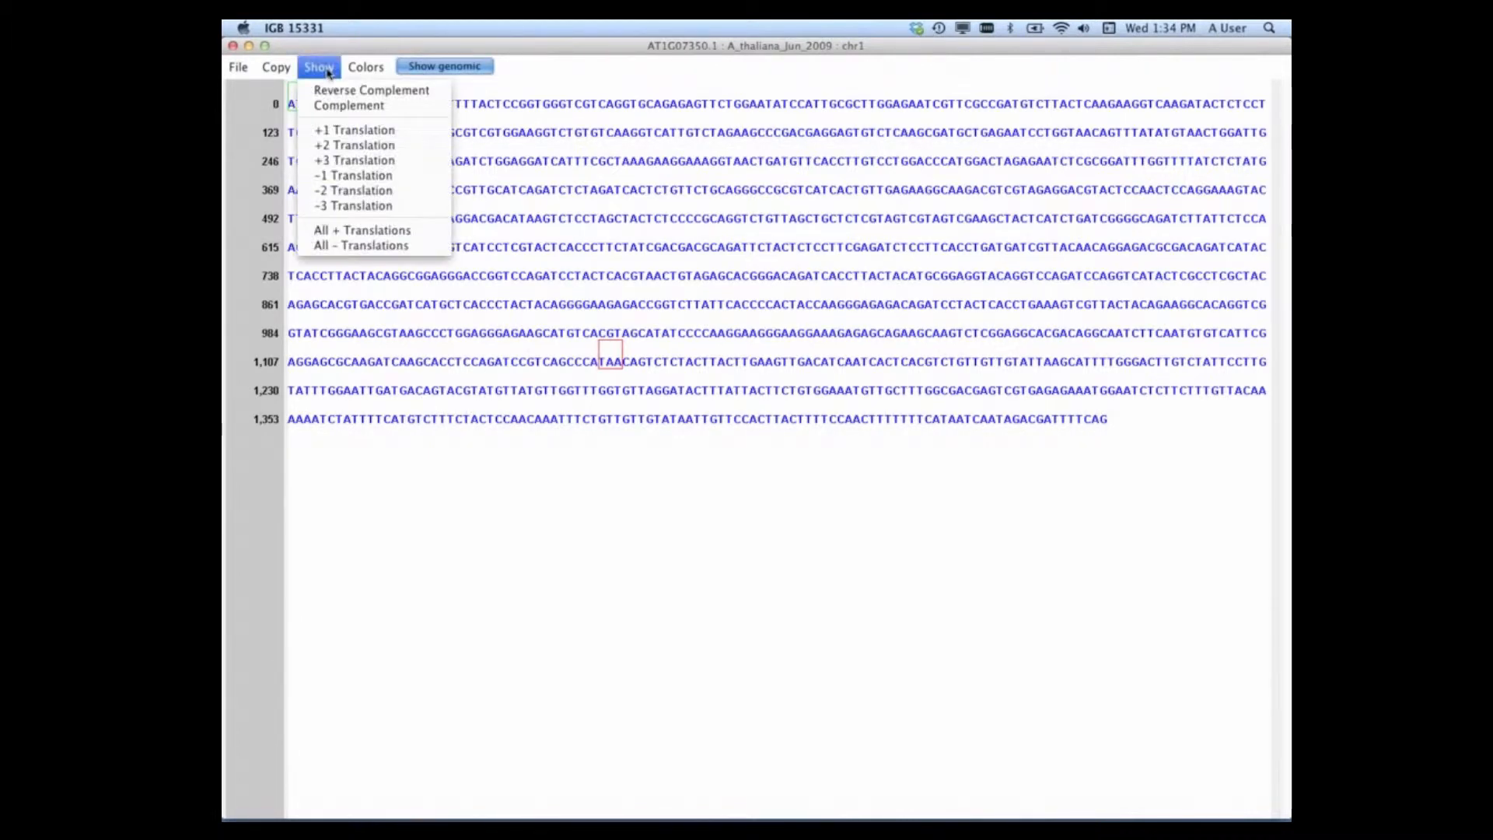
{"action": "left_click", "coordinate": [328, 71]}
{"action": "left_click", "coordinate": [317, 70]}
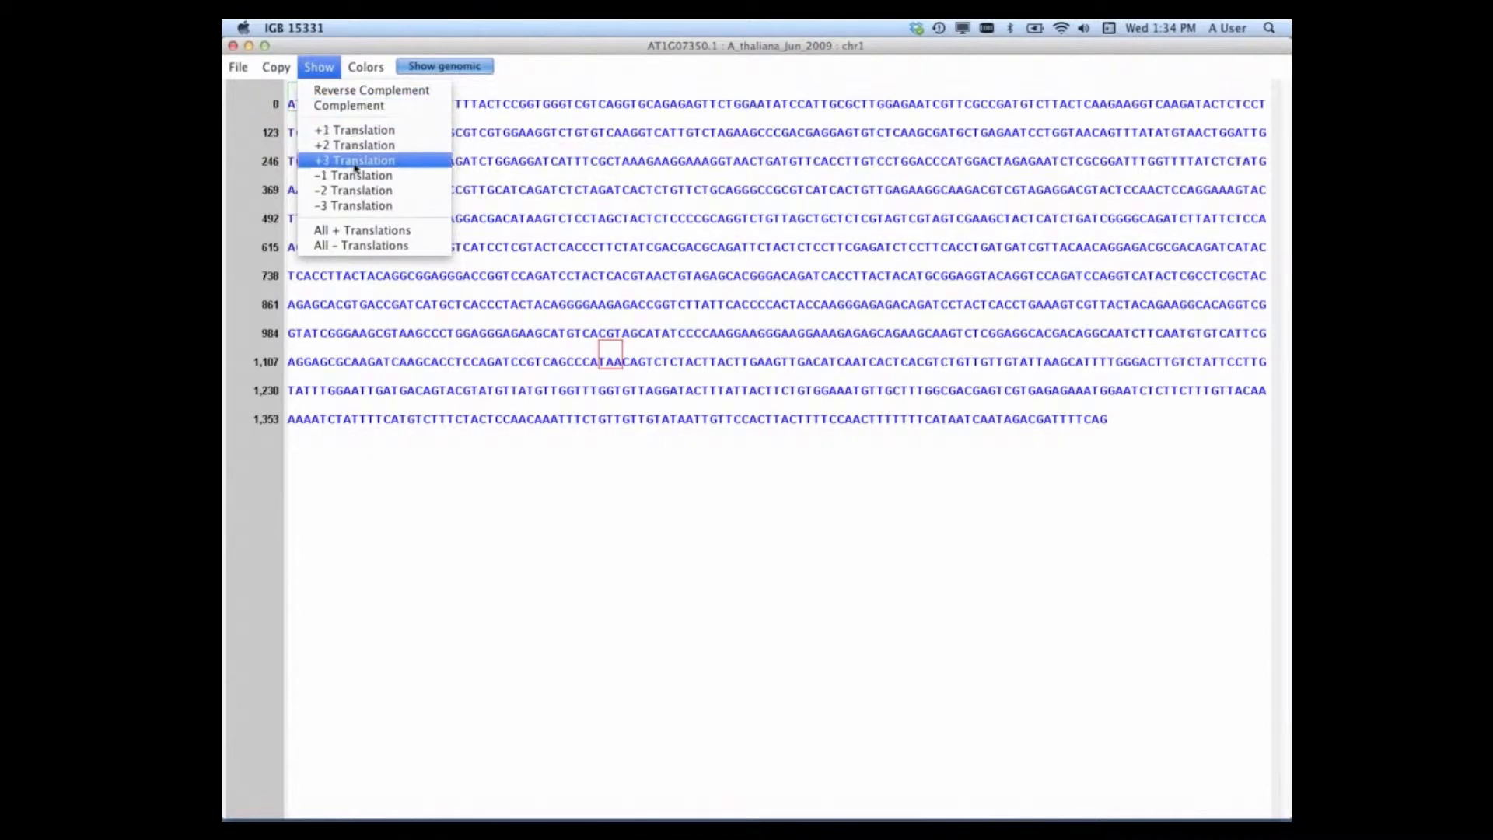
{"action": "left_click", "coordinate": [361, 231]}
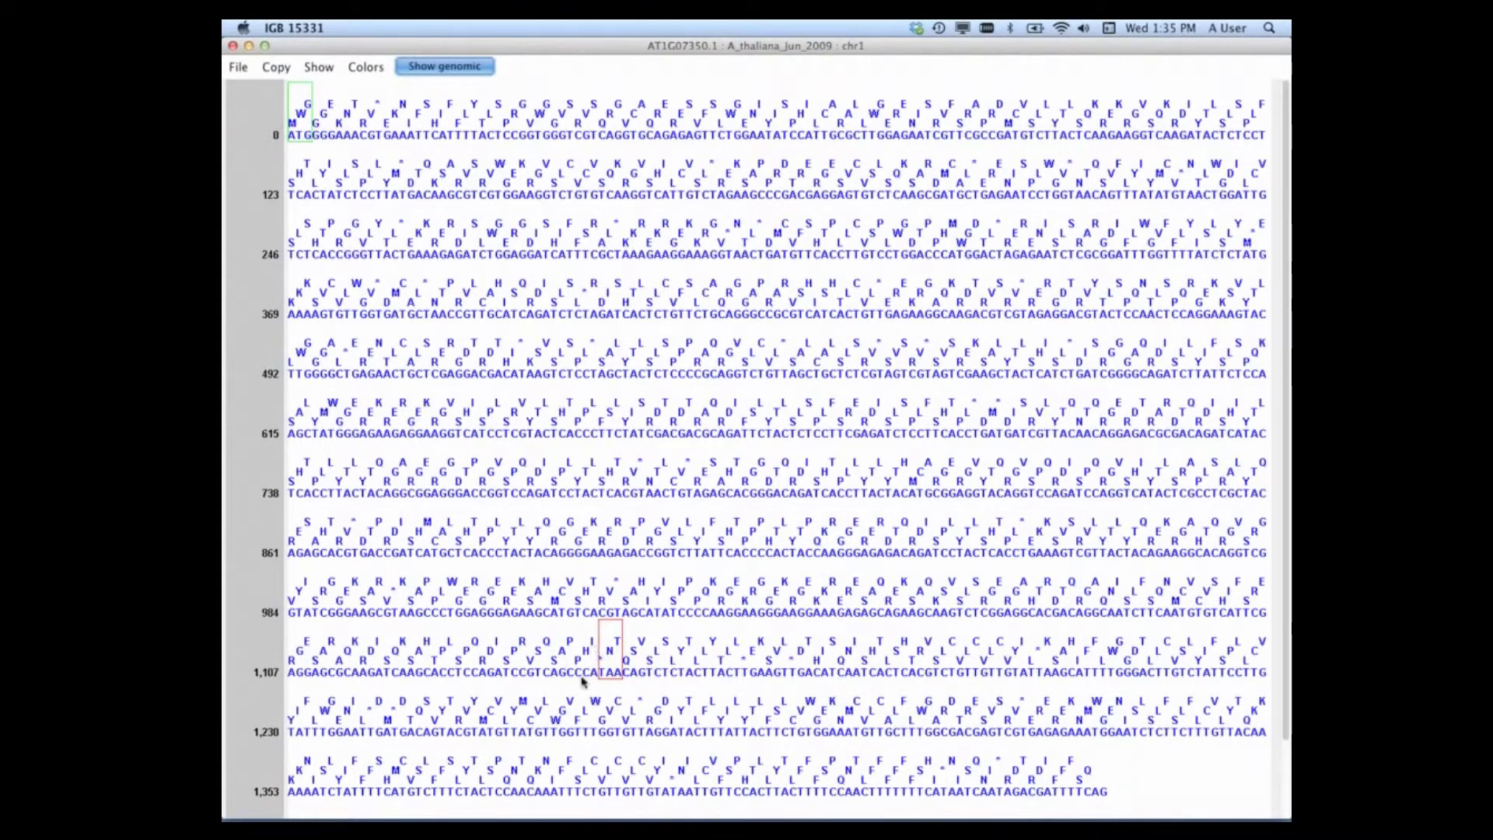
{"action": "left_click", "coordinate": [316, 68]}
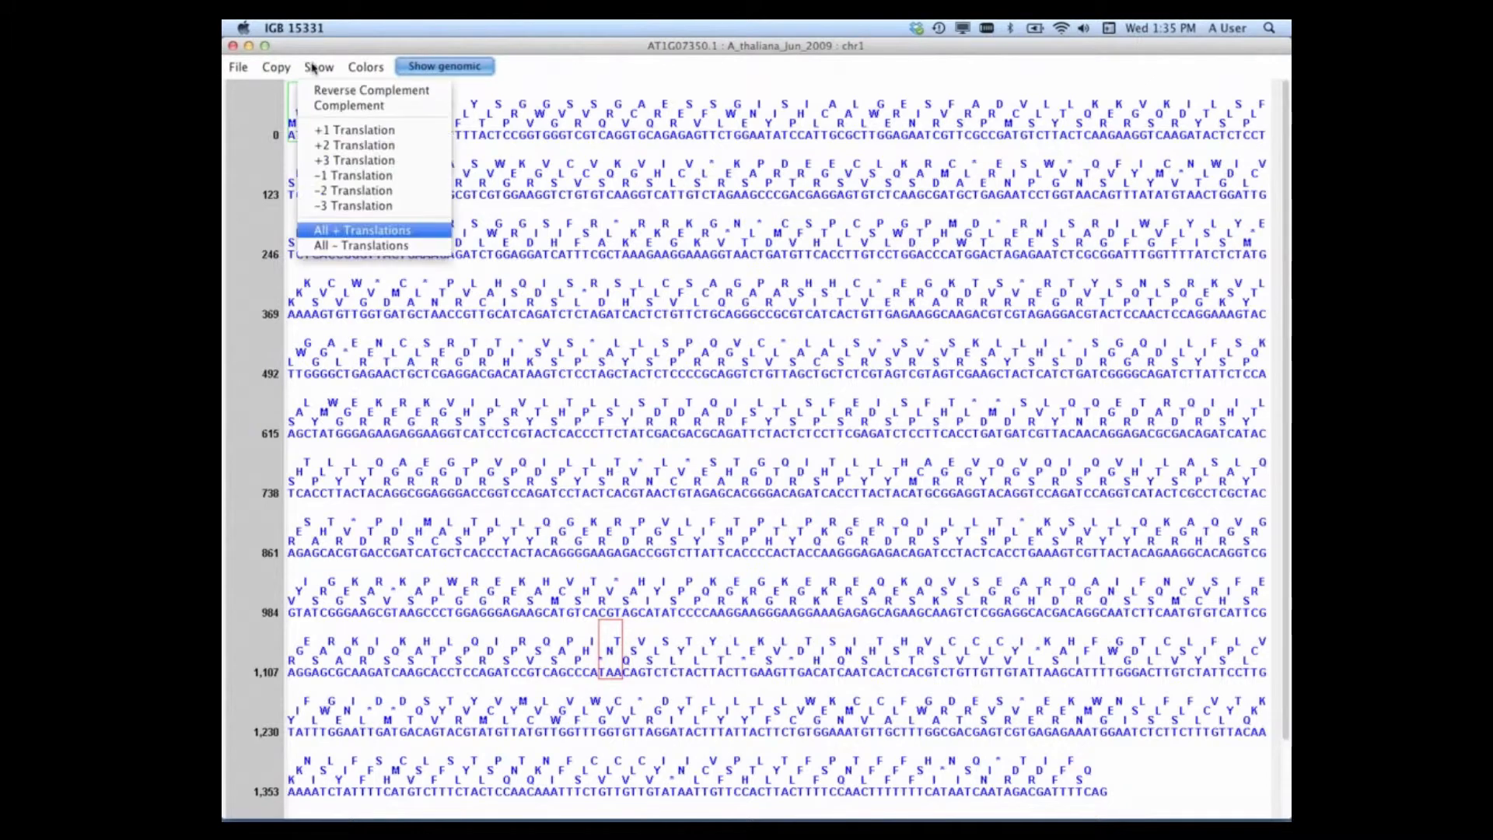
{"action": "left_click", "coordinate": [350, 146]}
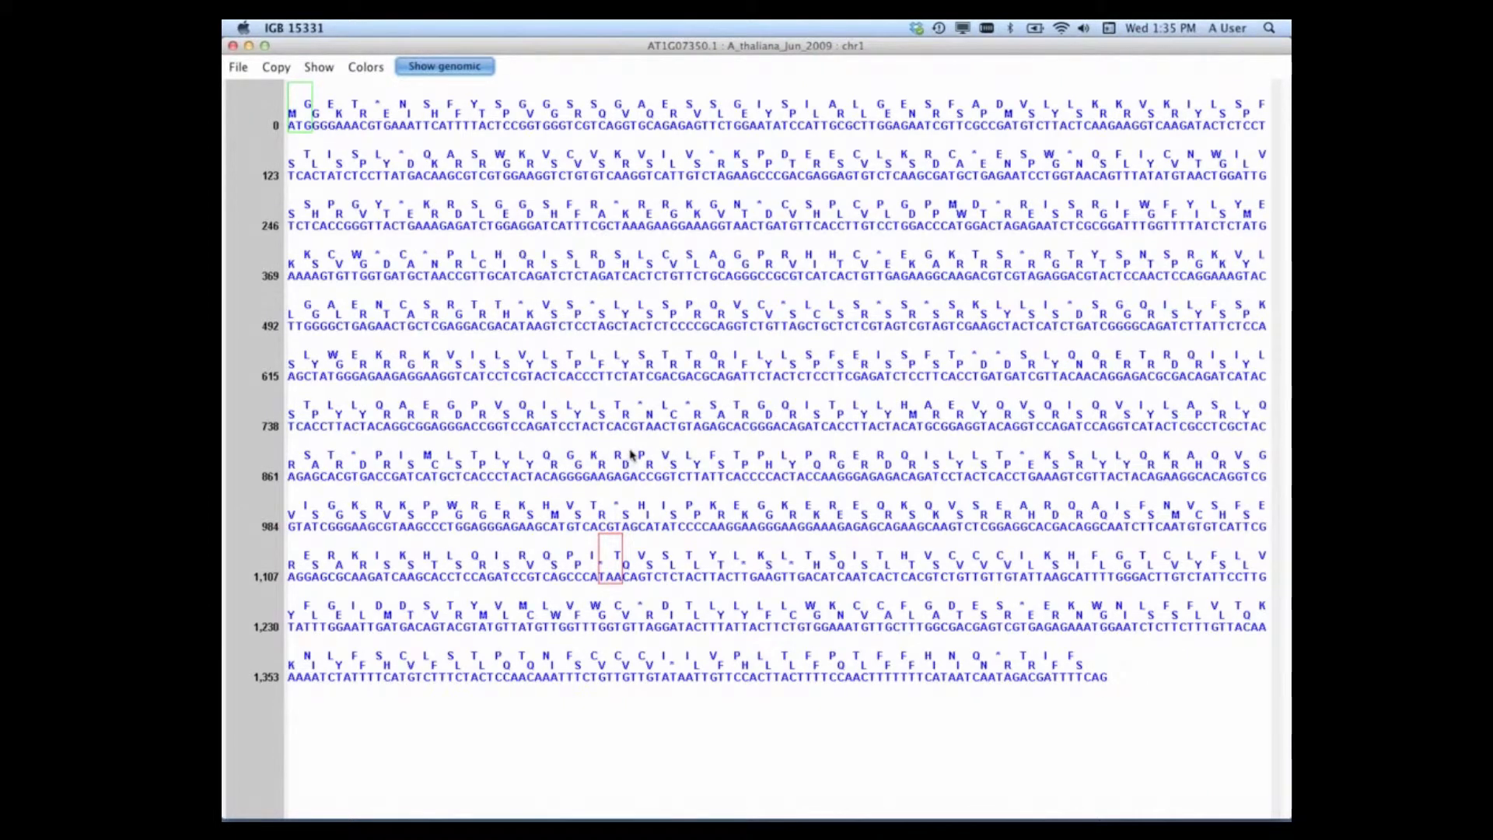
Step: Review the copy options of the Sequence Viewer and copy the annotated translation
{"action": "left_click", "coordinate": [275, 69]}
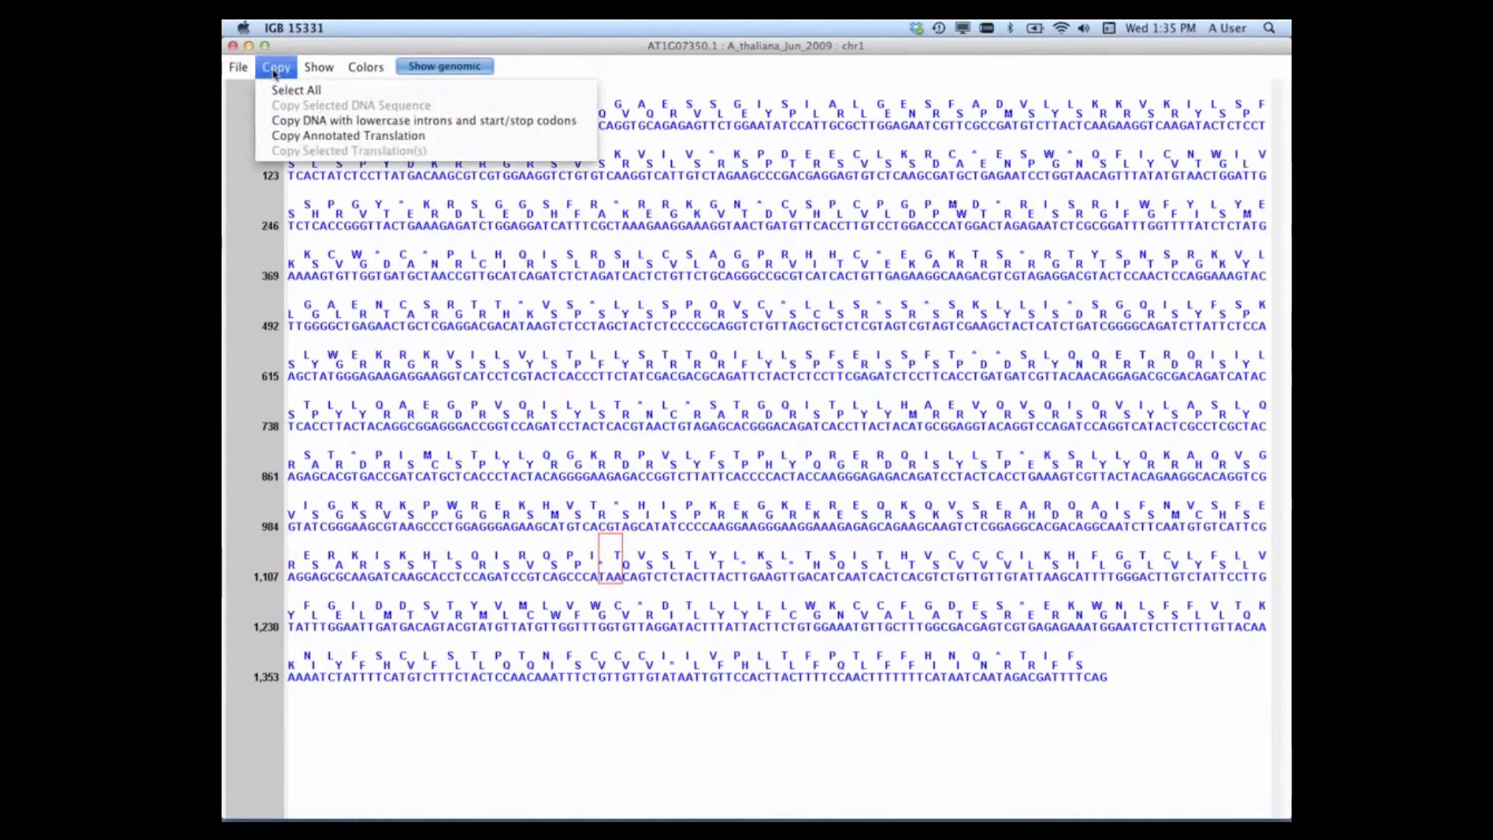
{"action": "left_click", "coordinate": [274, 70]}
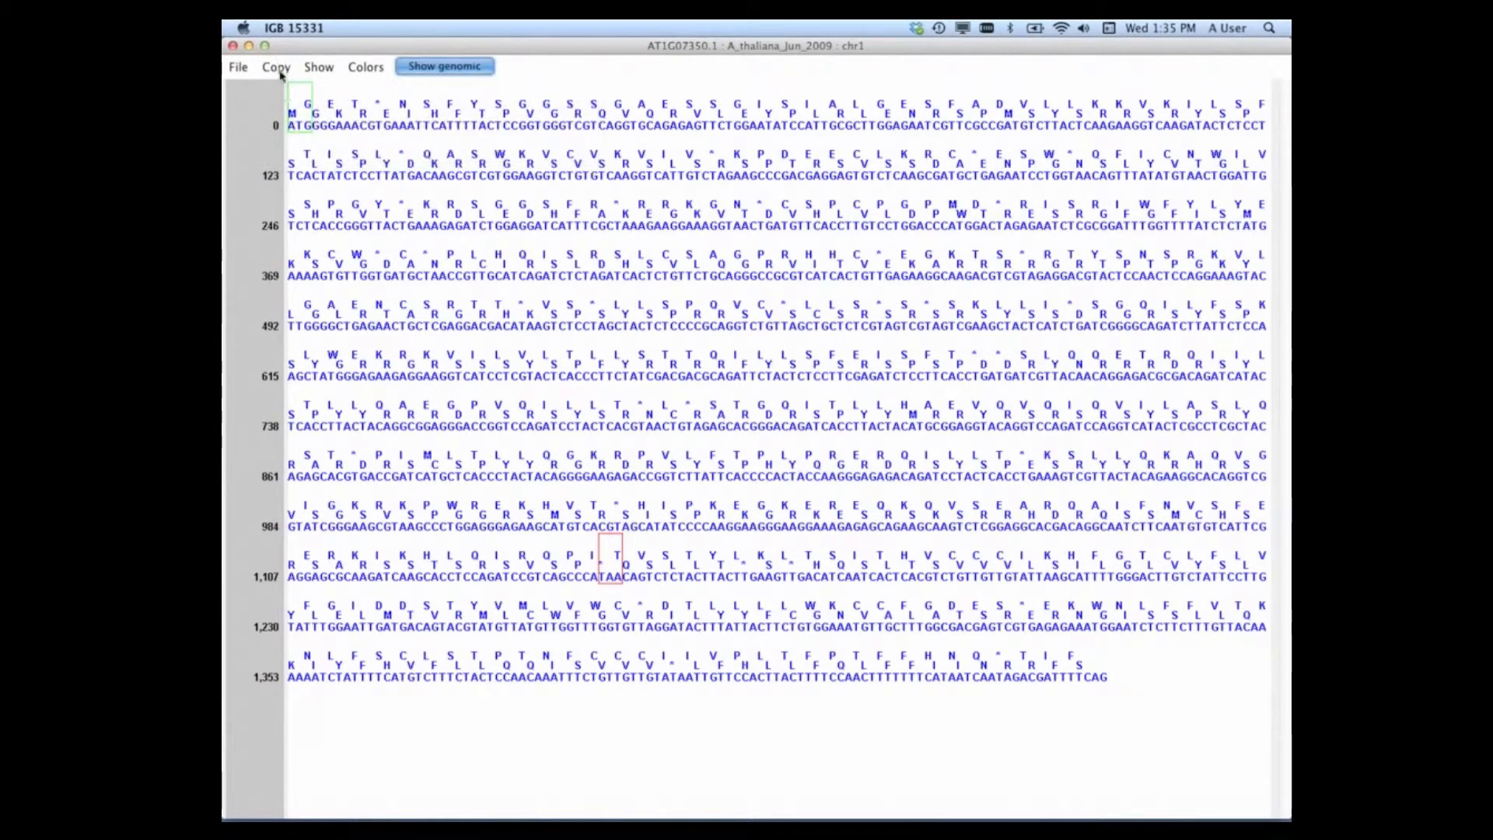
{"action": "left_click", "coordinate": [274, 70]}
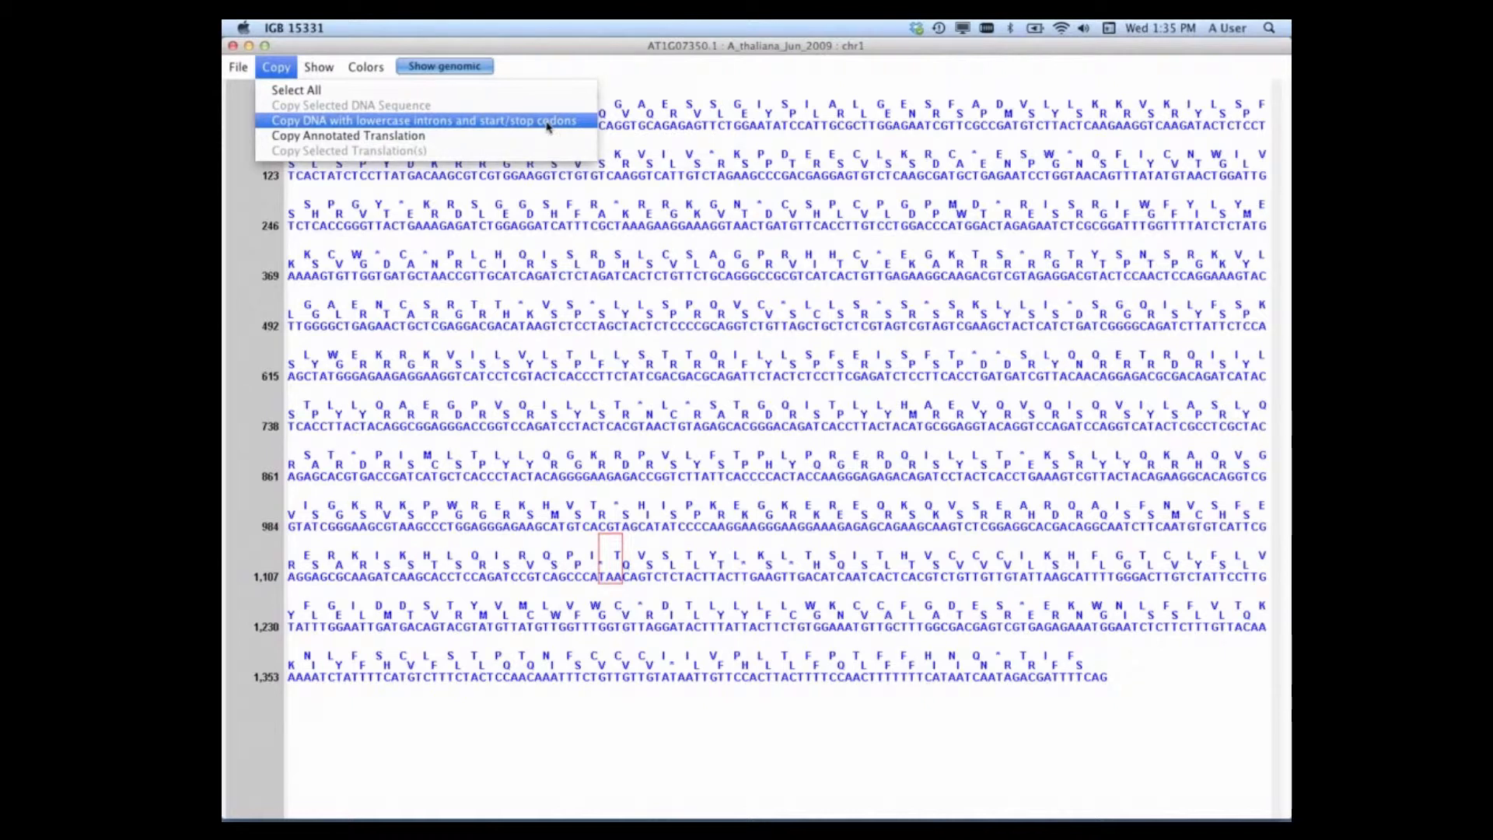
{"action": "left_click", "coordinate": [347, 137]}
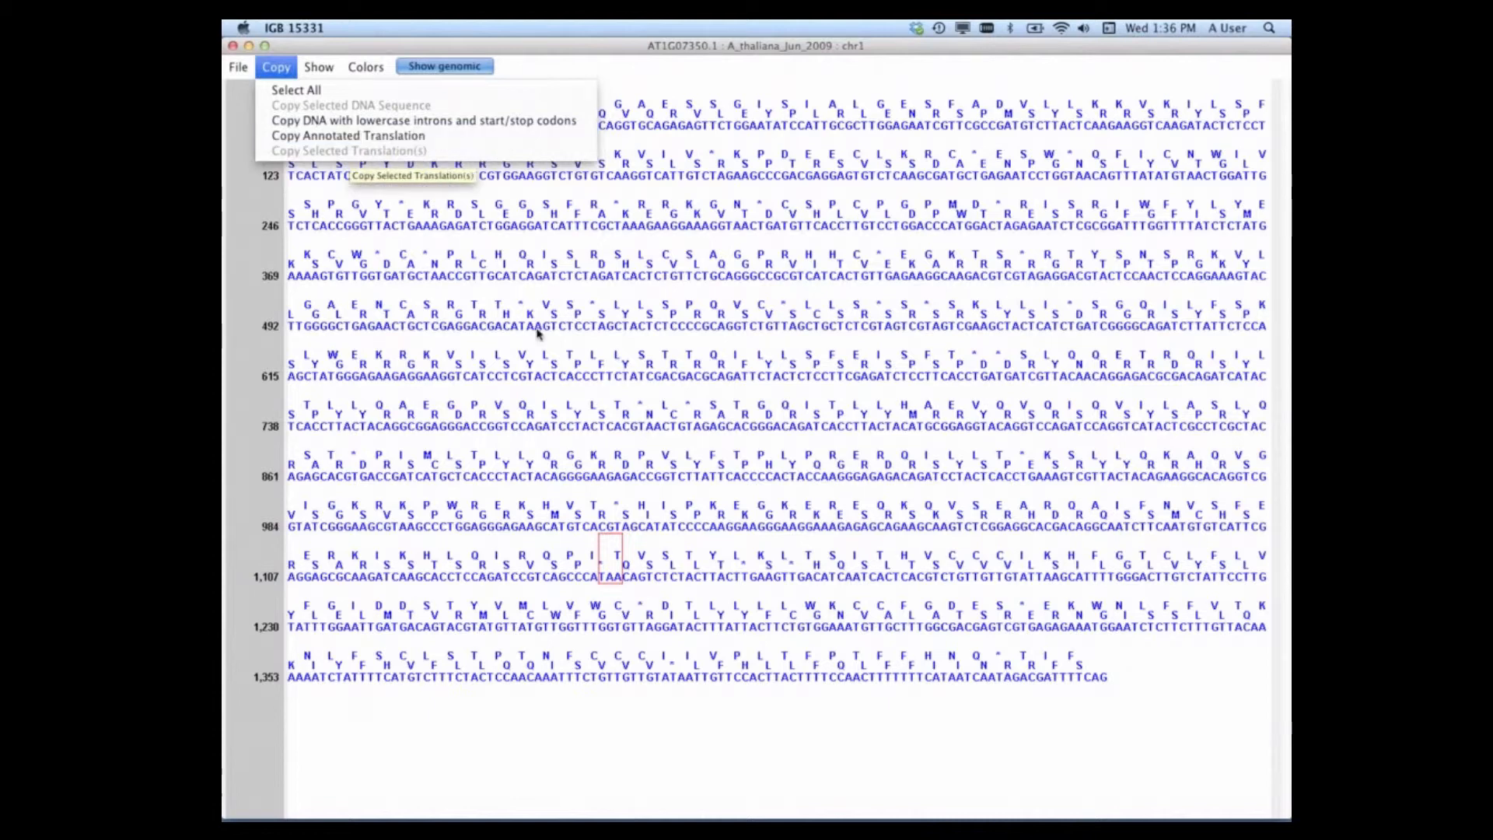
Step: Remove the + translations from the cDNA sequence and show all − translations instead
{"action": "left_click", "coordinate": [326, 70]}
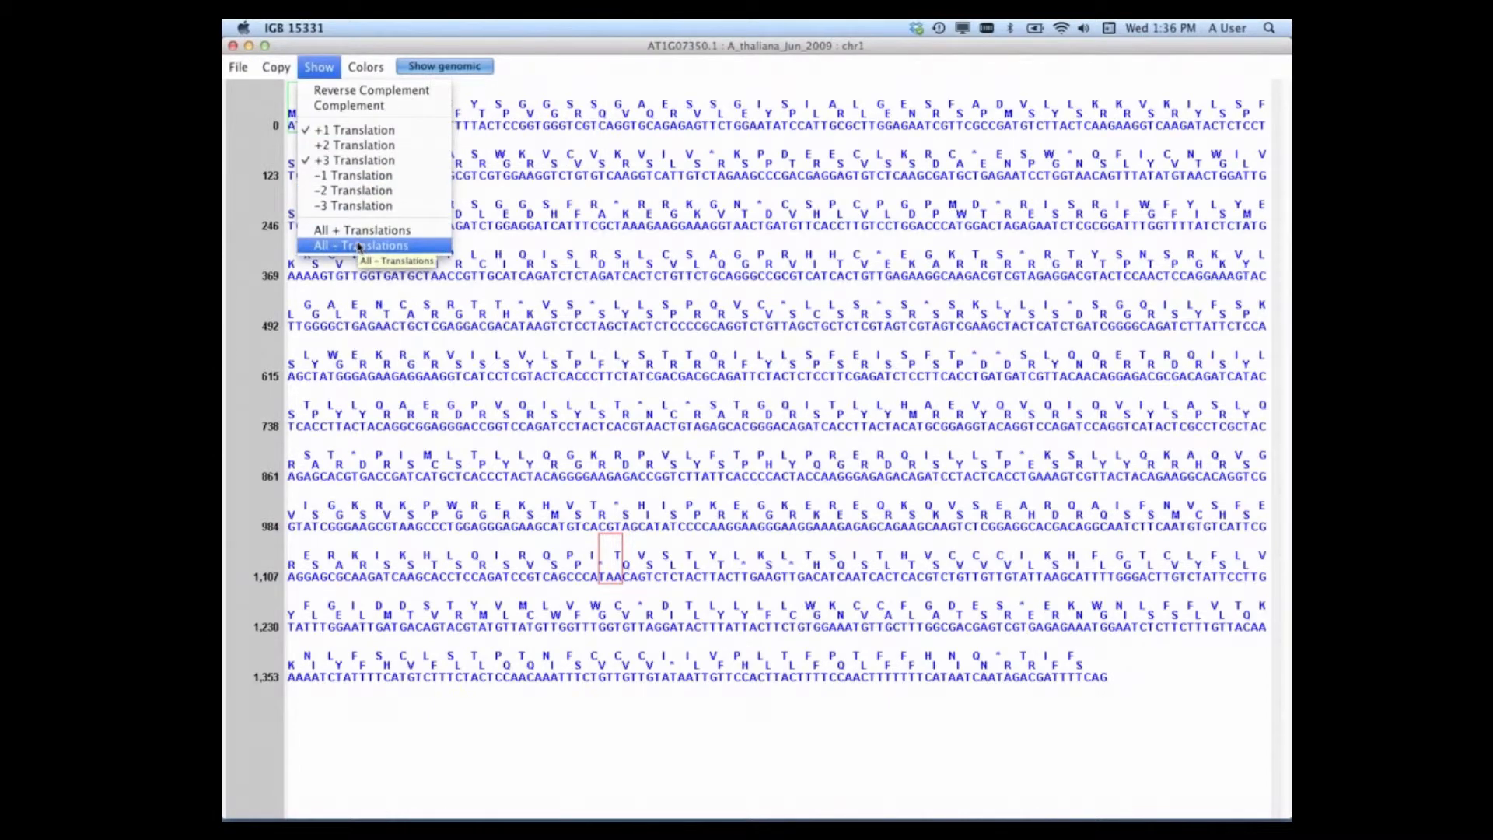
{"action": "left_click", "coordinate": [362, 230]}
{"action": "left_click", "coordinate": [336, 68]}
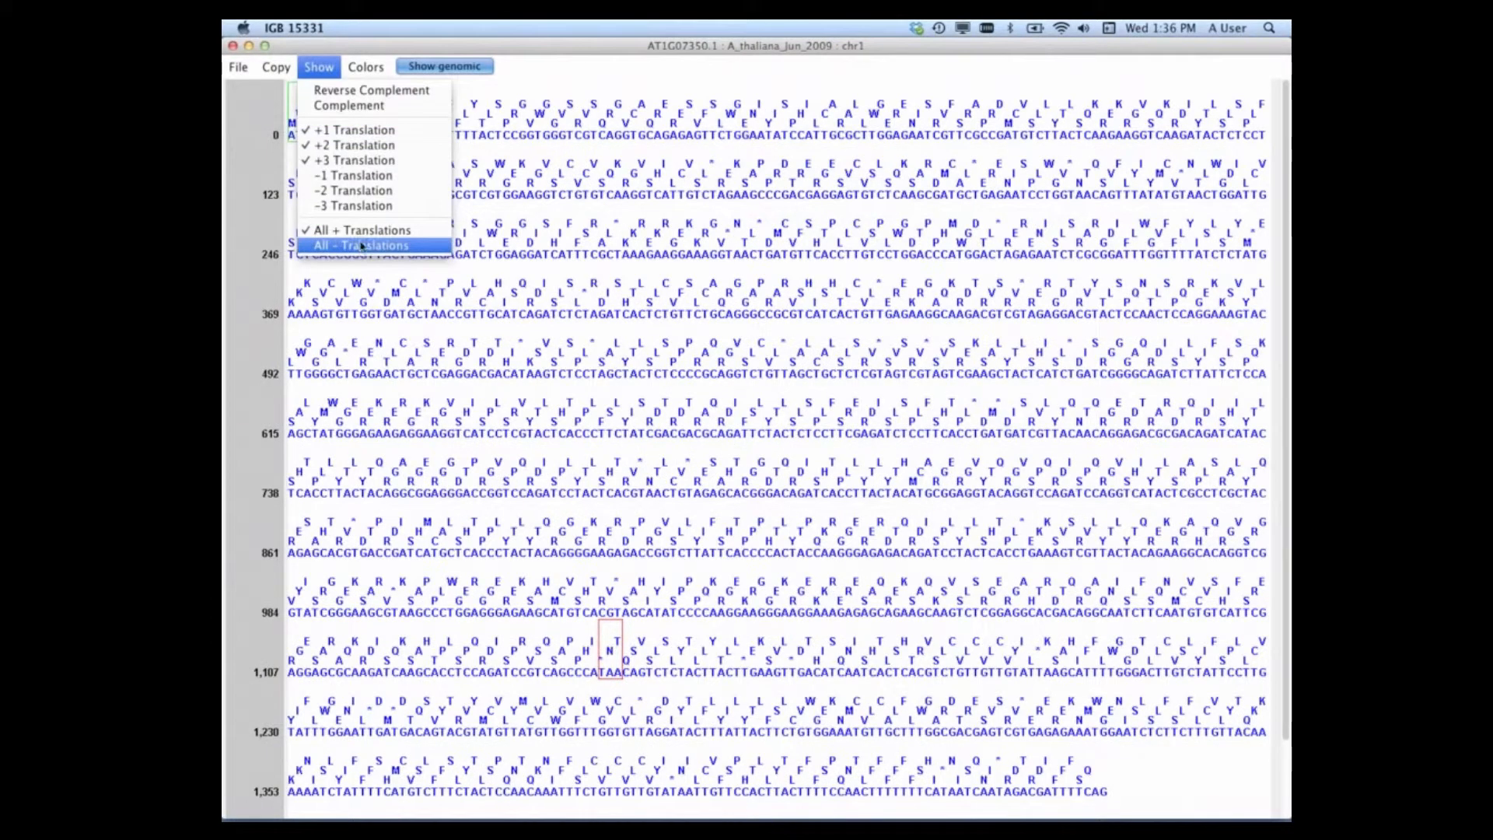
{"action": "left_click", "coordinate": [362, 246]}
{"action": "left_click", "coordinate": [320, 68]}
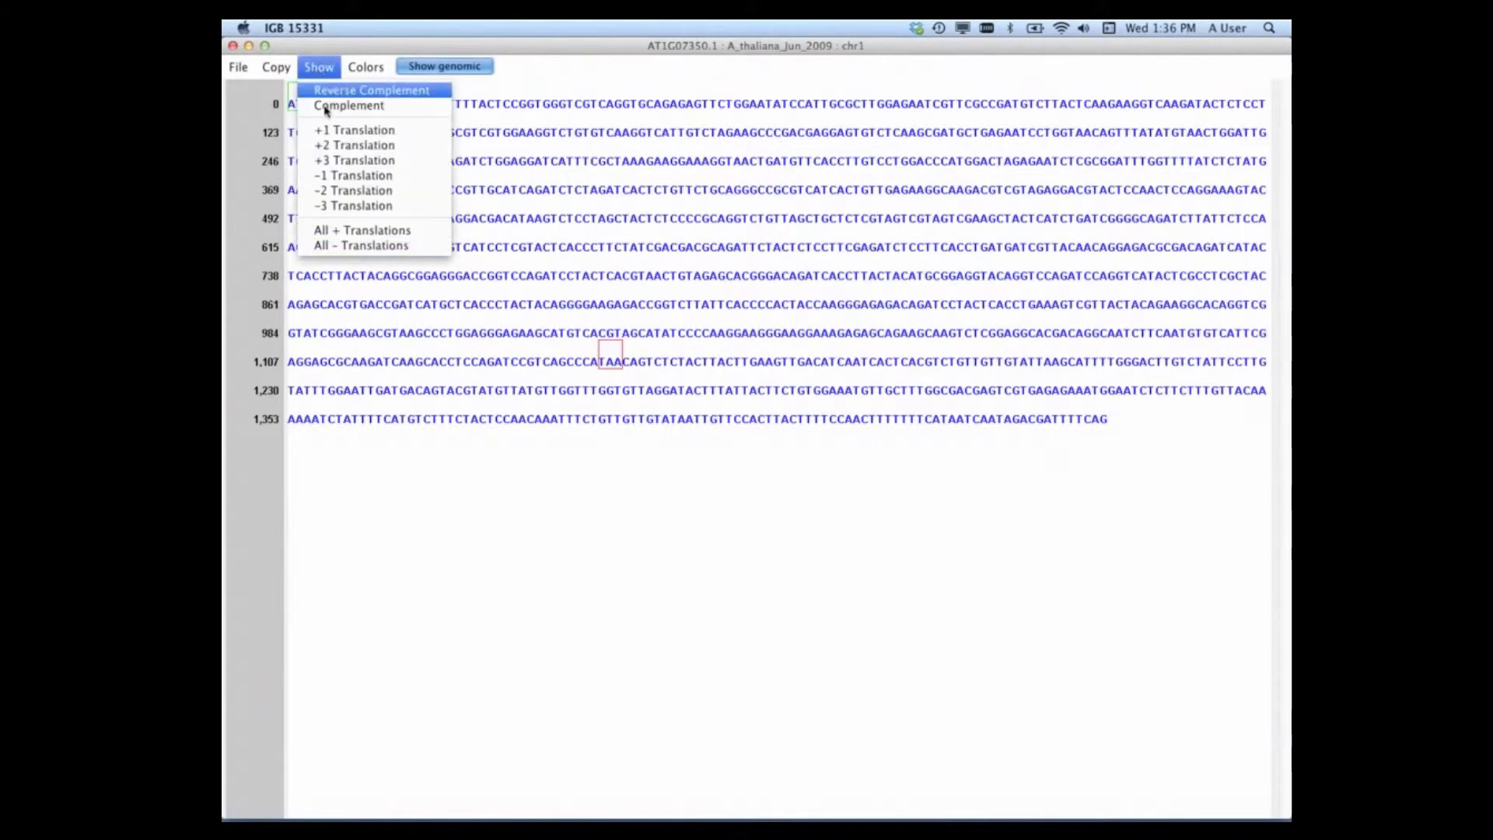
{"action": "left_click", "coordinate": [349, 245]}
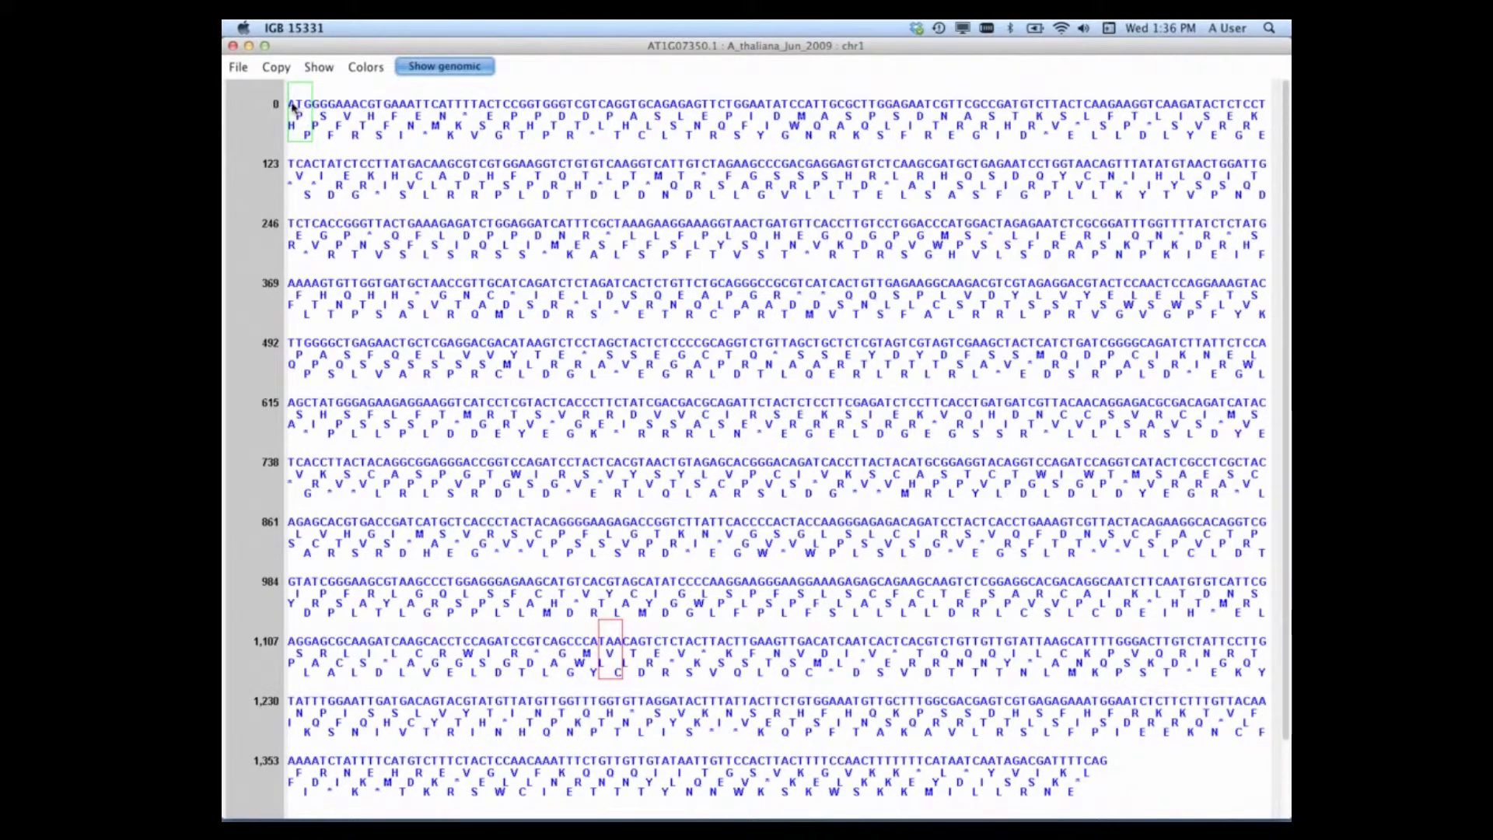
Step: Select the cDNA from the ATG start codon through the TAA stop codon and copy the selected translations
{"action": "left_click_drag", "start_coordinate": [292, 106], "coordinate": [622, 667]}
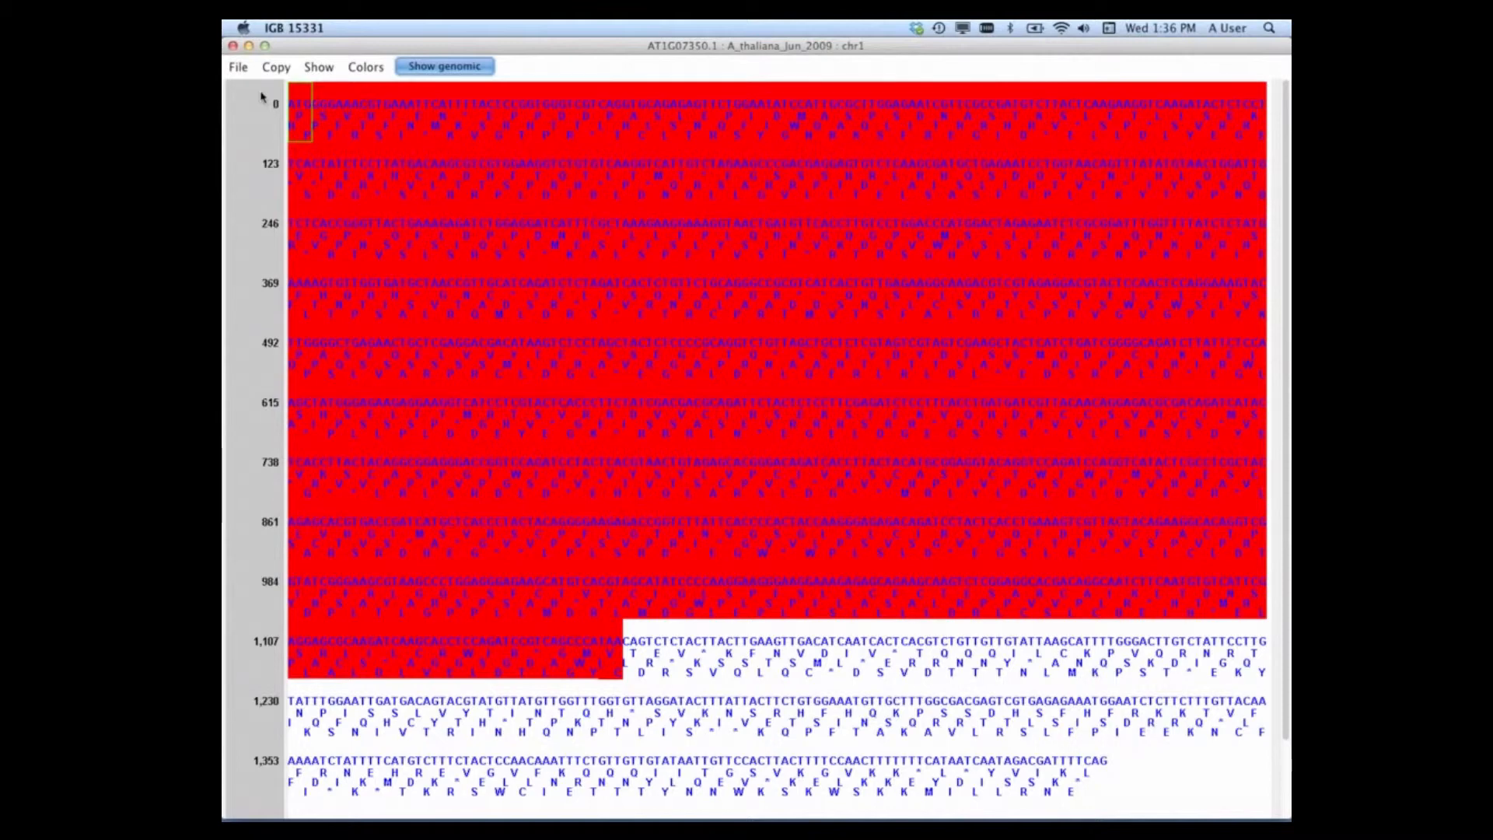
{"action": "left_click", "coordinate": [276, 67]}
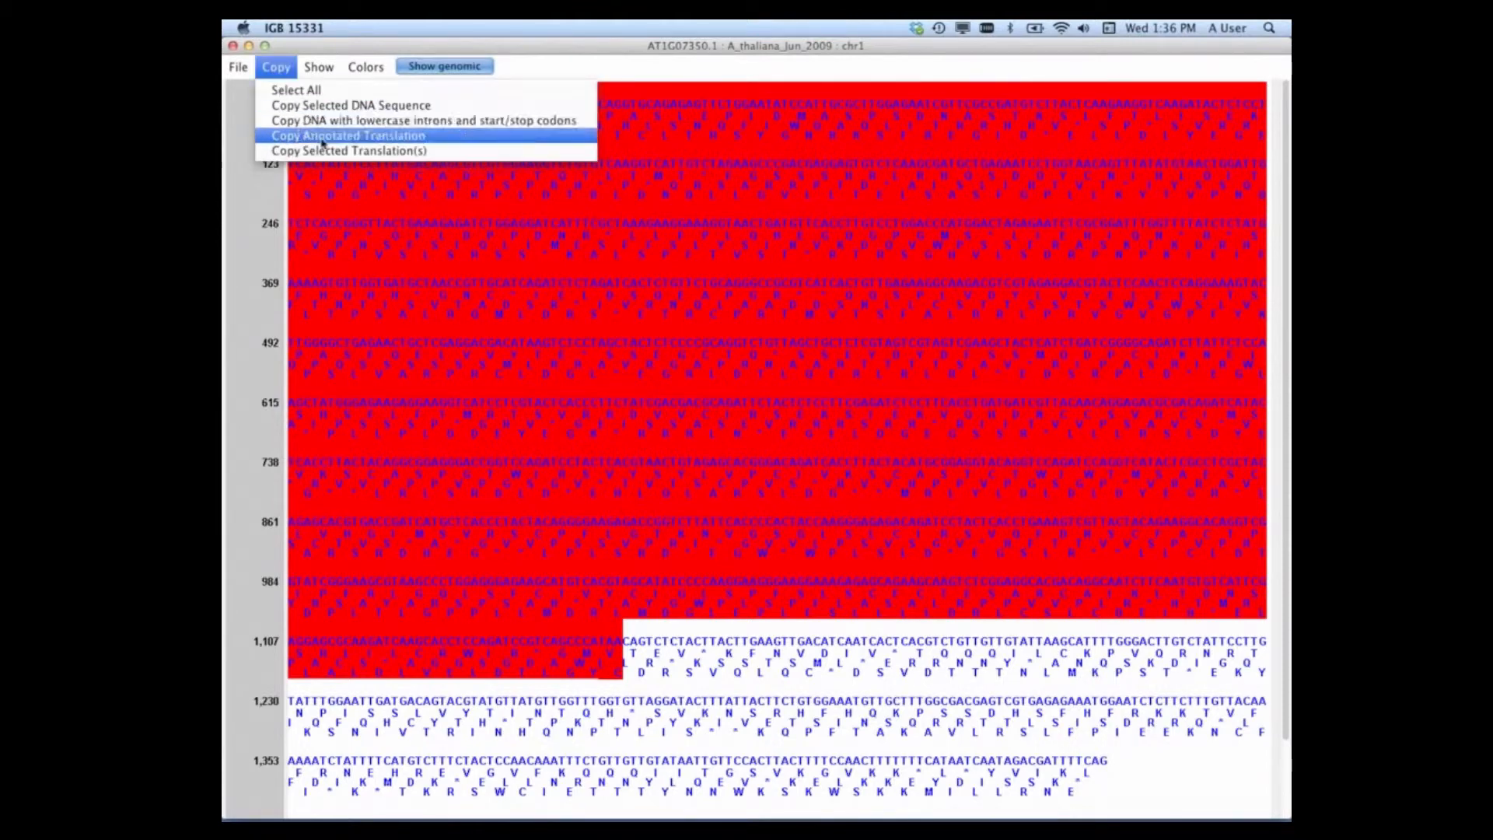
{"action": "left_click", "coordinate": [324, 151]}
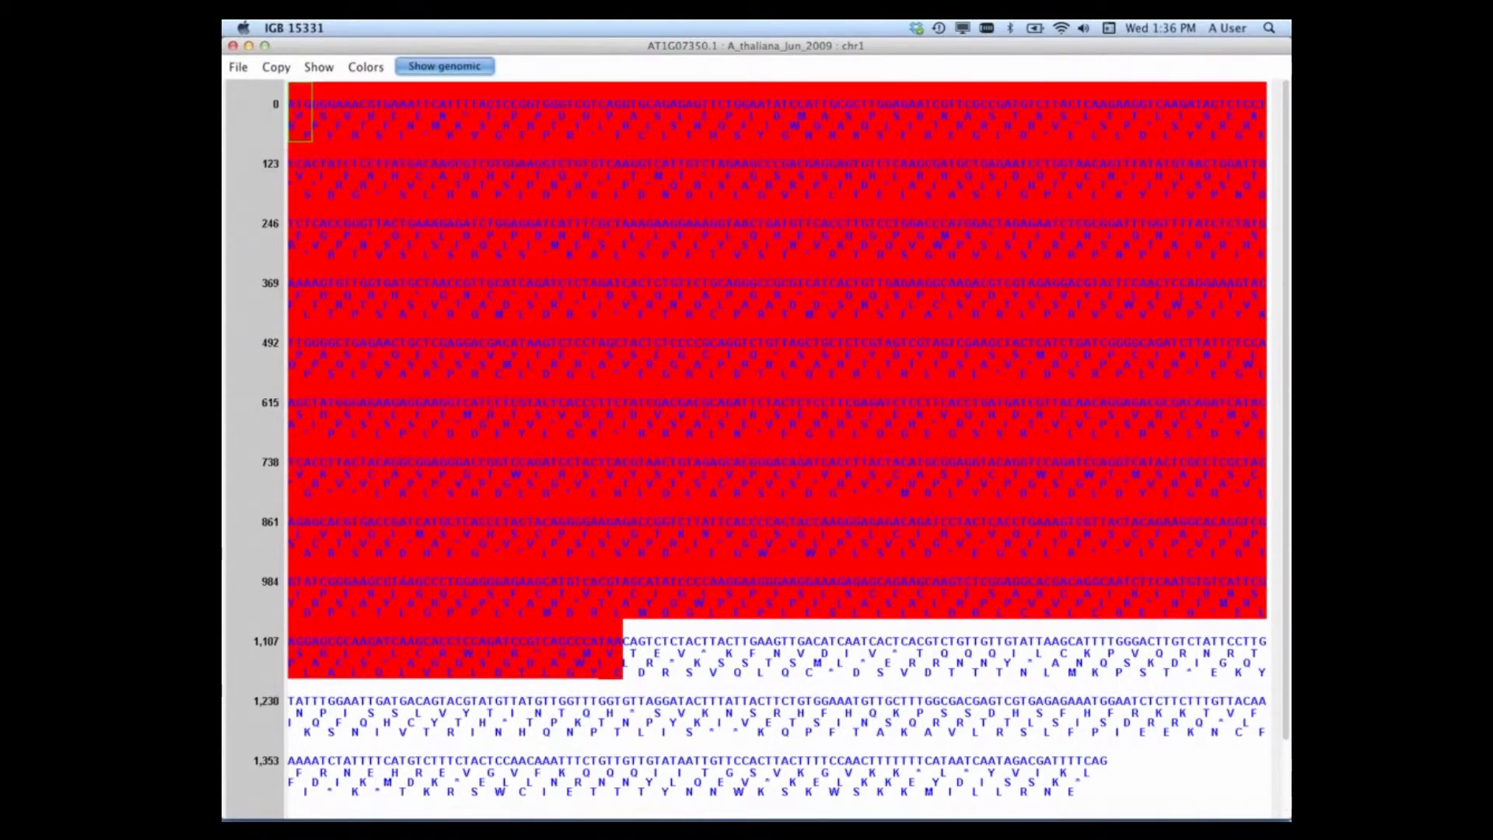
Step: Switch to TextEdit, paste the copied translations into a new document, and minimize that document
{"action": "left_click", "coordinate": [894, 787]}
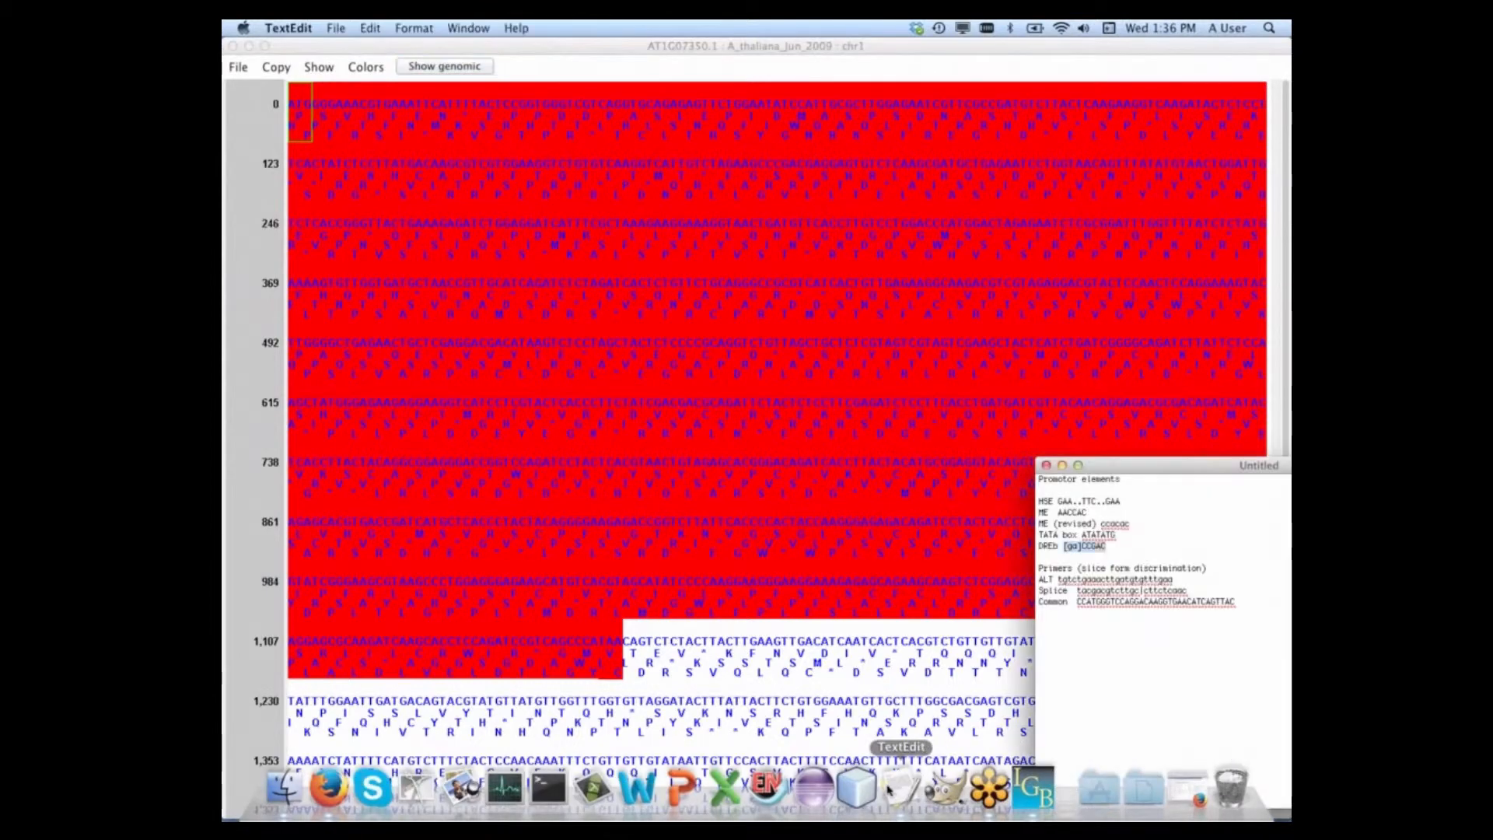
{"action": "key", "text": "super+n"}
{"action": "right_click", "coordinate": [695, 220]}
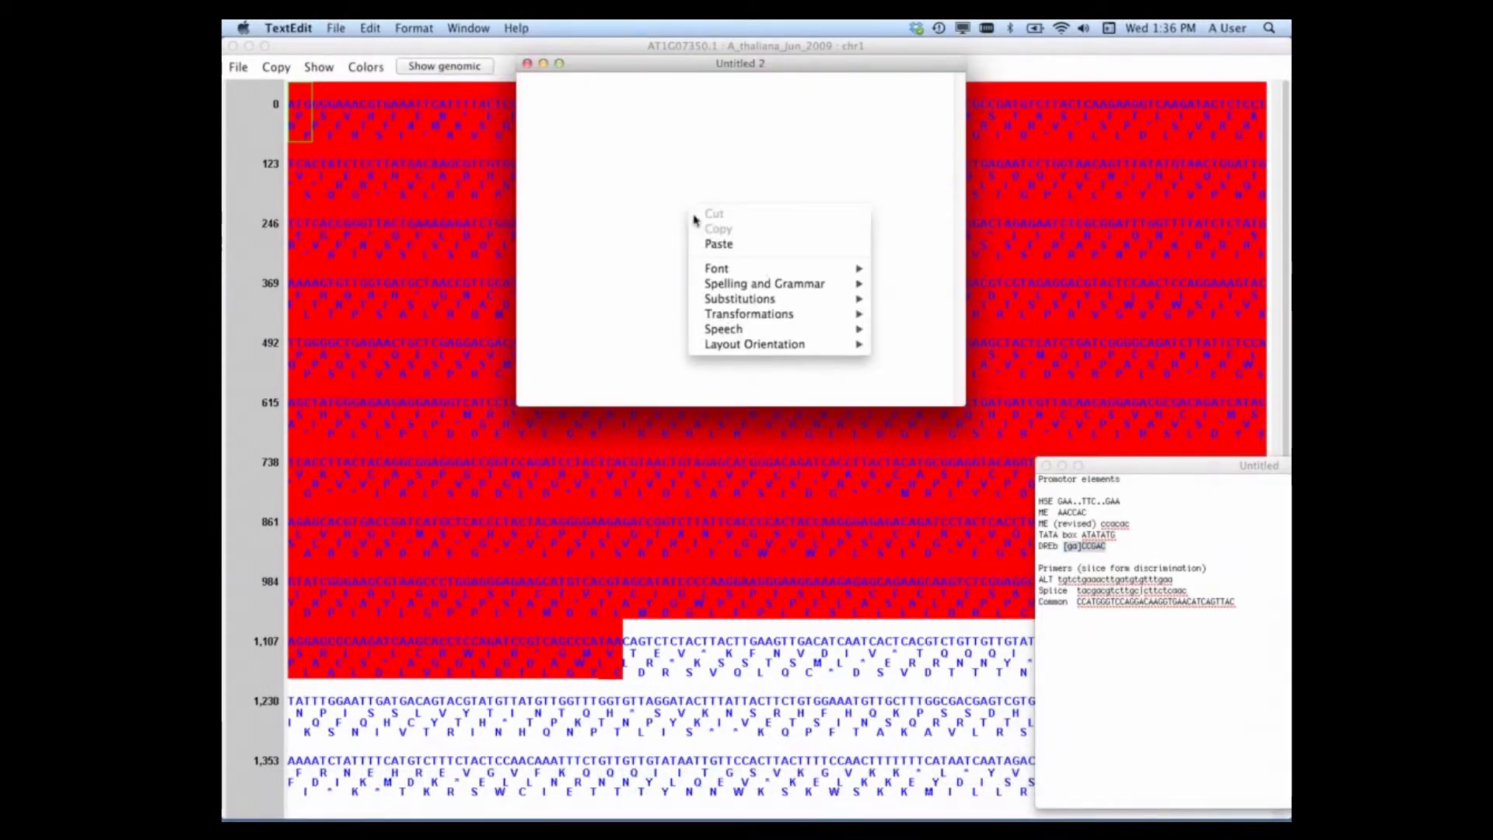
{"action": "left_click", "coordinate": [718, 244]}
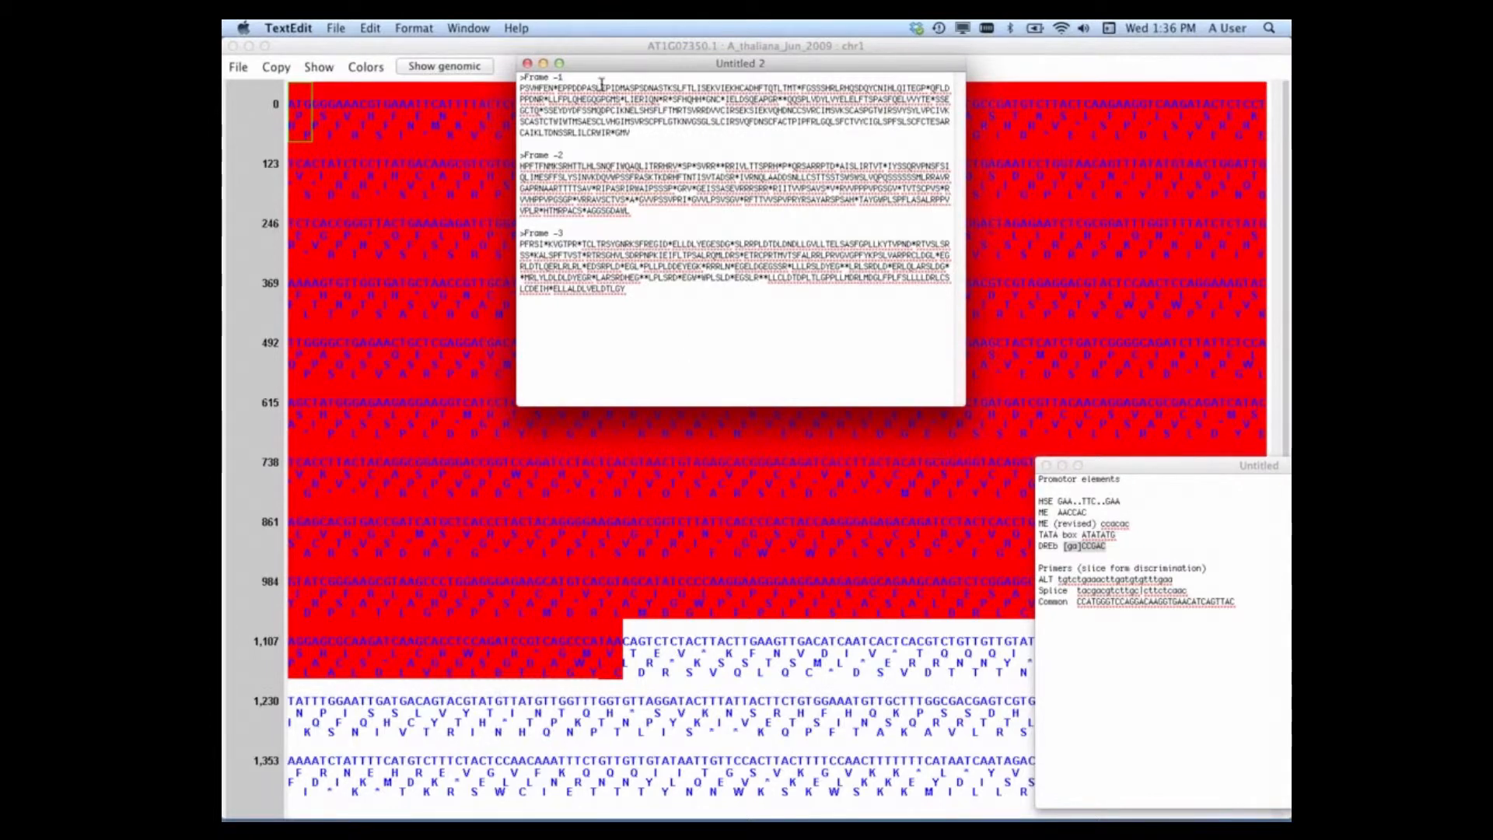
{"action": "left_click", "coordinate": [542, 64]}
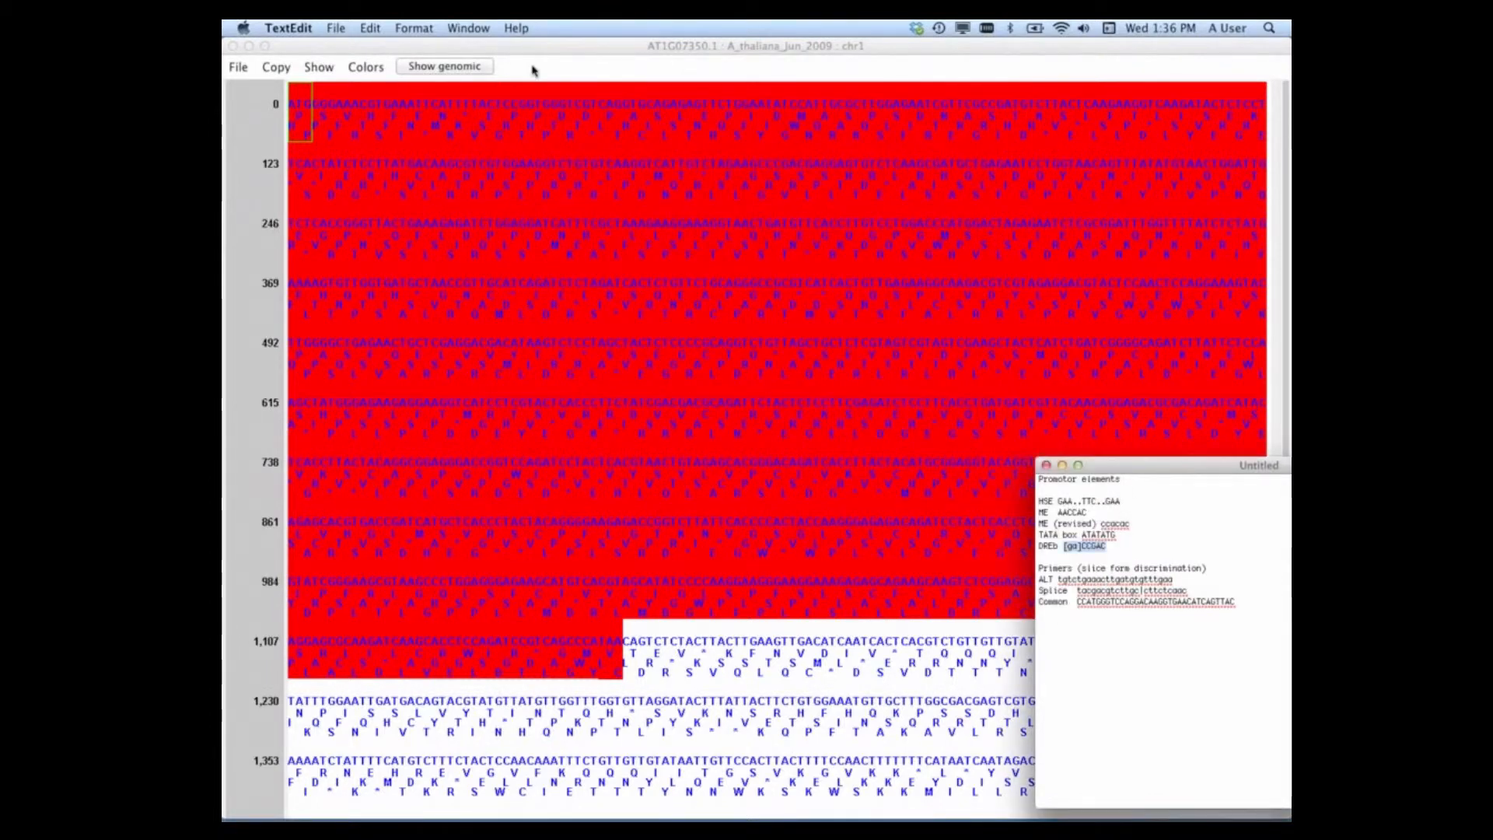
Step: Copy the selected DNA sequence from the Sequence Viewer and paste it below the translations in the TextEdit document
{"action": "left_click", "coordinate": [534, 70]}
{"action": "left_click", "coordinate": [276, 66]}
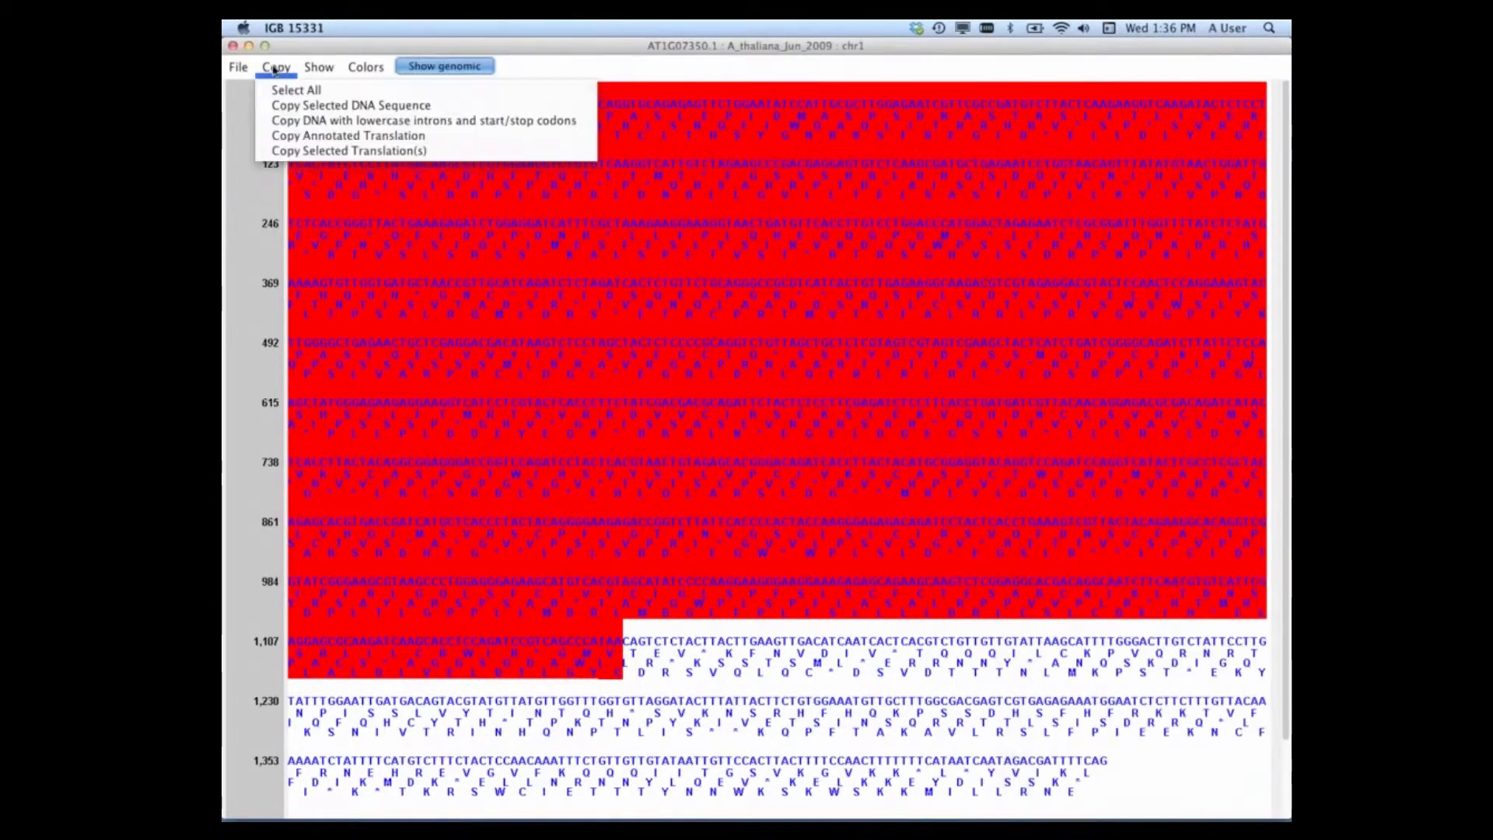
{"action": "left_click", "coordinate": [297, 106]}
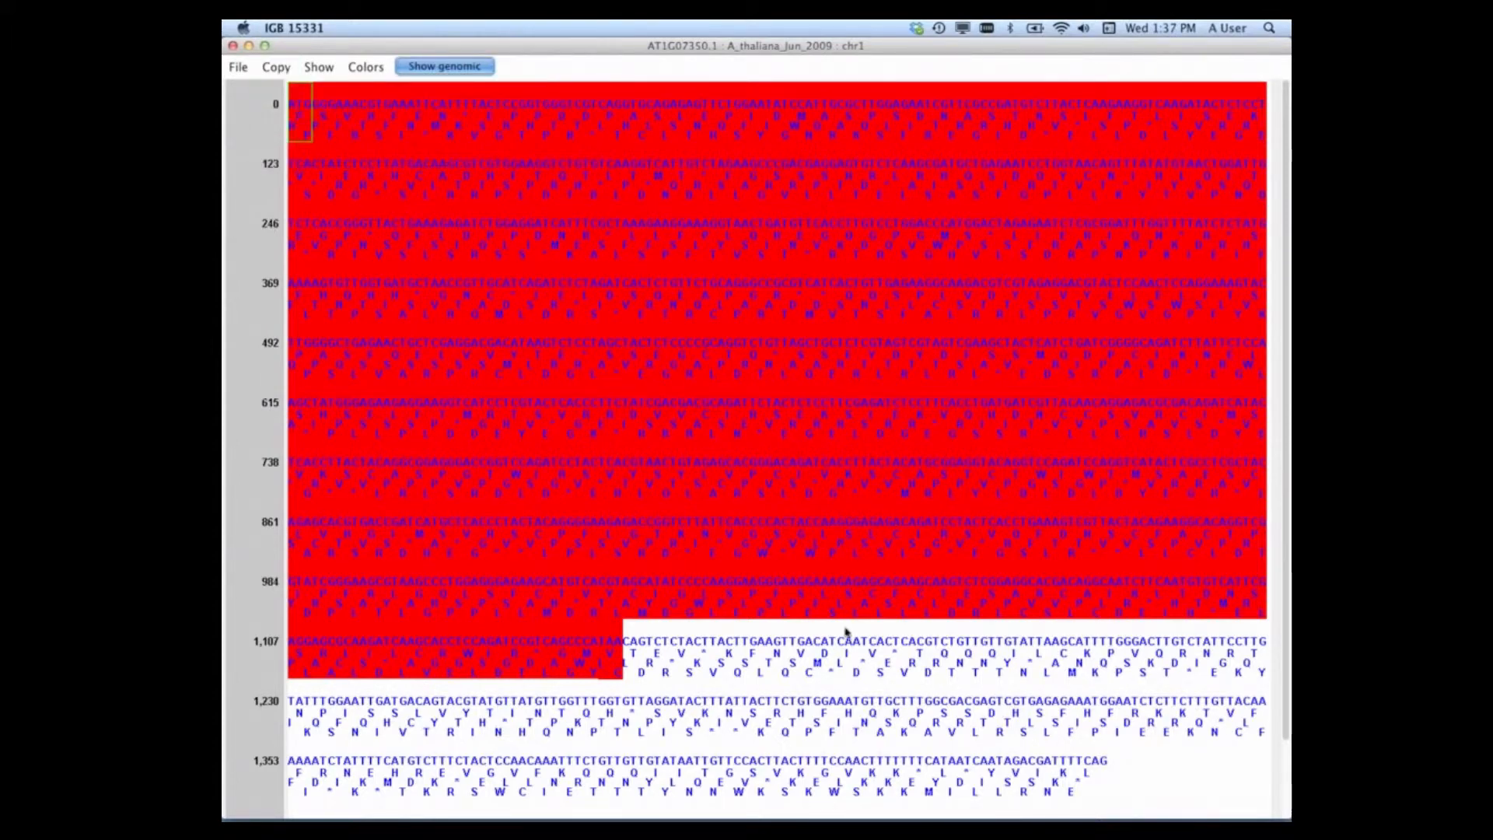
{"action": "left_click", "coordinate": [1186, 793]}
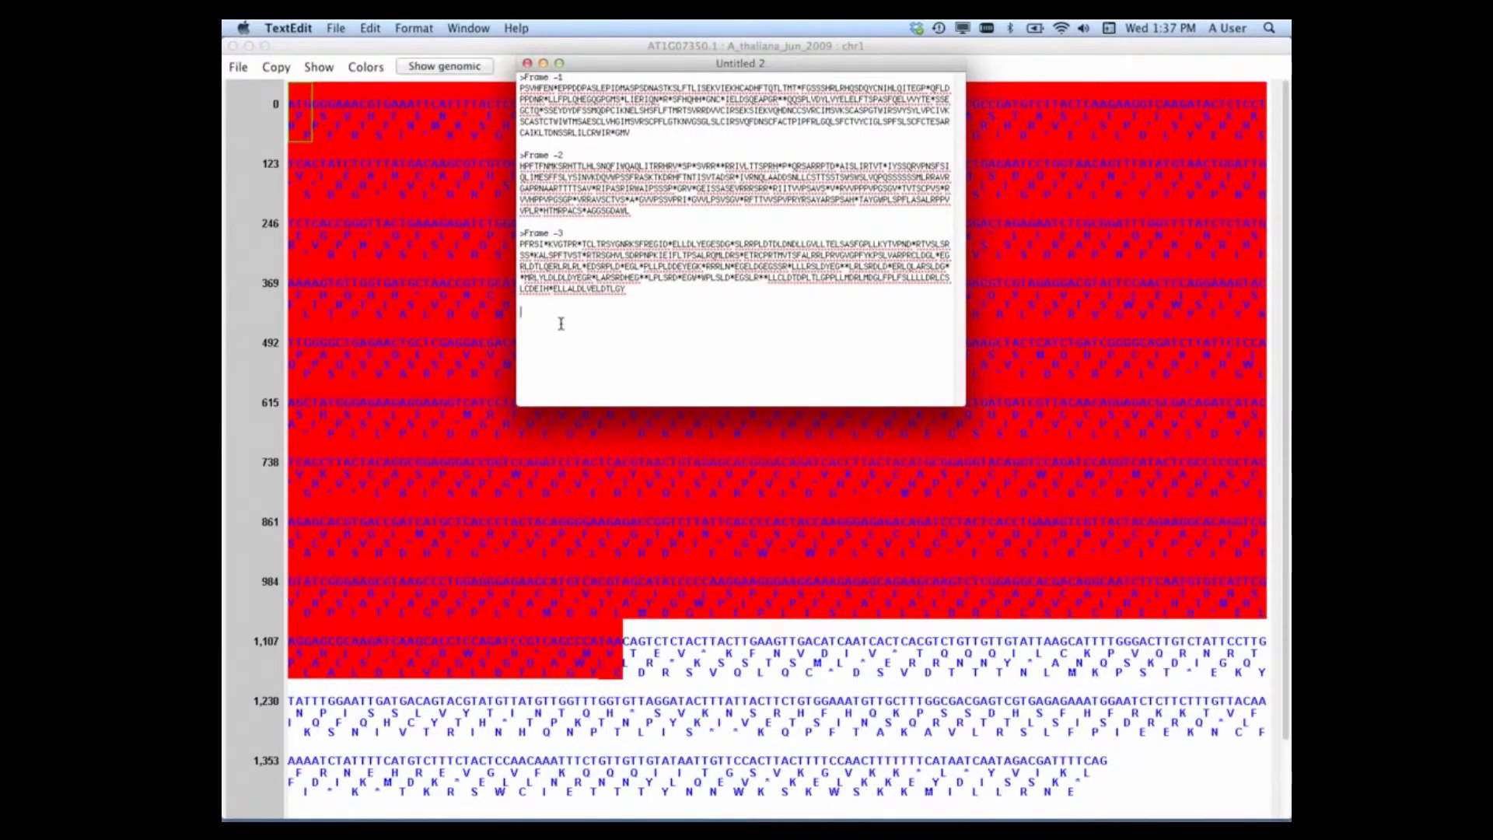
{"action": "key", "text": "super+v"}
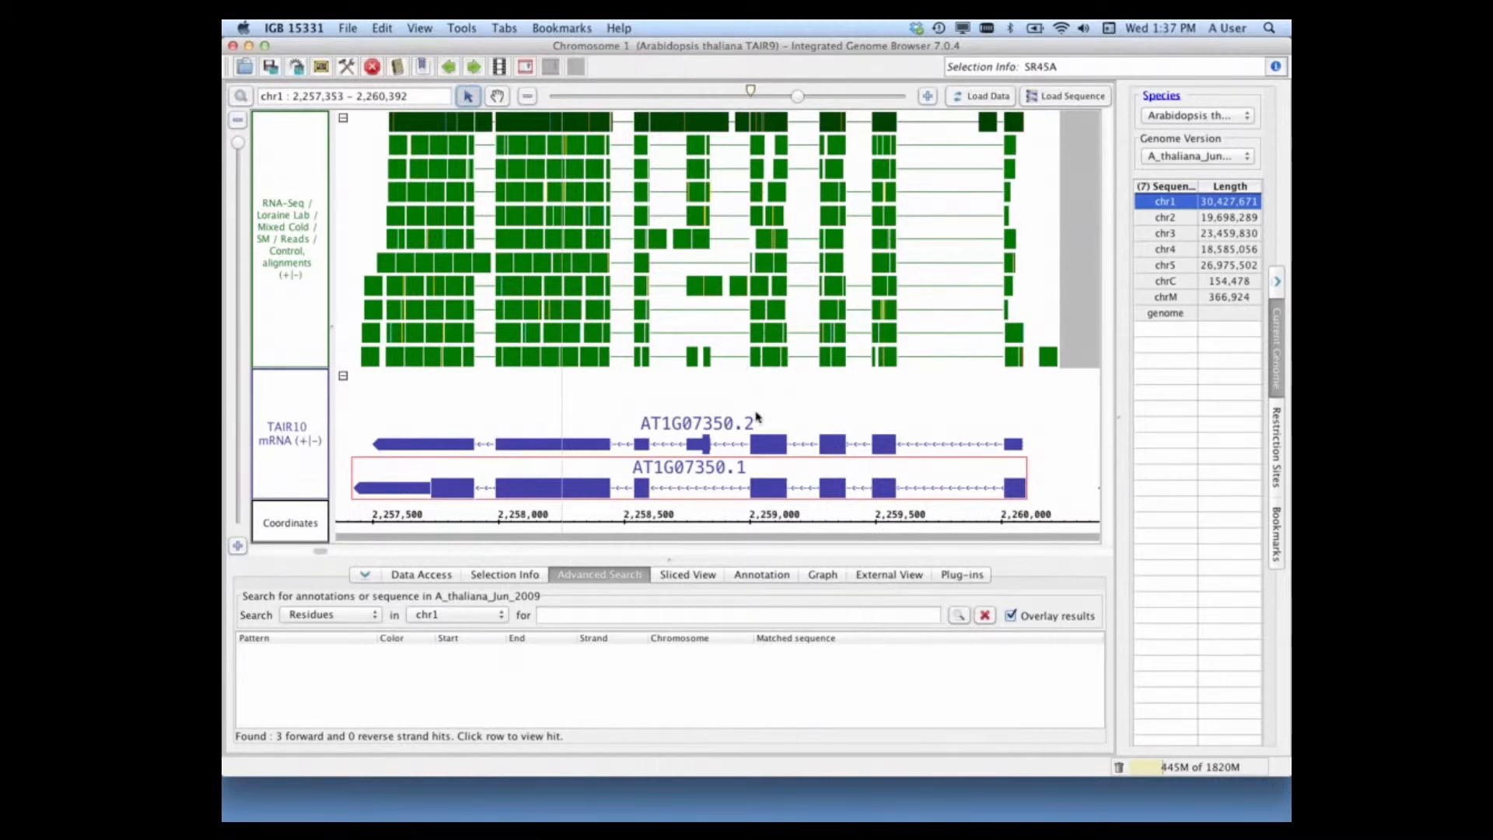
Step: Try separate strand tracks for the RNA-Seq control alignments, then recombine them and color the reads by strand
{"action": "left_click", "coordinate": [286, 328]}
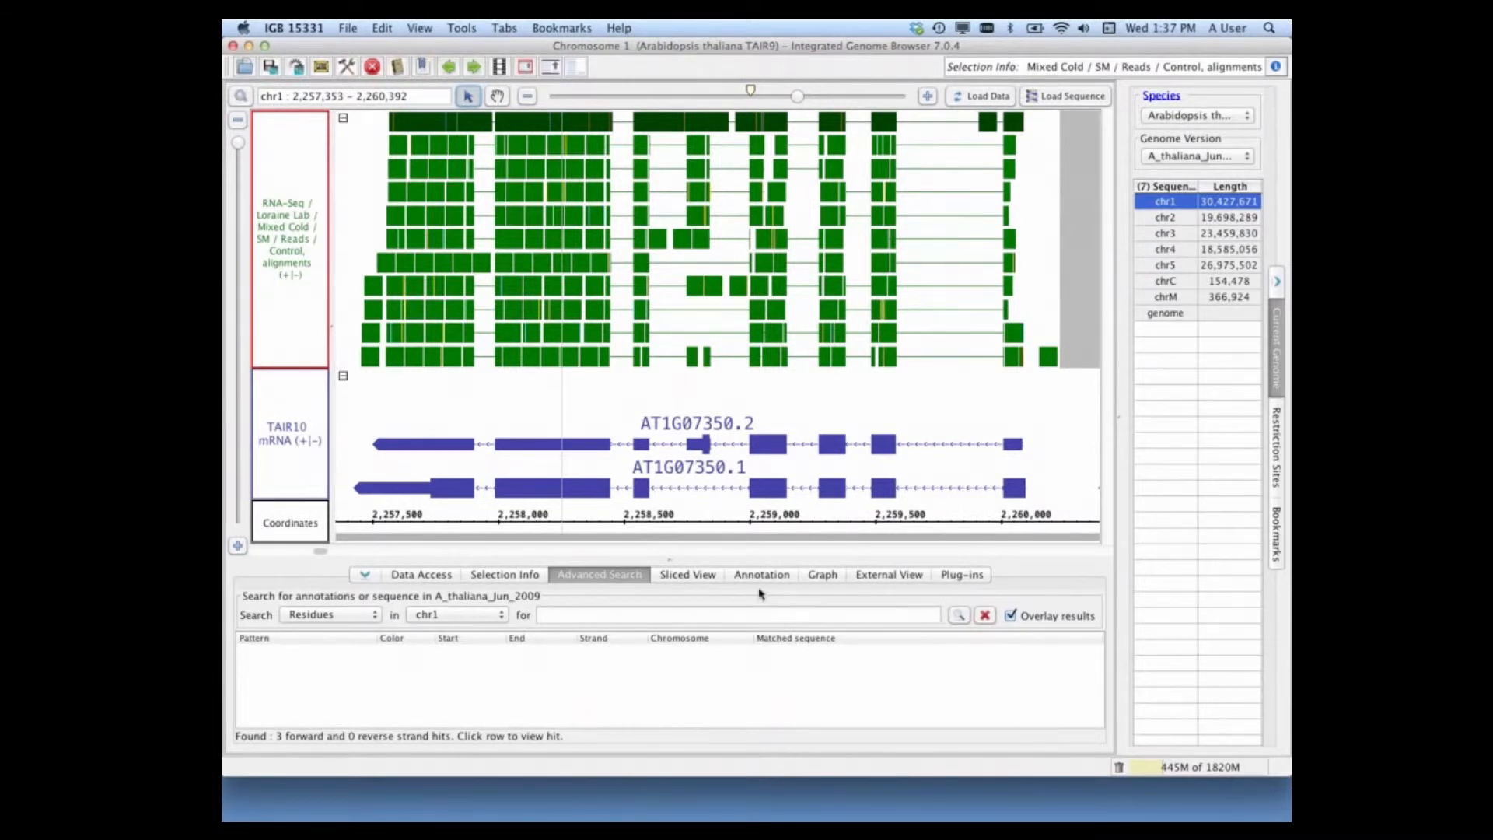
{"action": "left_click", "coordinate": [754, 577]}
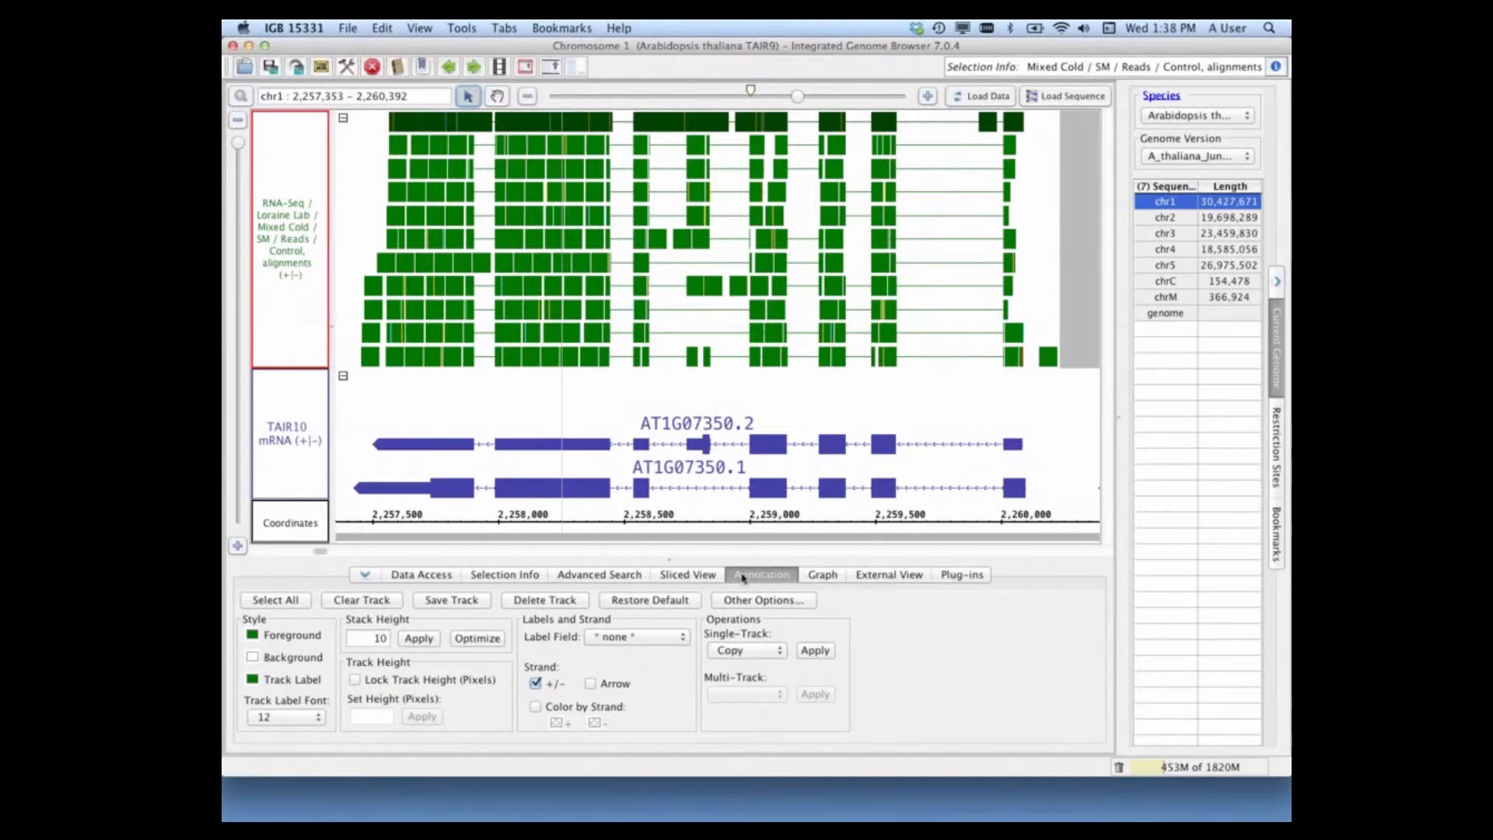
{"action": "left_click", "coordinate": [536, 684]}
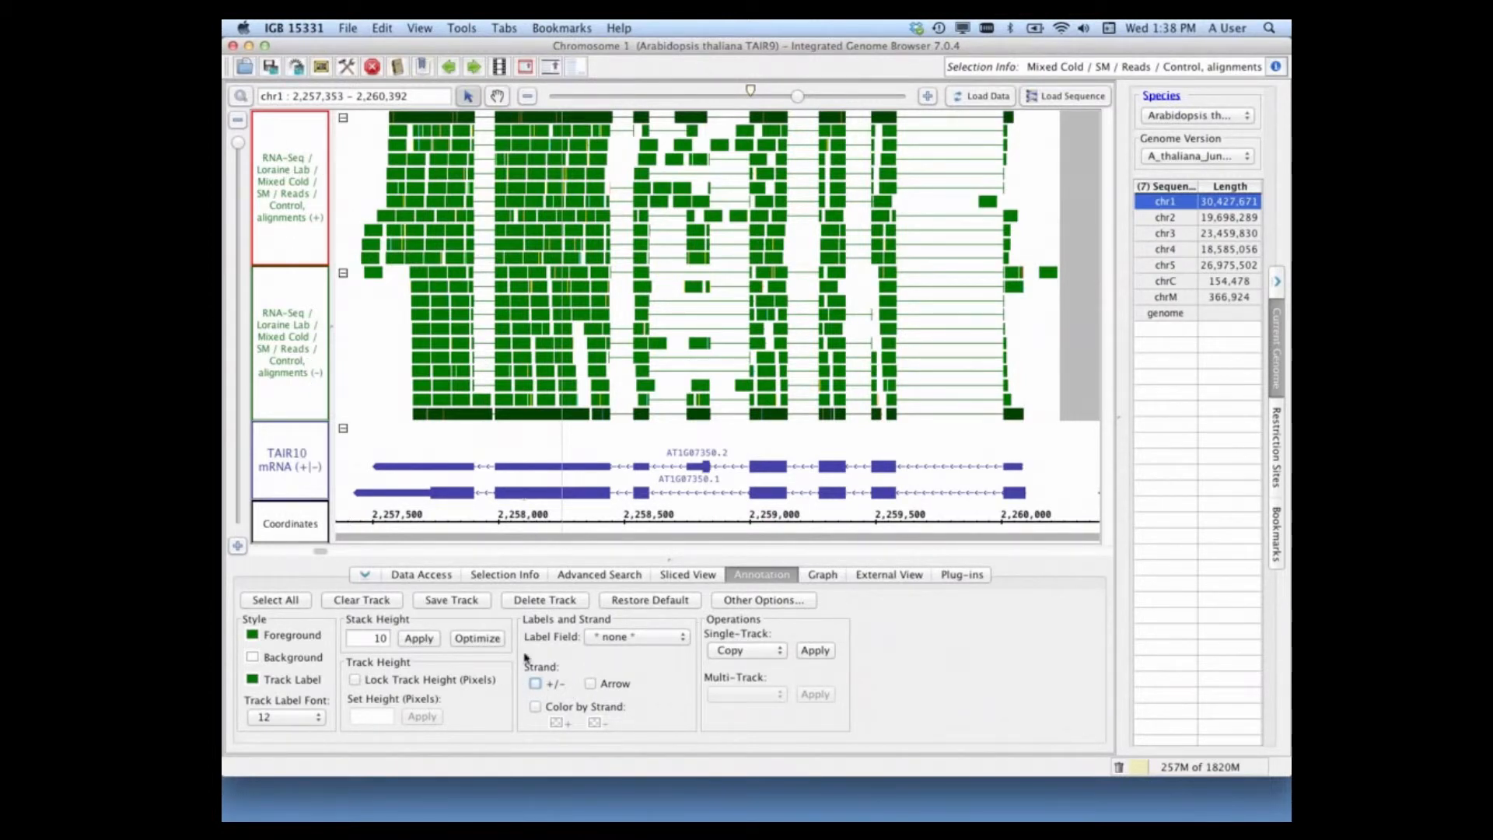
{"action": "left_click", "coordinate": [535, 684]}
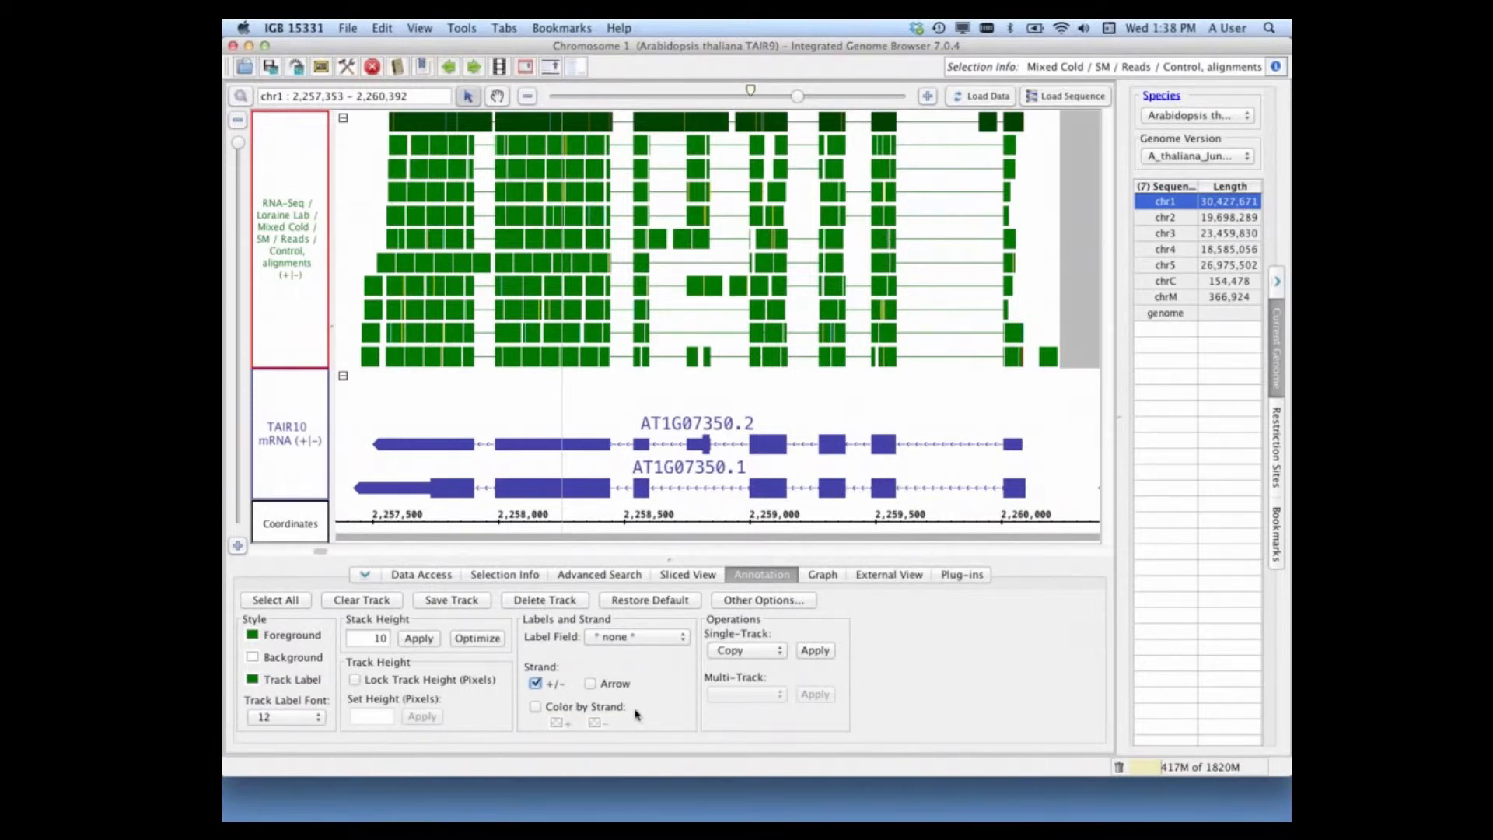
{"action": "left_click", "coordinate": [535, 708]}
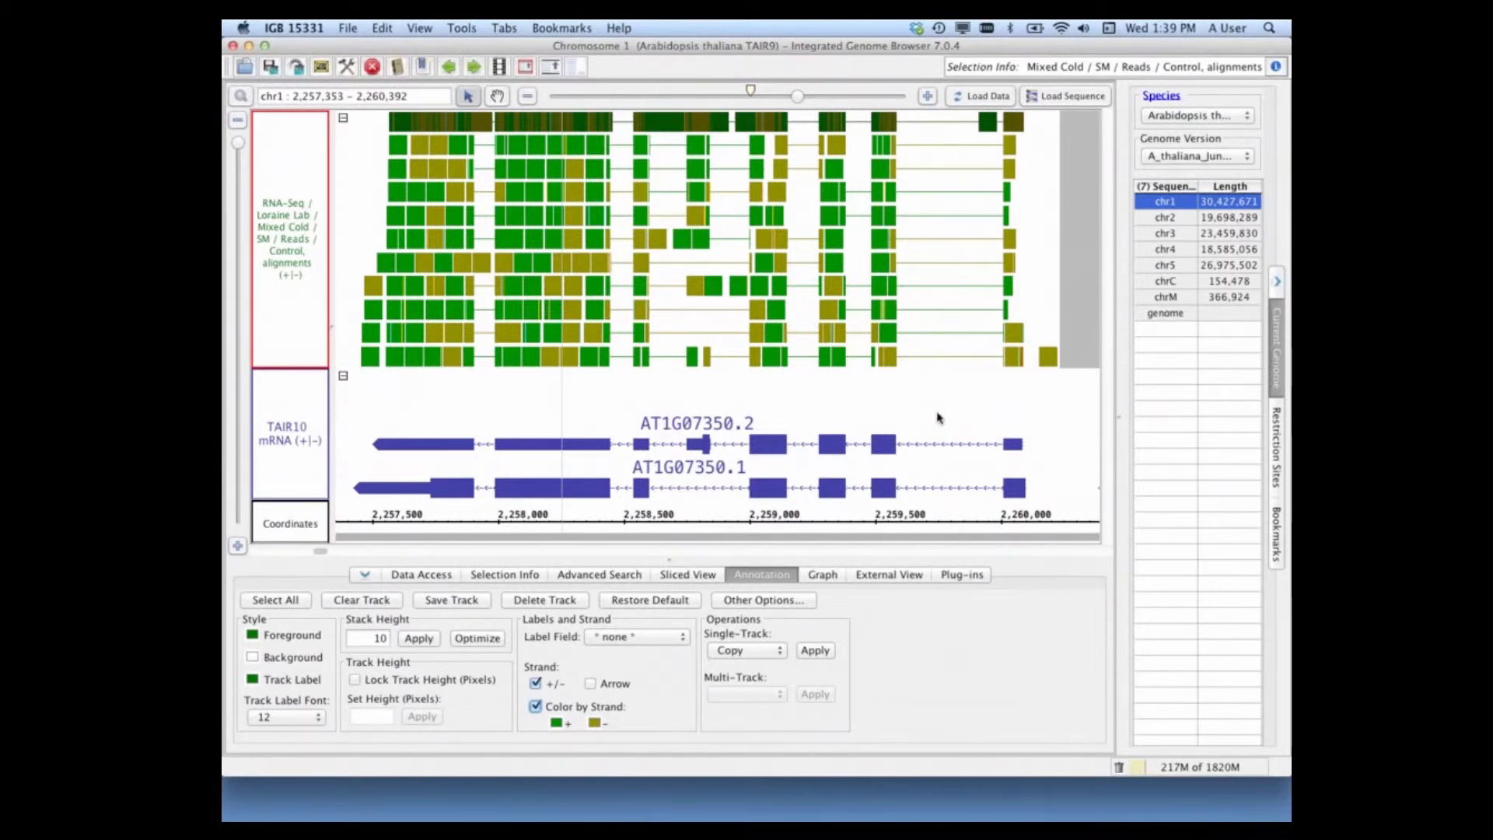
Step: Select the spliced read spanning the last intron of AT1G07350 and show its genomic sequence in an enlarged Sequence Viewer
{"action": "left_click", "coordinate": [931, 363]}
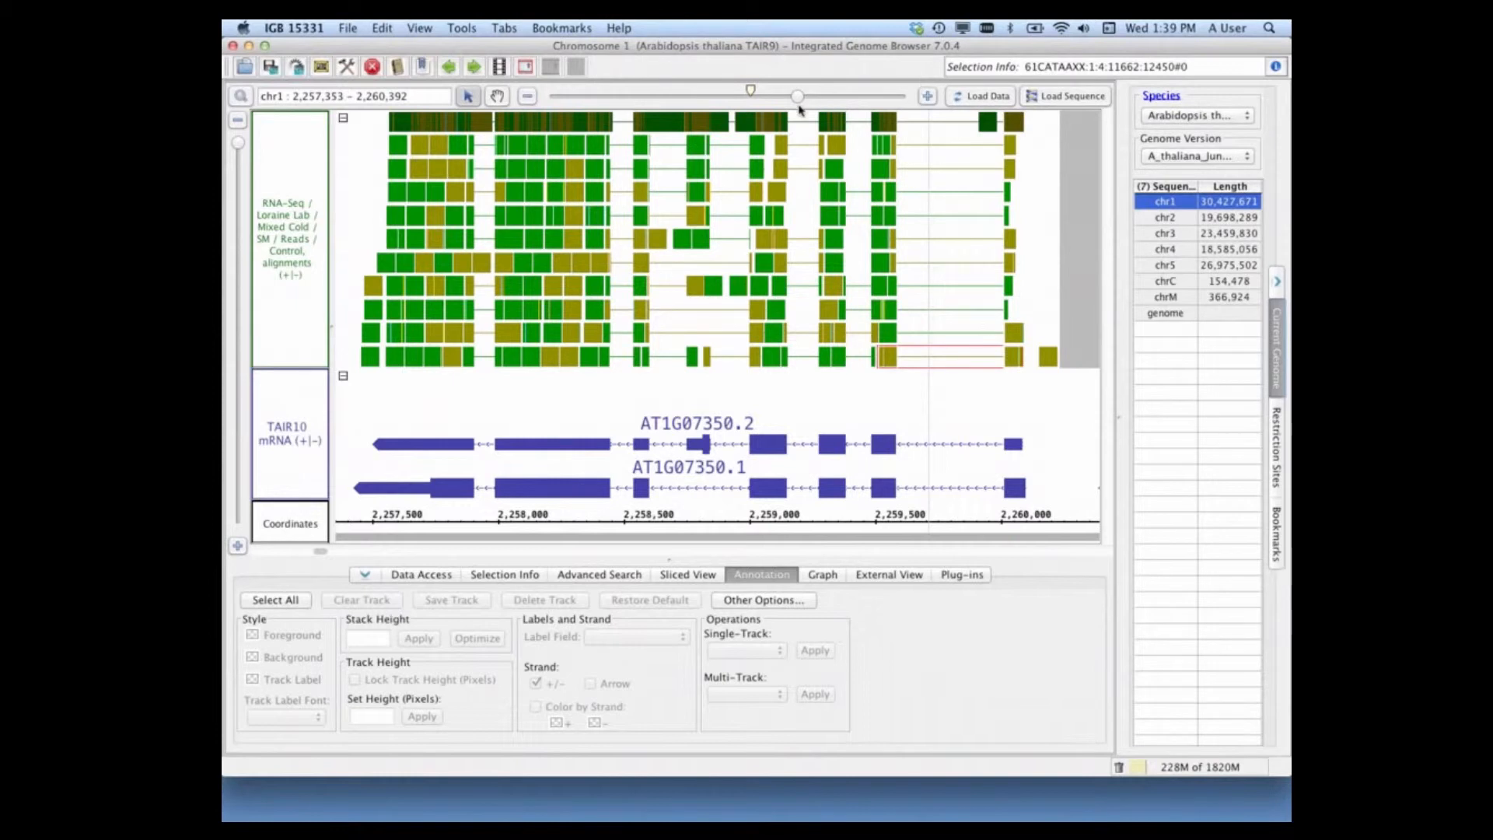
{"action": "left_click_drag", "start_coordinate": [798, 97], "coordinate": [818, 104]}
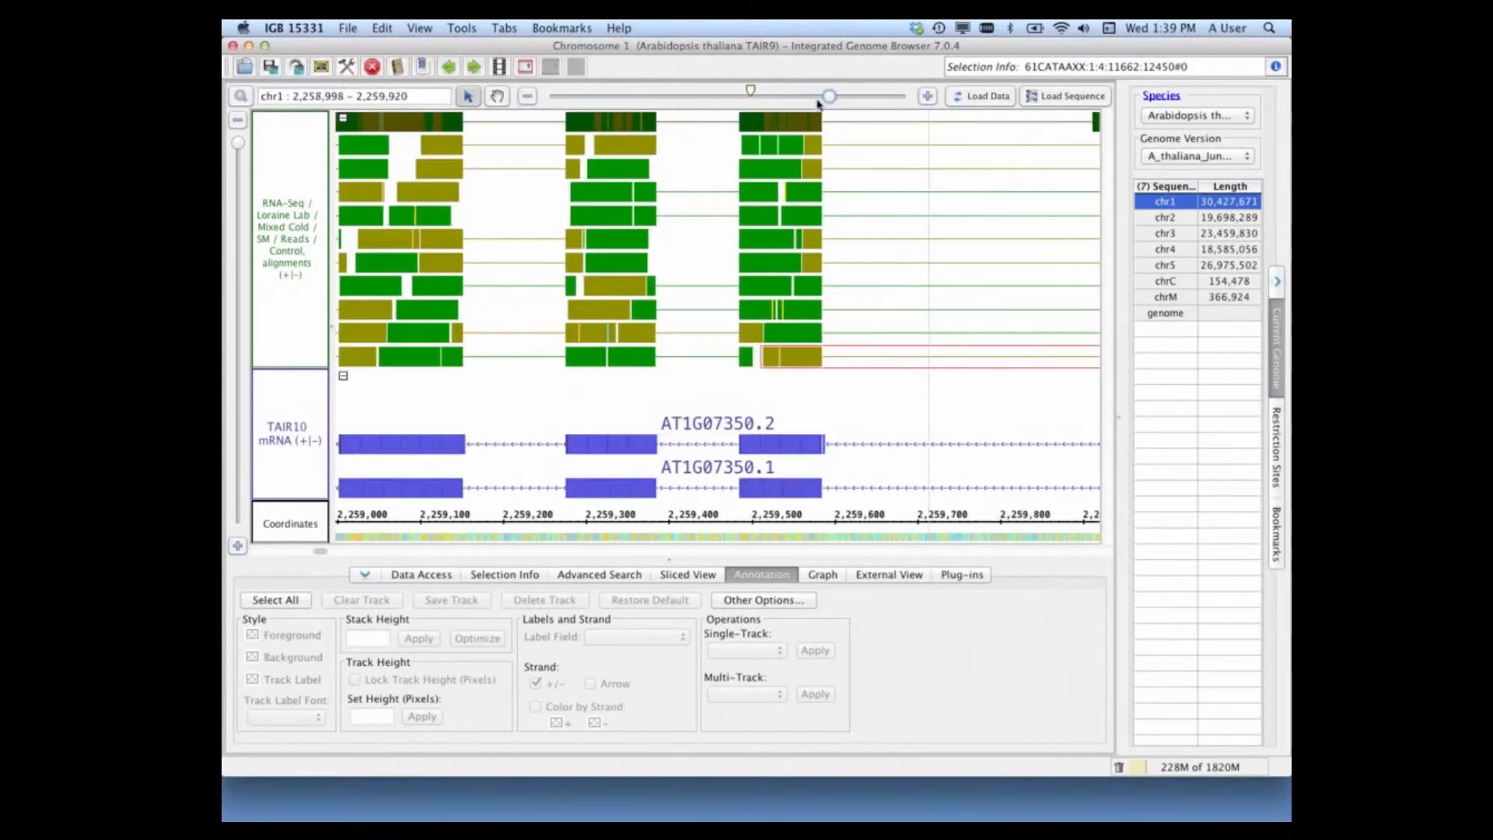
{"action": "left_click", "coordinate": [497, 96]}
{"action": "left_click_drag", "start_coordinate": [837, 391], "coordinate": [536, 396]}
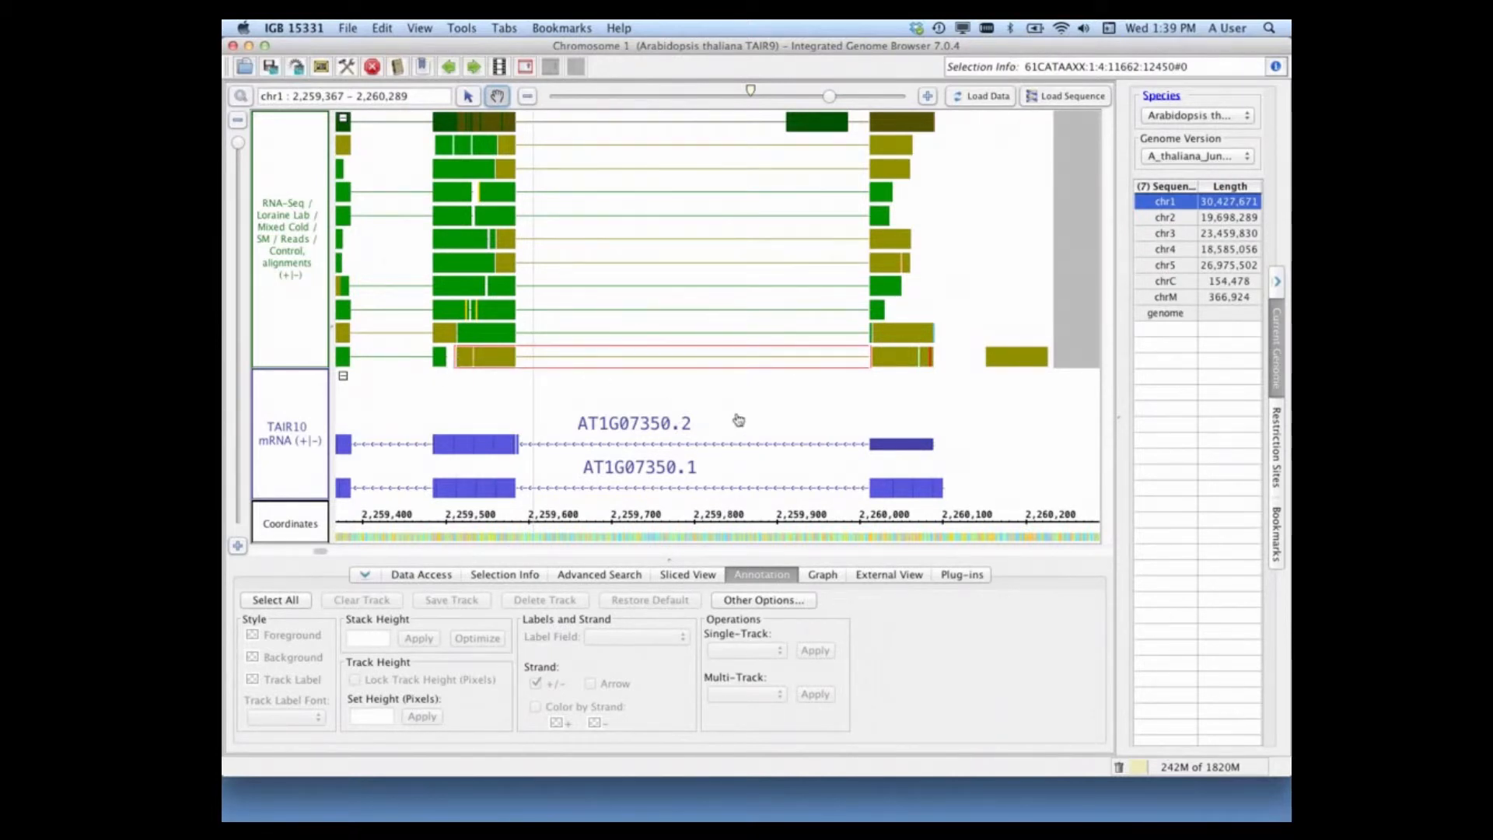
{"action": "left_click", "coordinate": [469, 101]}
{"action": "right_click", "coordinate": [573, 361]}
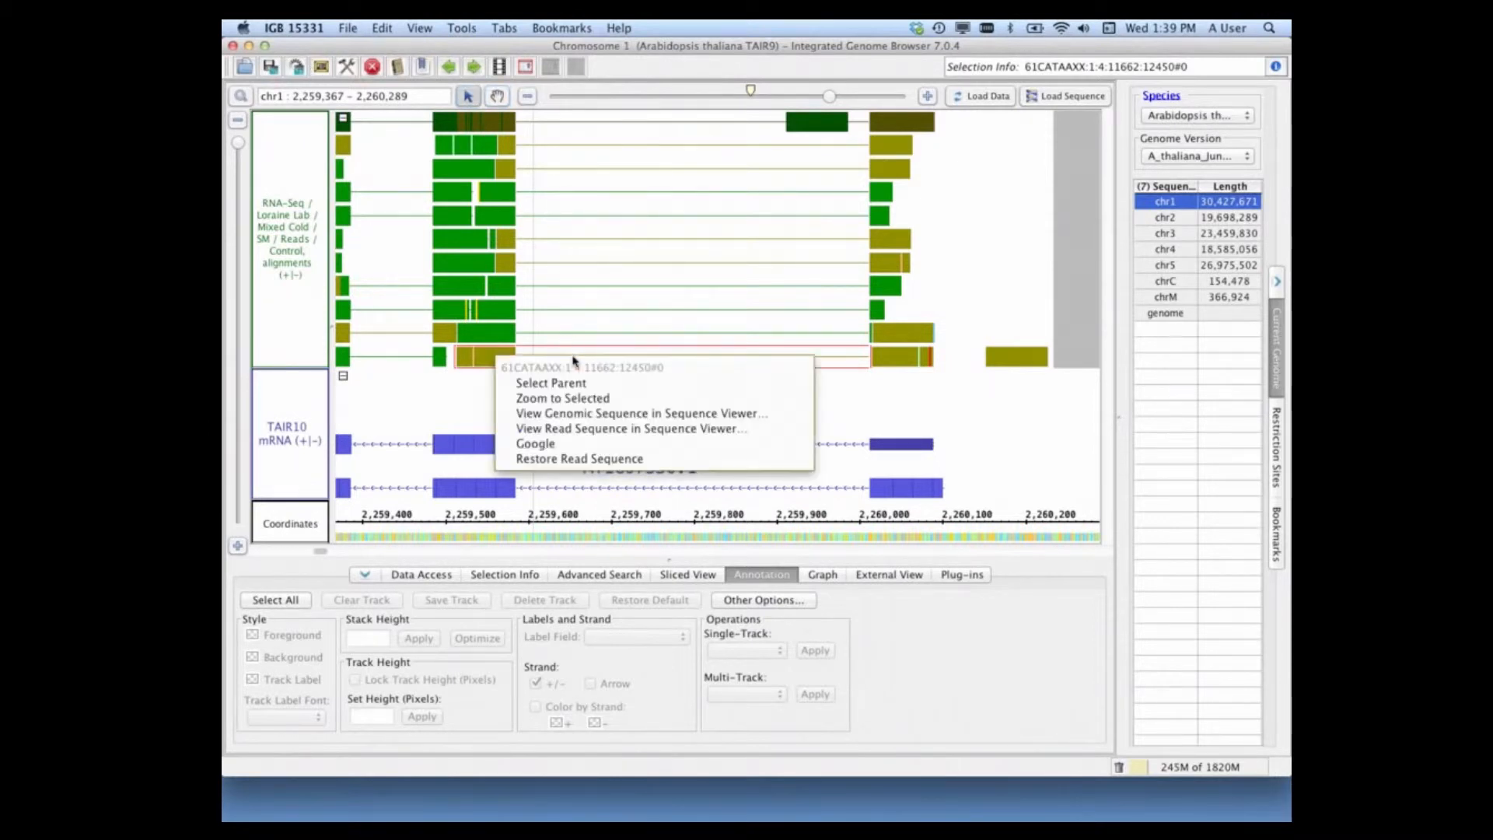
{"action": "left_click", "coordinate": [596, 419]}
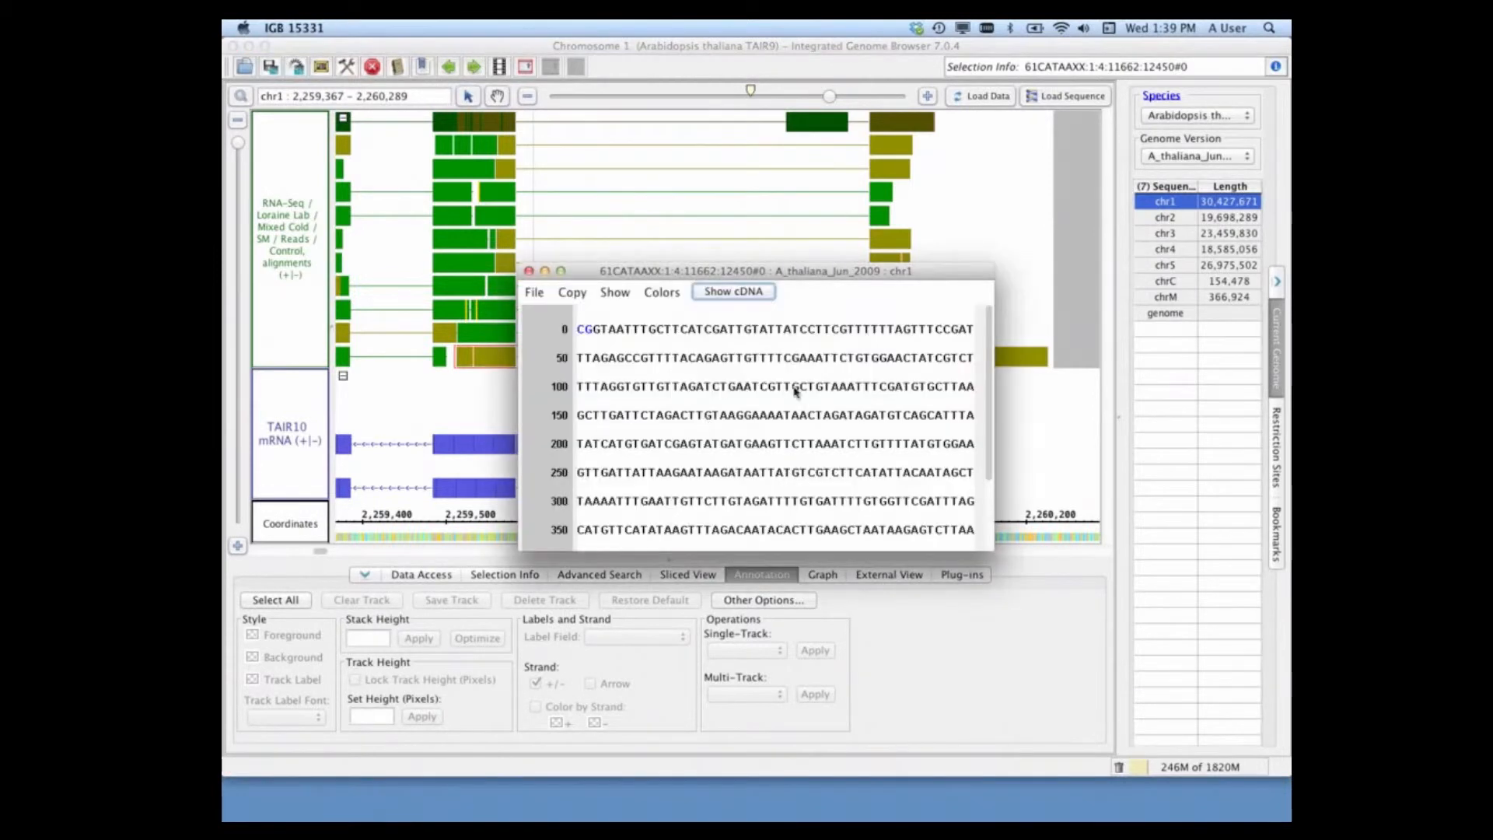
{"action": "left_click_drag", "start_coordinate": [991, 549], "coordinate": [1166, 711]}
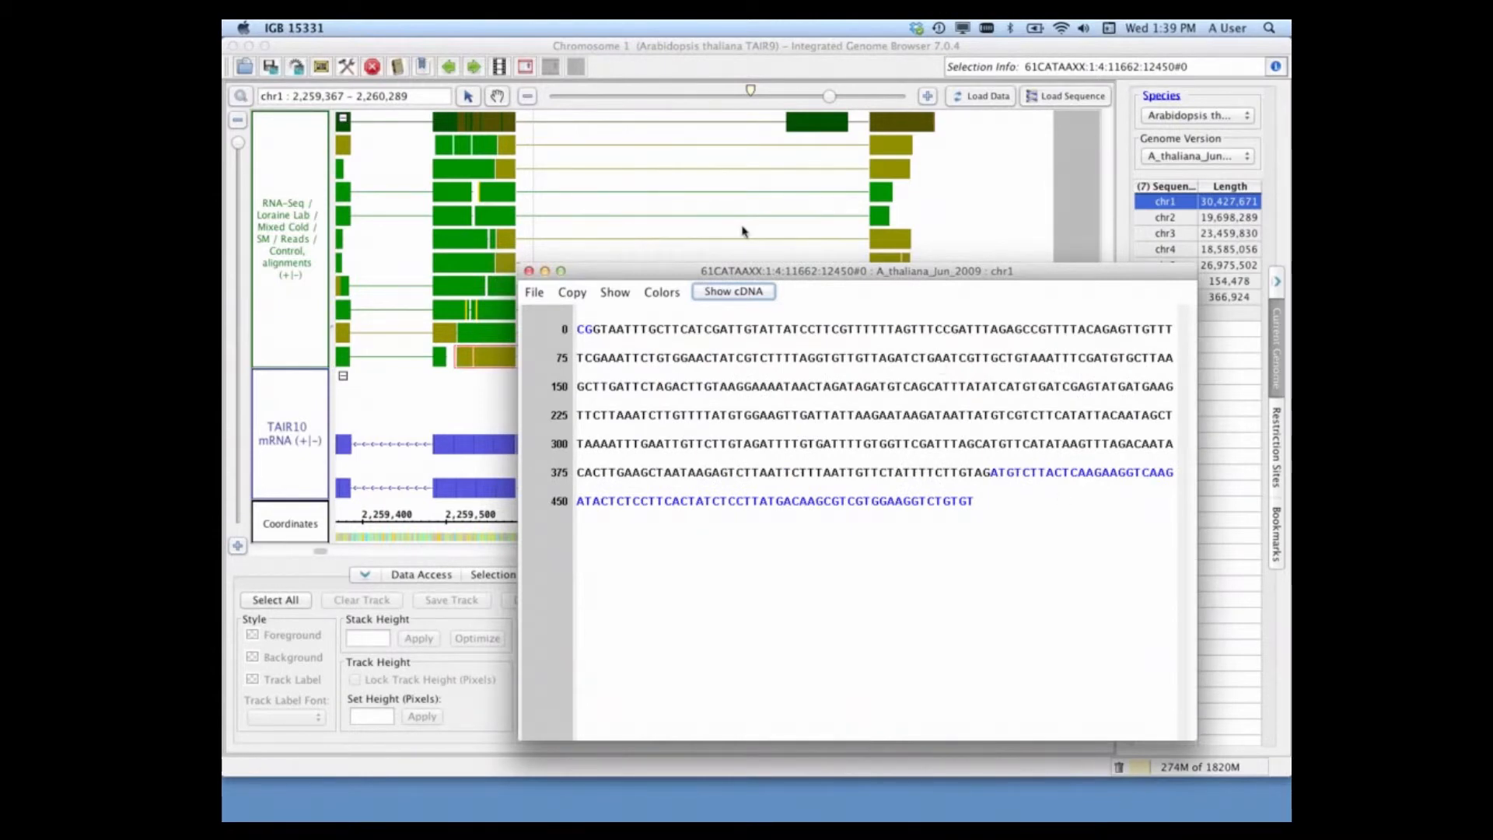
Step: Compare the read's genomic sequence with its alignment in the genome view, then minimize the Sequence Viewer
{"action": "left_click_drag", "start_coordinate": [757, 276], "coordinate": [975, 426]}
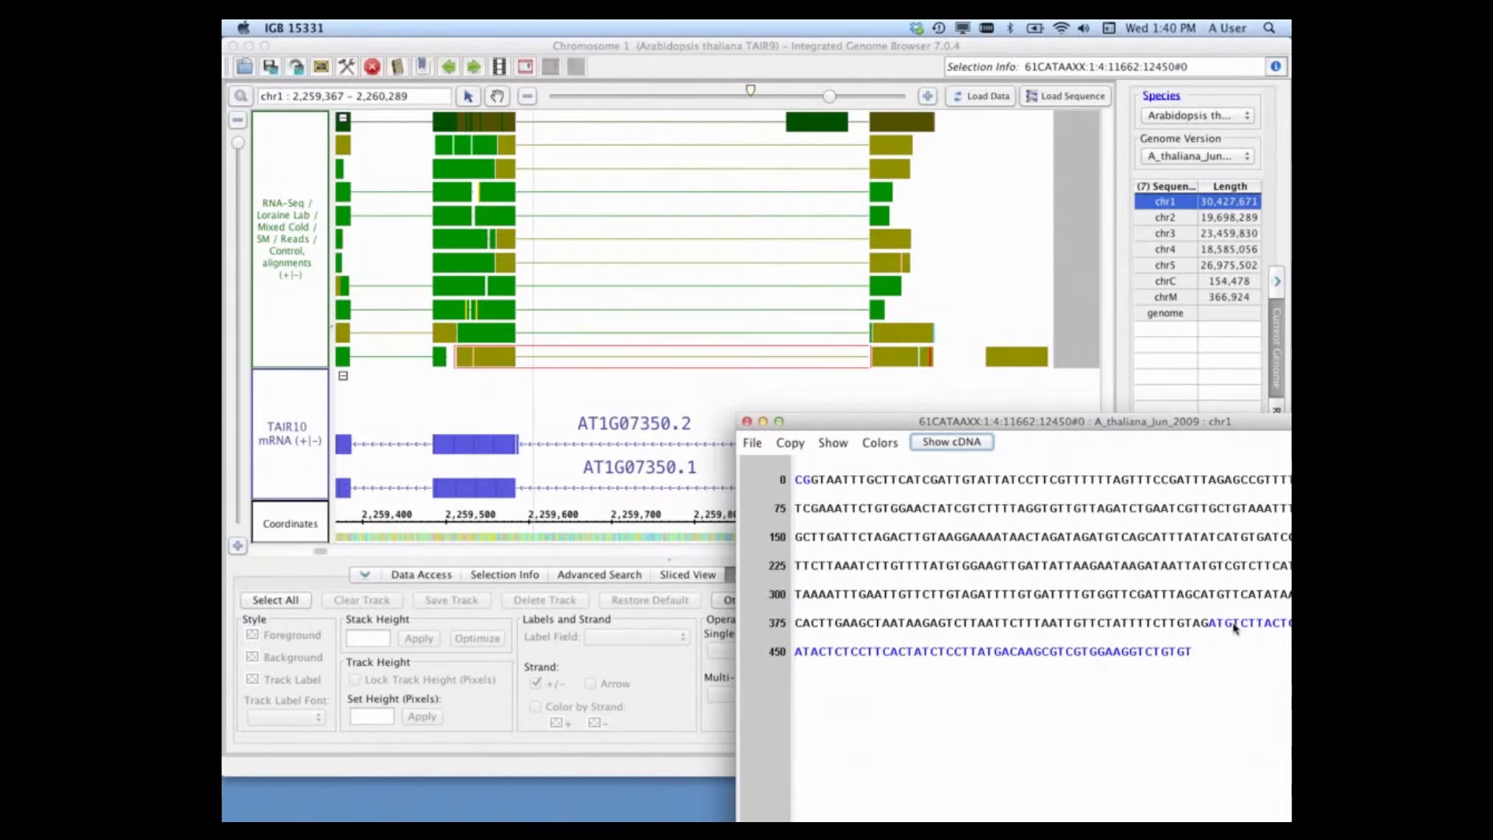
{"action": "left_click_drag", "start_coordinate": [1004, 421], "coordinate": [875, 200]}
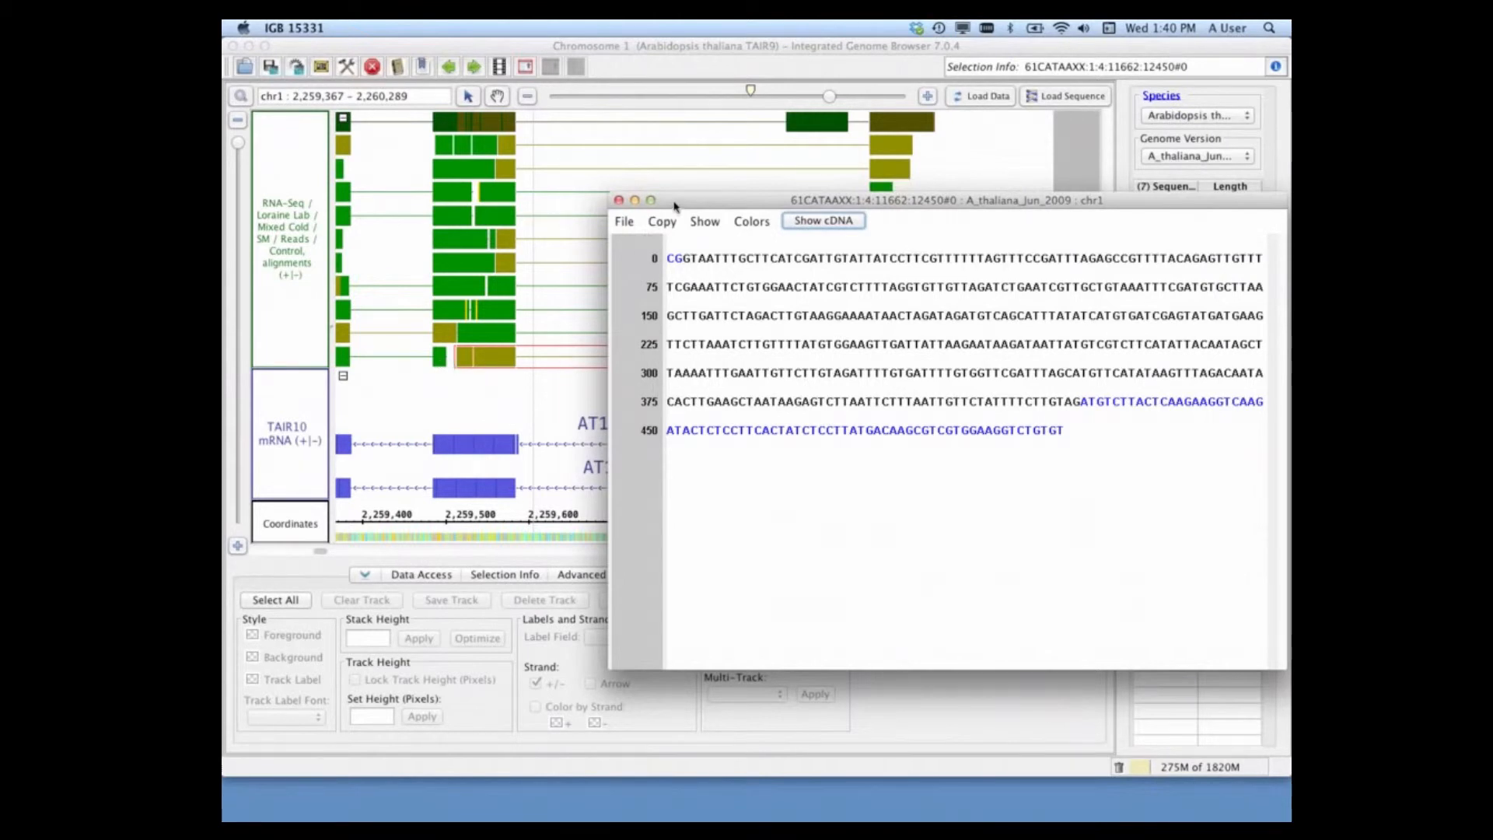
{"action": "left_click_drag", "start_coordinate": [674, 202], "coordinate": [746, 355]}
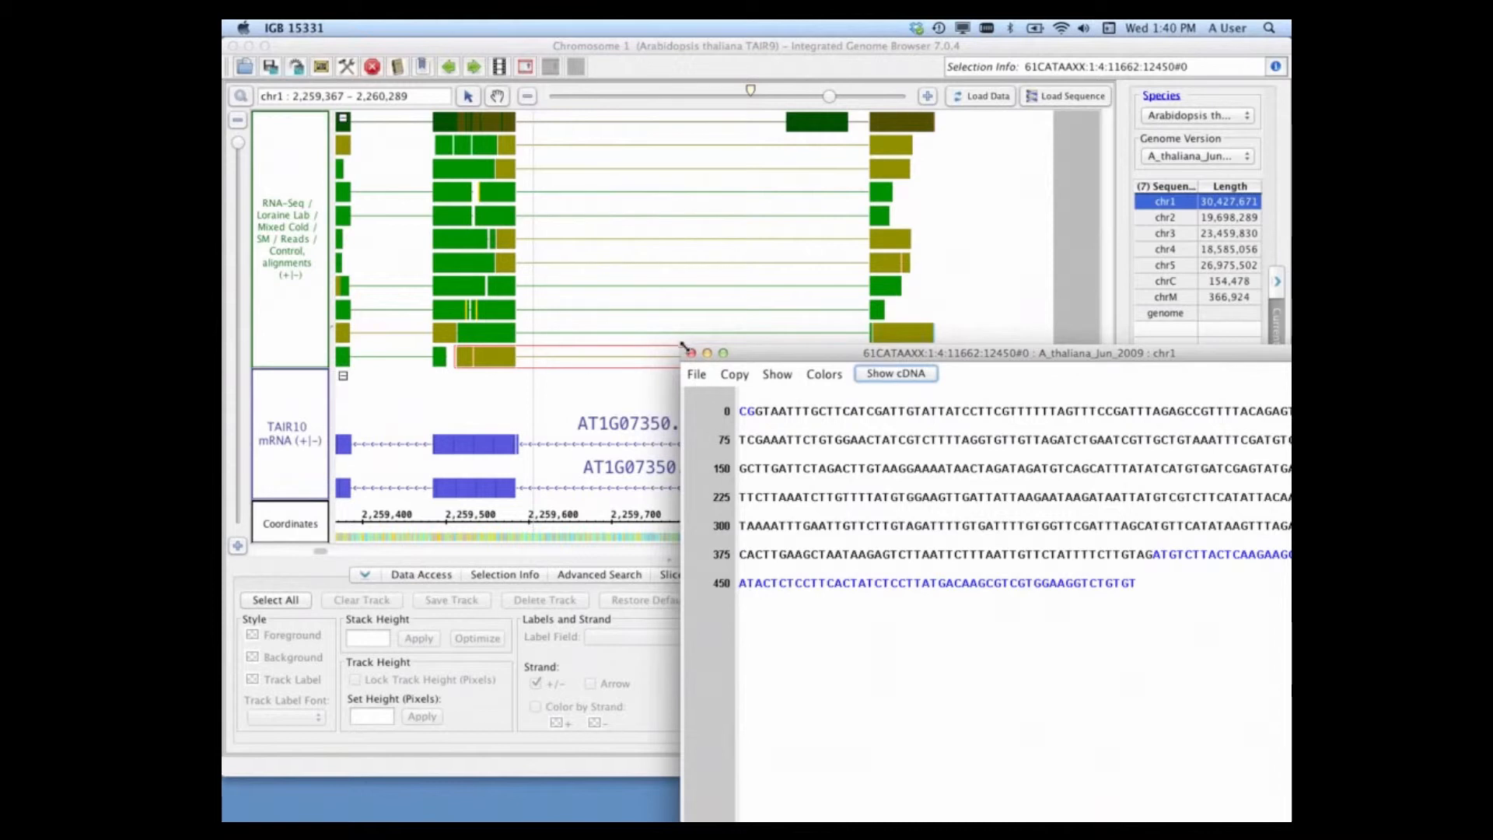
{"action": "left_click", "coordinate": [707, 353]}
Step: Show the same read's own sequence in a second Sequence Viewer and arrange it beside the restored genomic sequence
{"action": "right_click", "coordinate": [514, 362]}
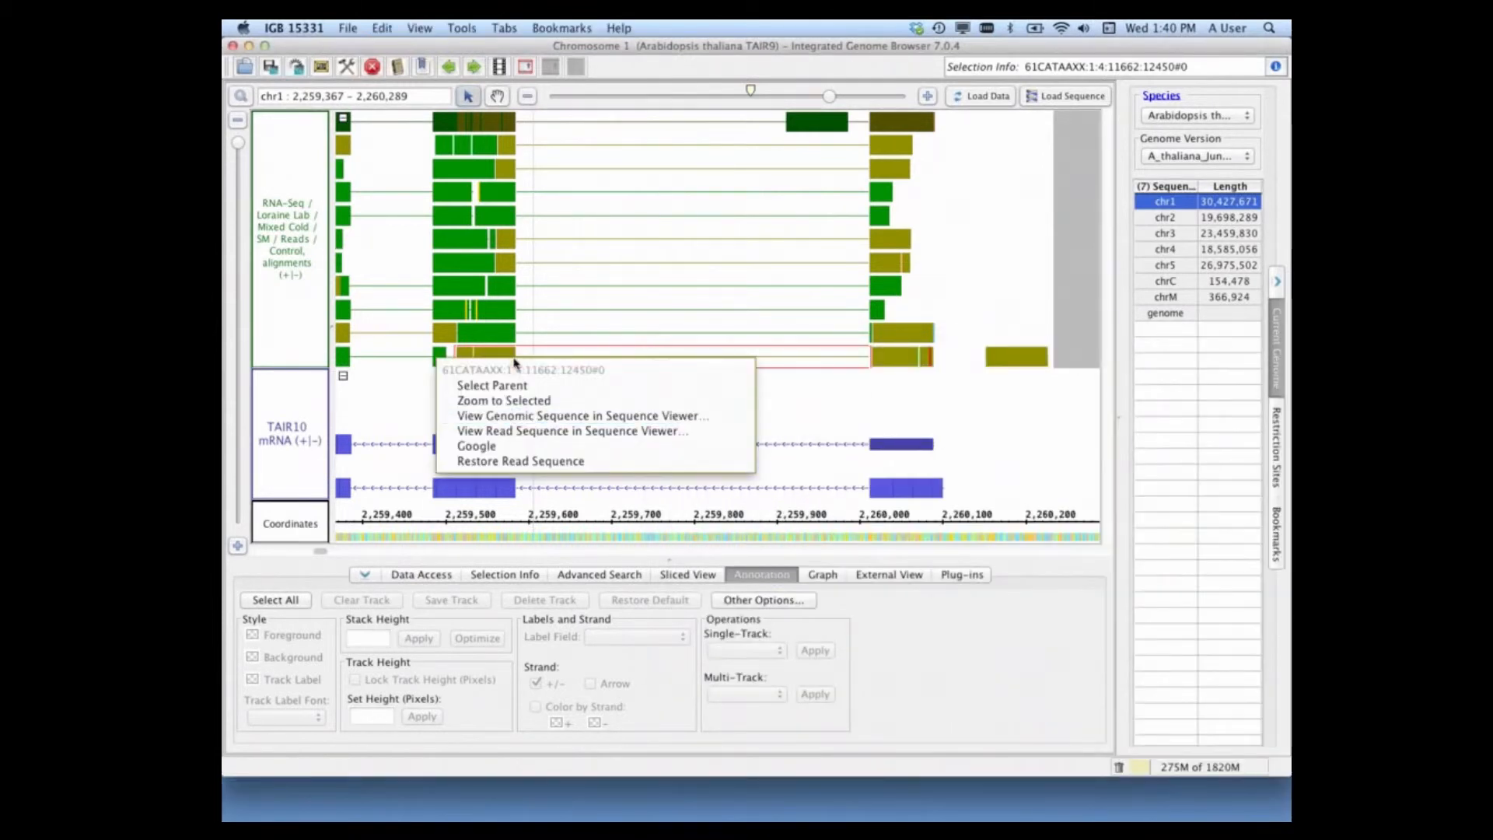
{"action": "left_click", "coordinate": [524, 438]}
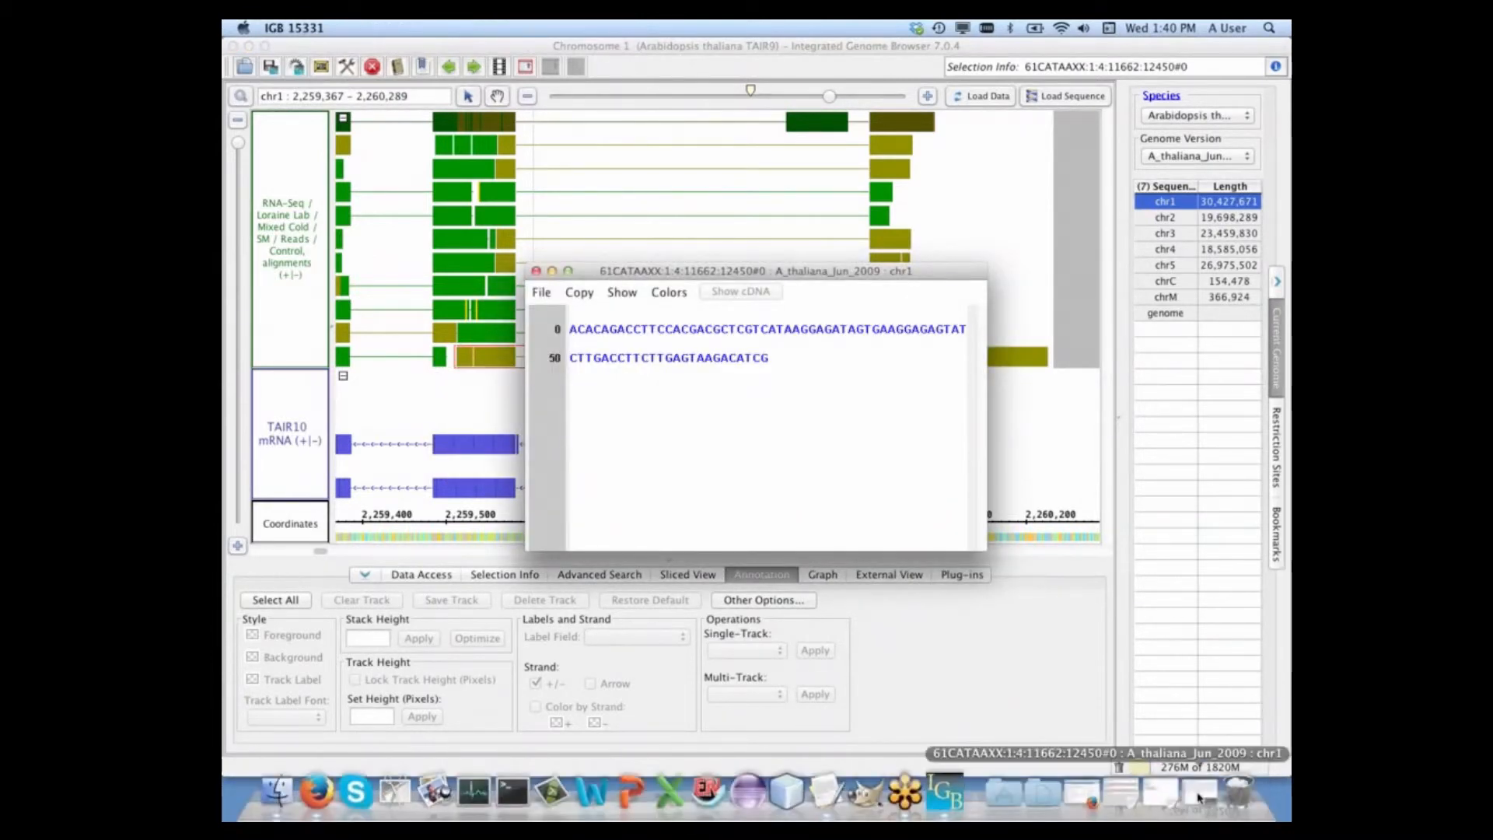
{"action": "left_click", "coordinate": [1200, 798]}
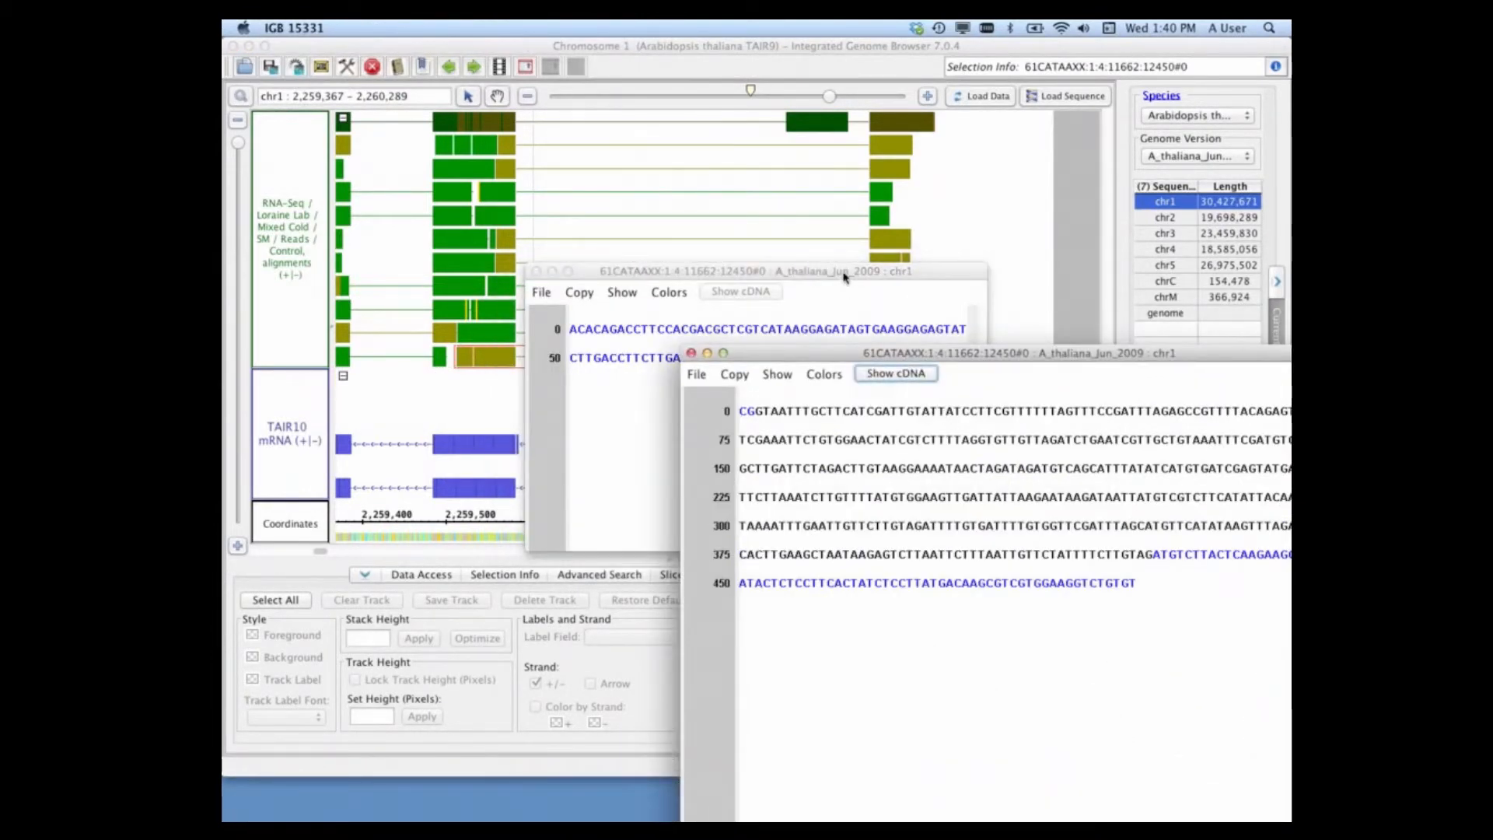
{"action": "left_click_drag", "start_coordinate": [844, 276], "coordinate": [579, 81]}
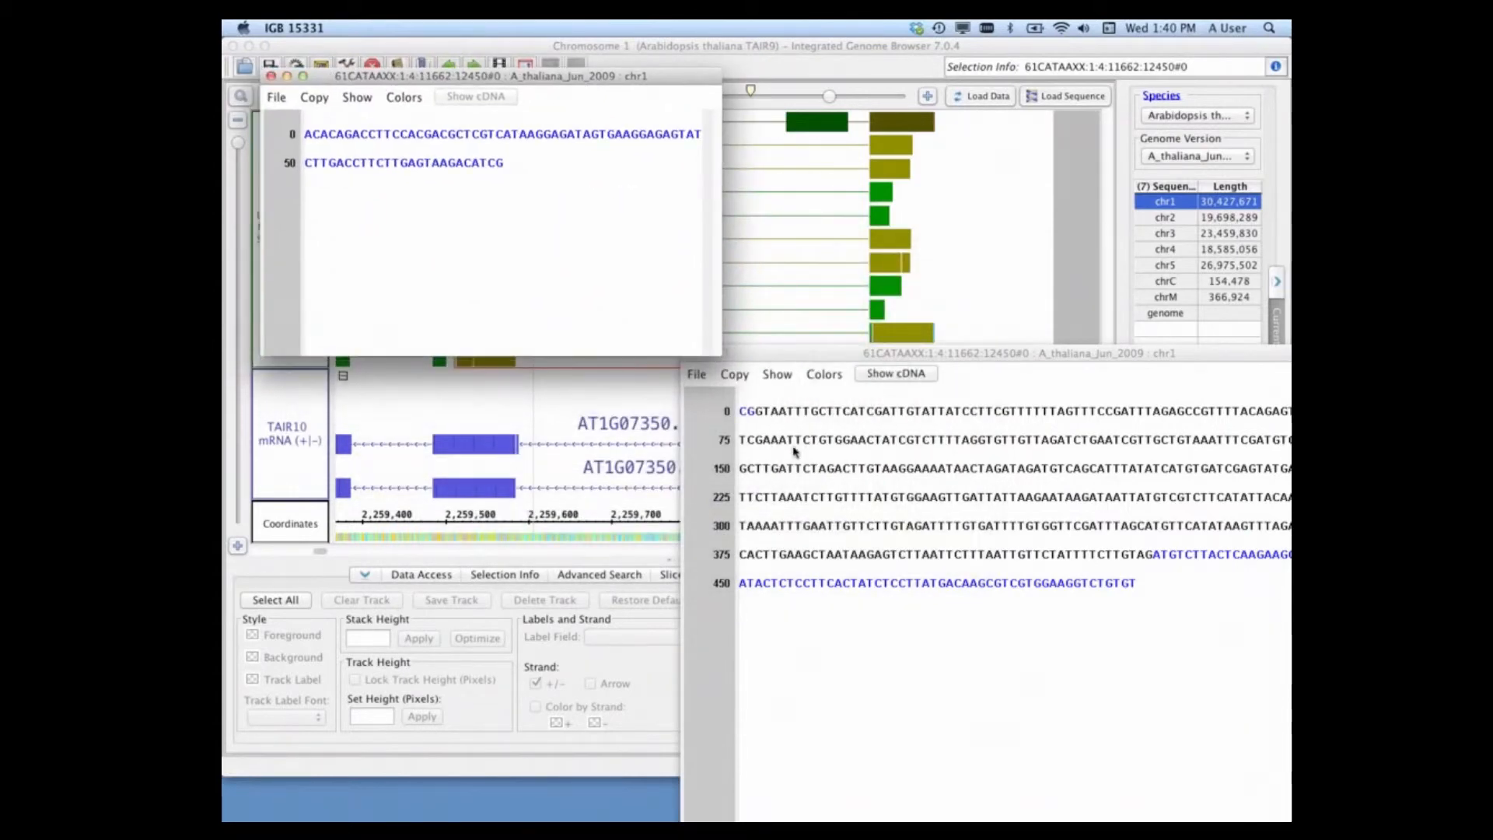
{"action": "left_click_drag", "start_coordinate": [787, 351], "coordinate": [582, 288]}
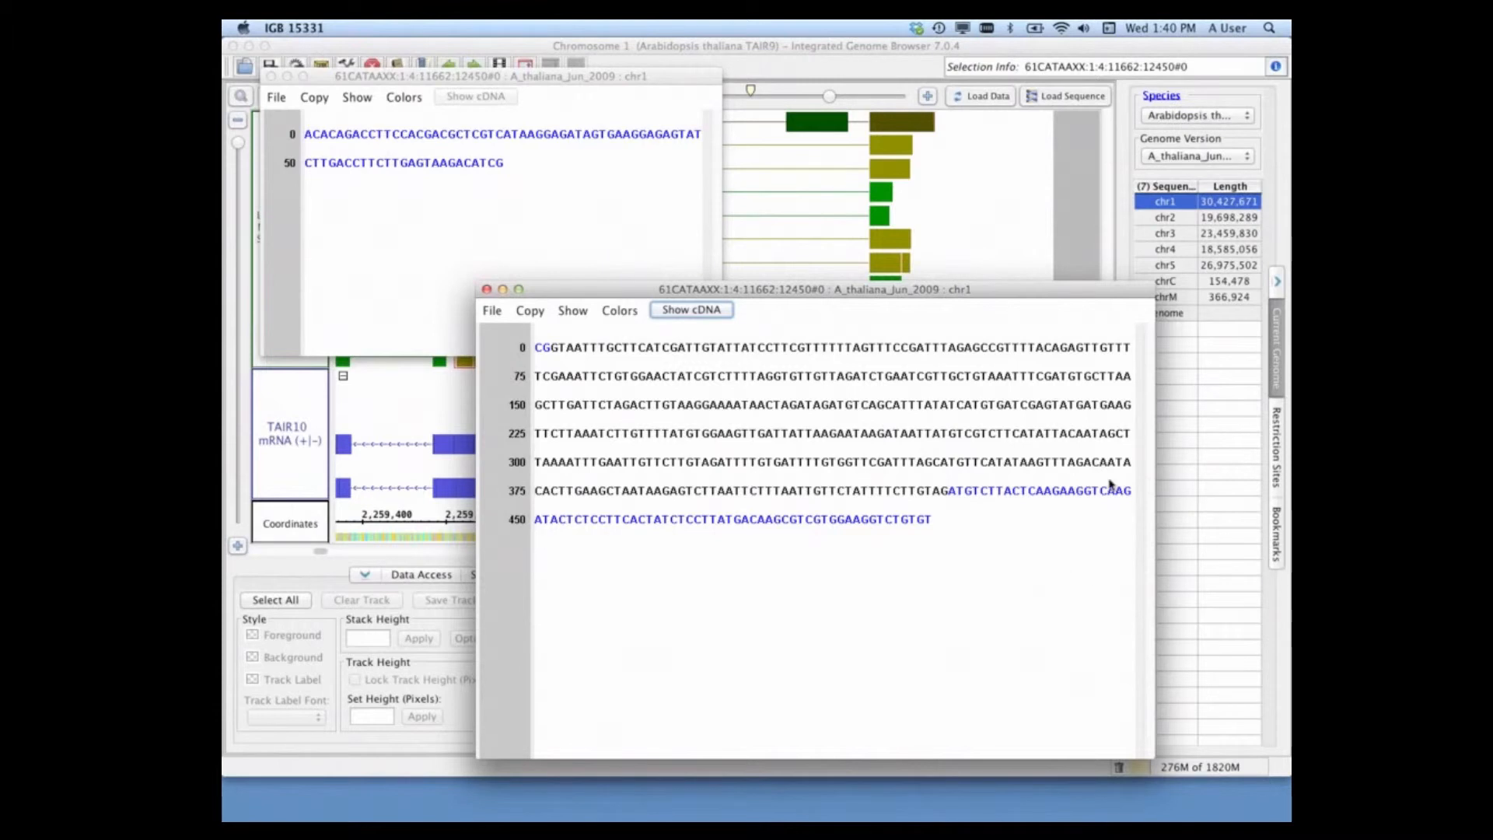
{"action": "left_click", "coordinate": [490, 75]}
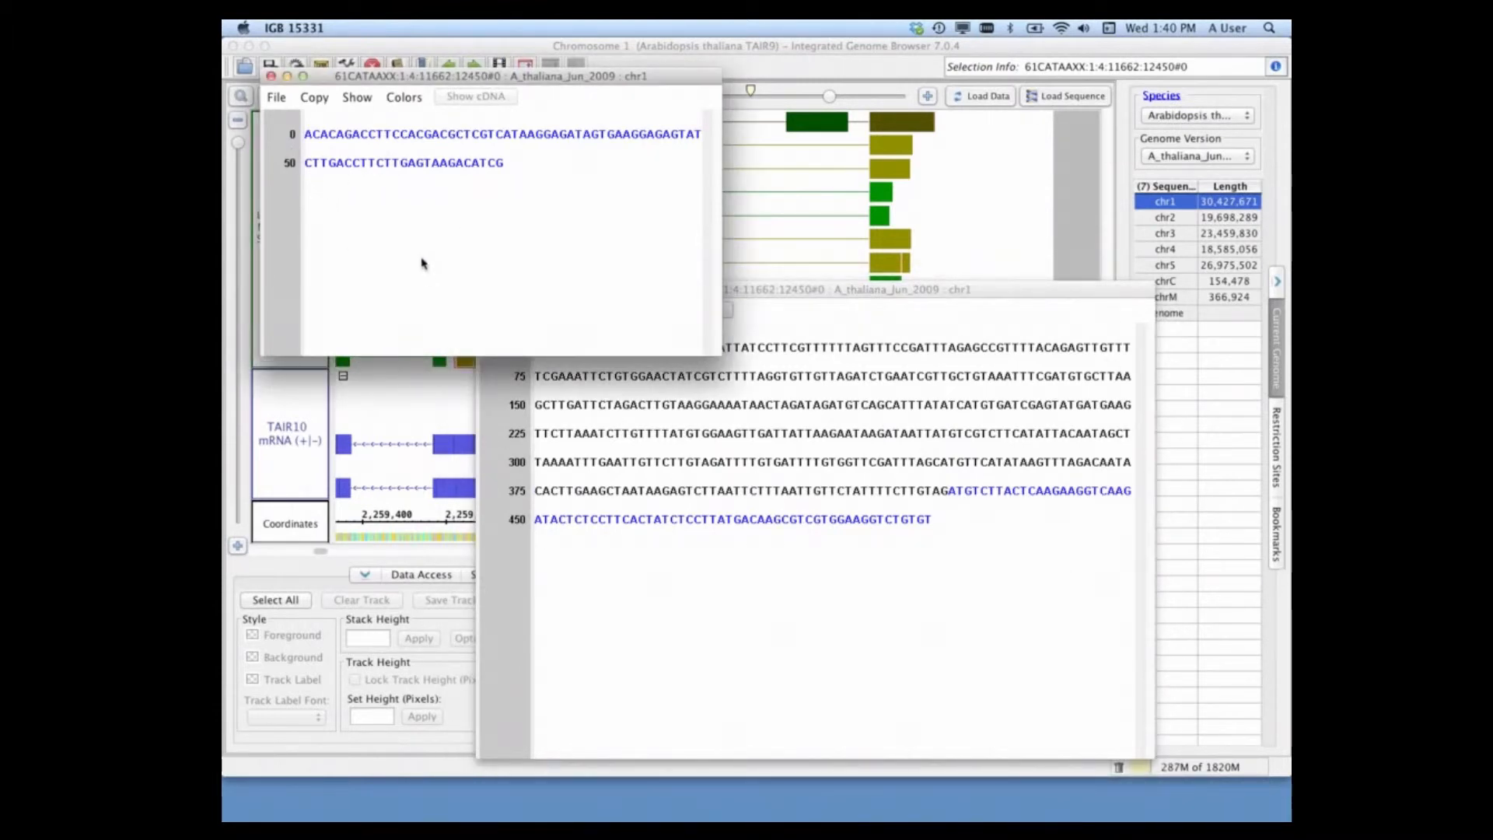
Step: Reverse complement the read sequence and place its viewer next to the last lines of the genomic sequence
{"action": "left_click", "coordinate": [357, 99]}
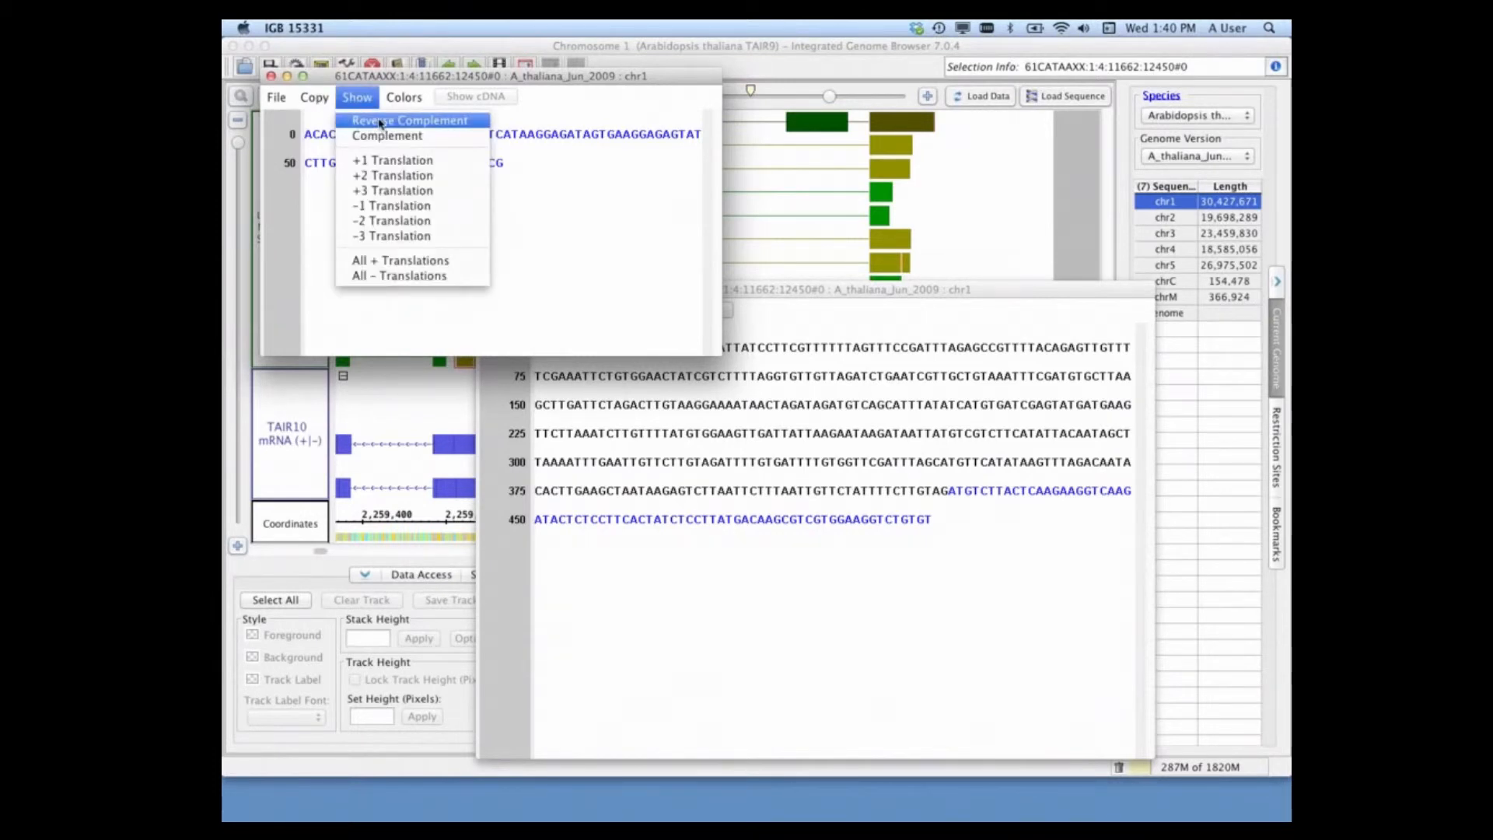
{"action": "left_click", "coordinate": [382, 121]}
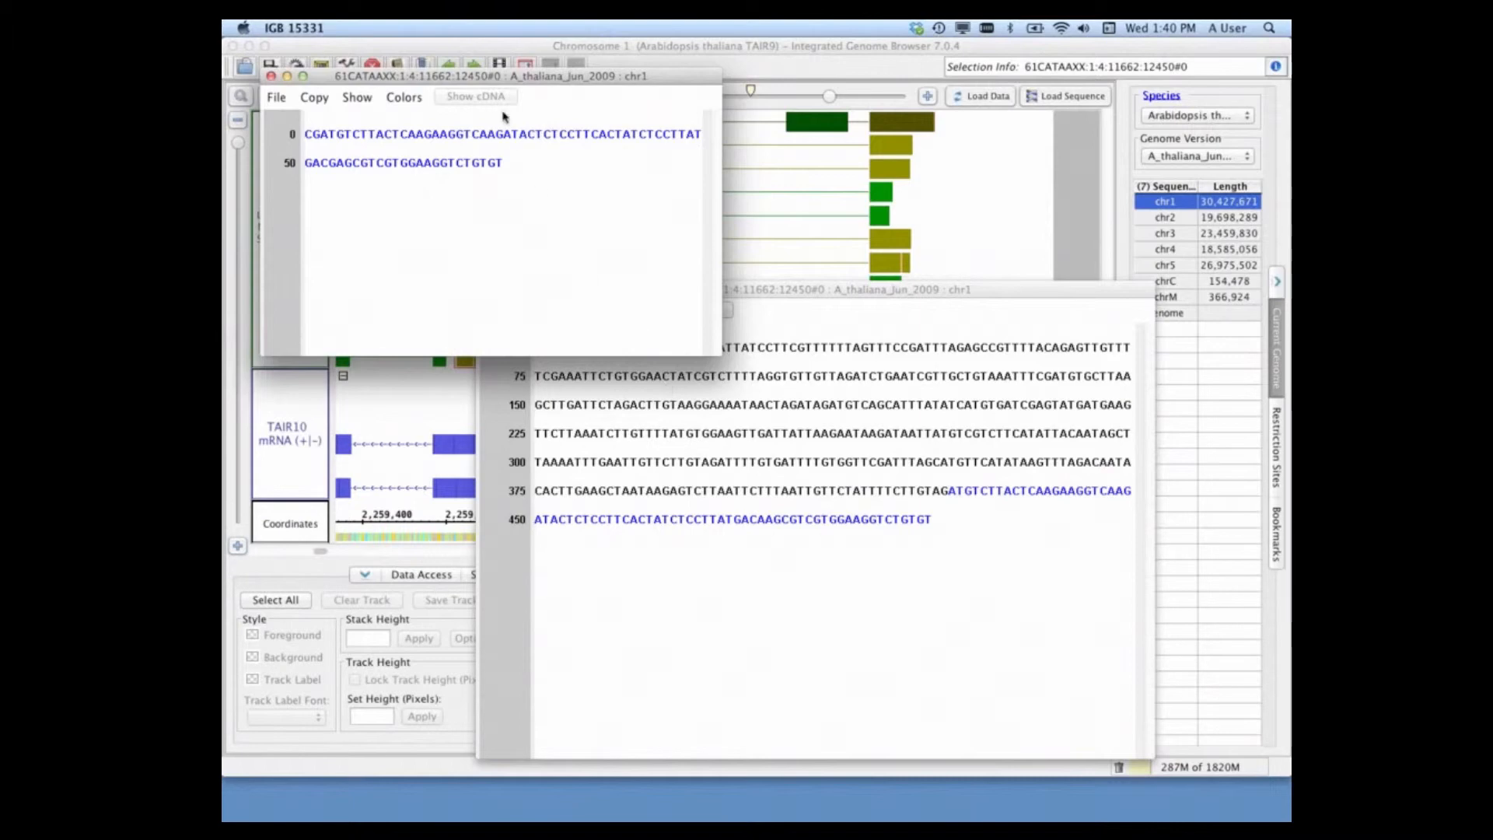
{"action": "left_click_drag", "start_coordinate": [471, 76], "coordinate": [611, 526]}
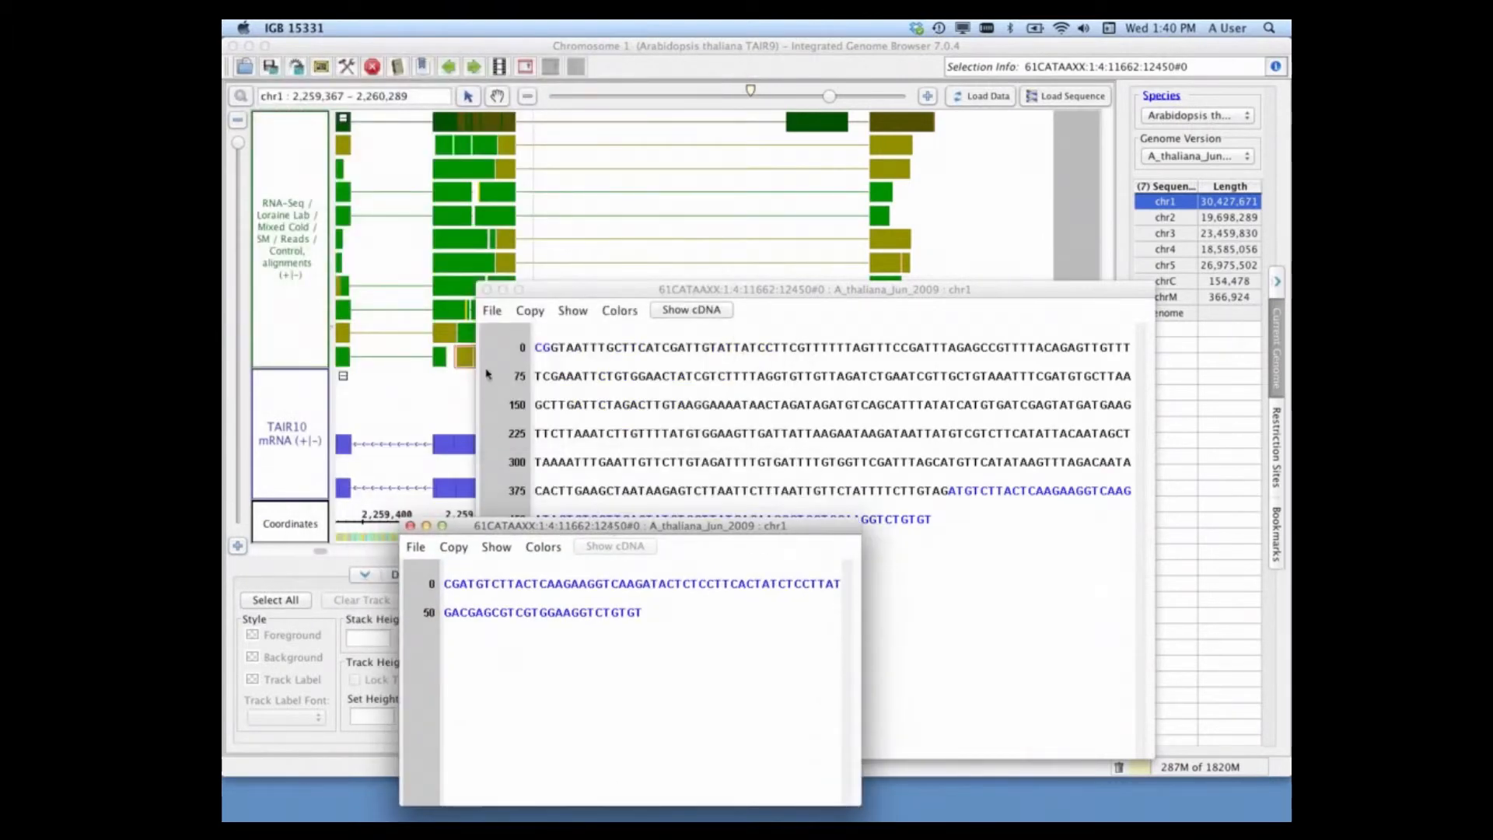
{"action": "left_click_drag", "start_coordinate": [605, 293], "coordinate": [718, 231]}
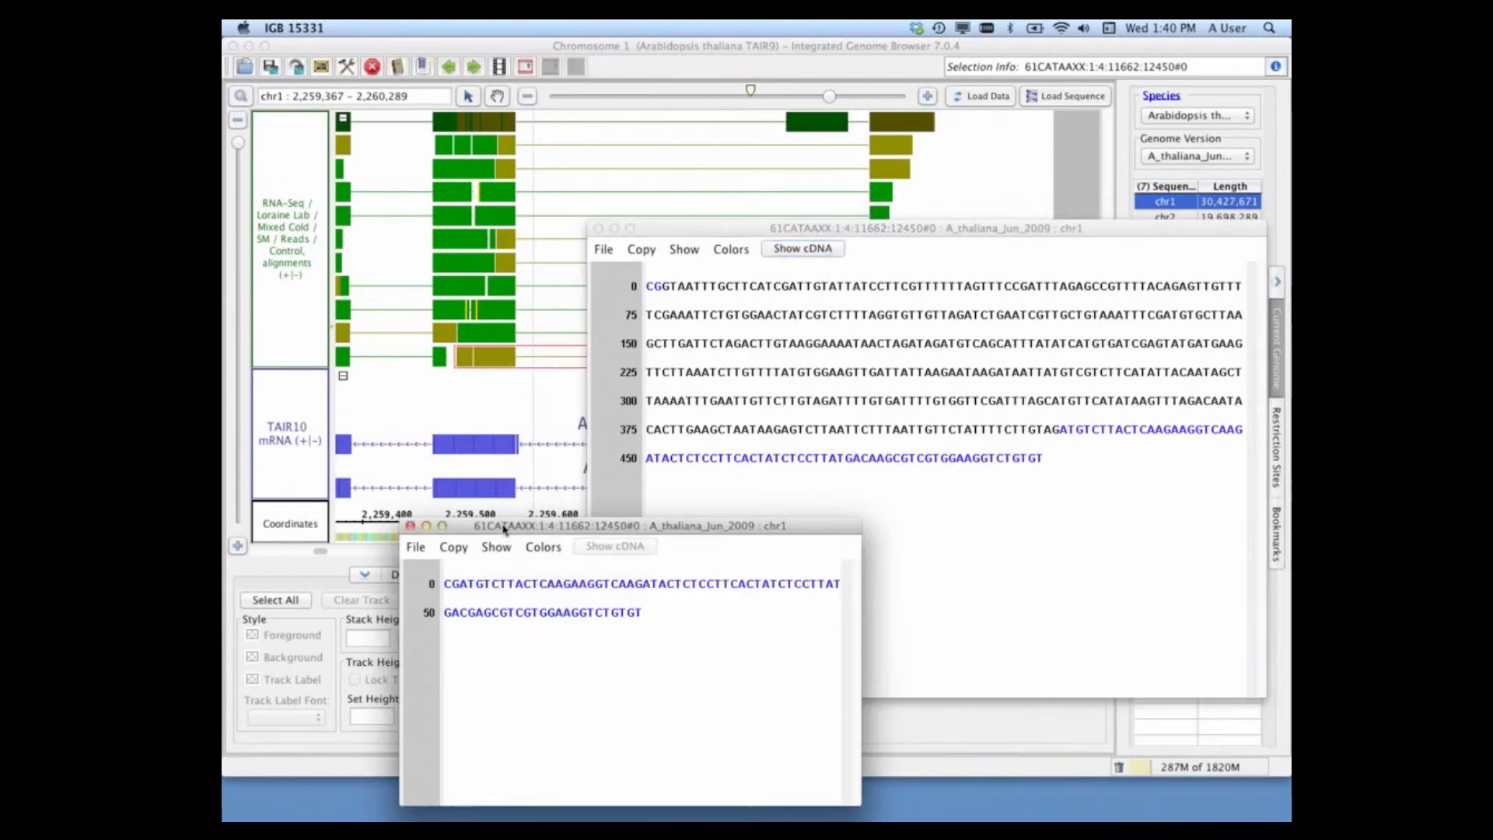
{"action": "left_click_drag", "start_coordinate": [504, 530], "coordinate": [456, 397]}
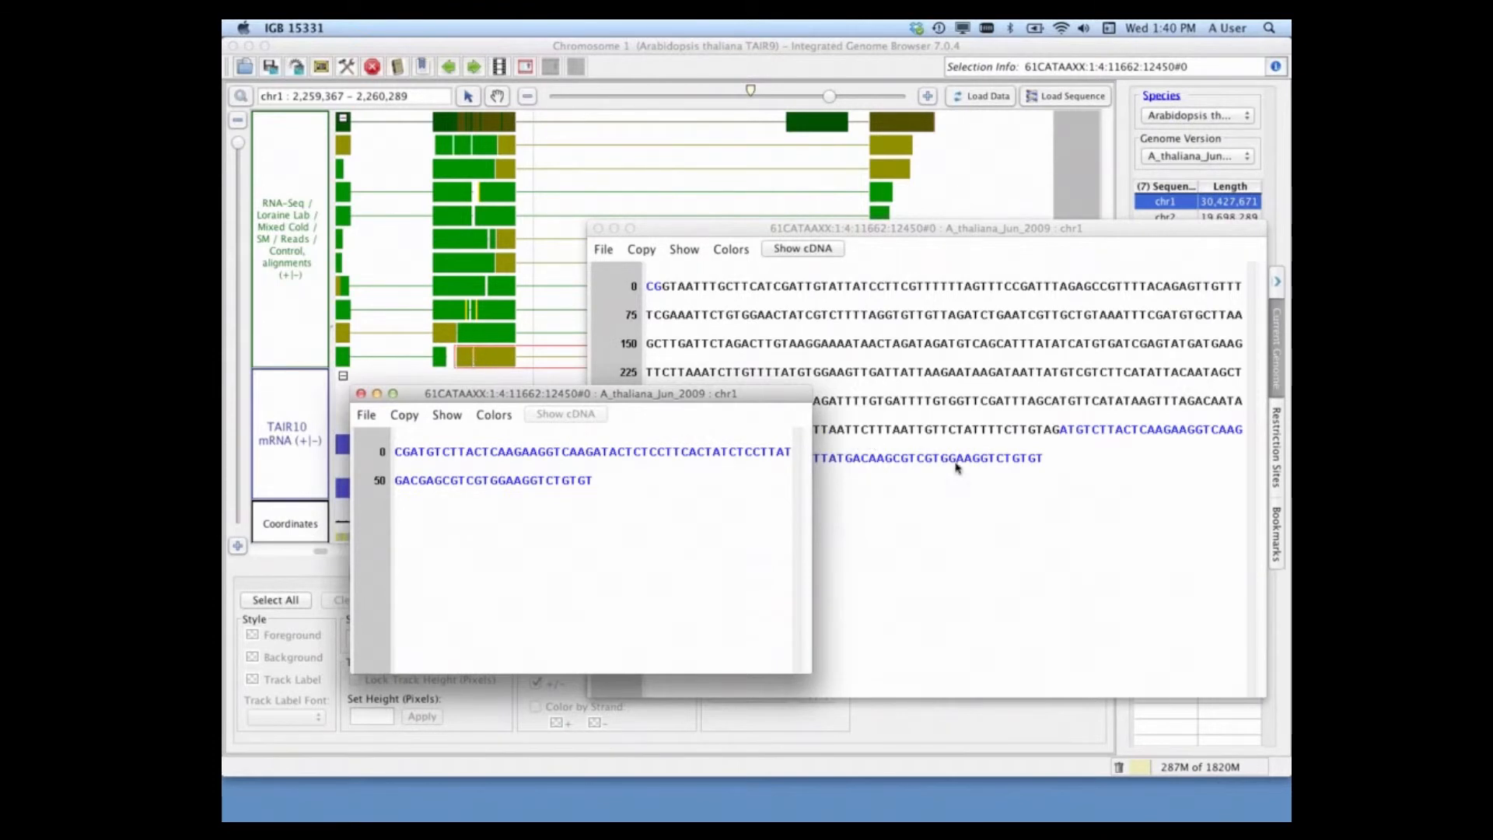
Step: Highlight CAA in the last line of the genomic sequence and the corresponding CGA in the read sequence, then close both Sequence Viewers
{"action": "left_click", "coordinate": [882, 459]}
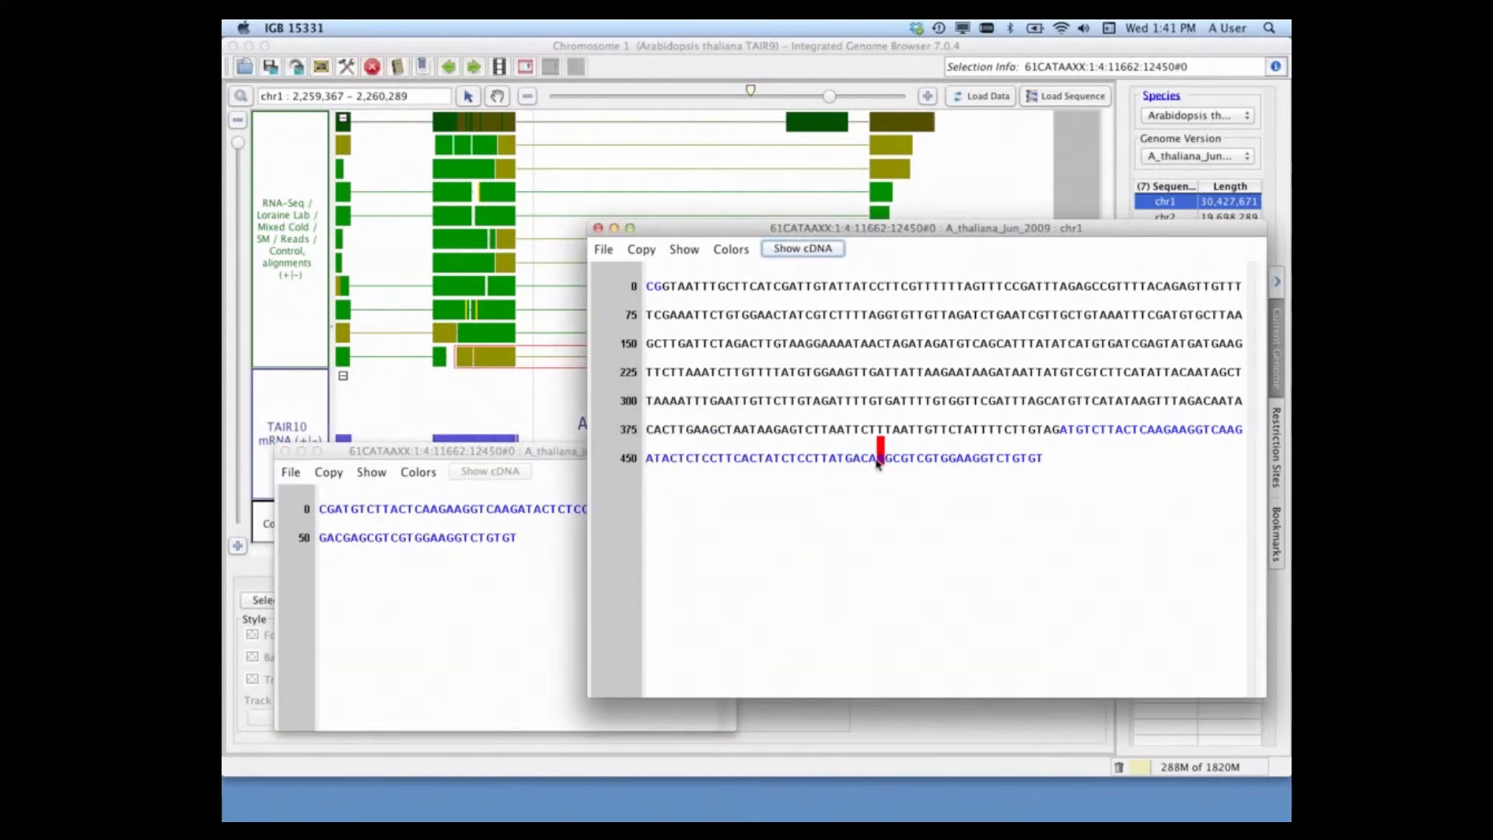
{"action": "left_click_drag", "start_coordinate": [876, 459], "coordinate": [884, 457]}
{"action": "left_click", "coordinate": [472, 589]}
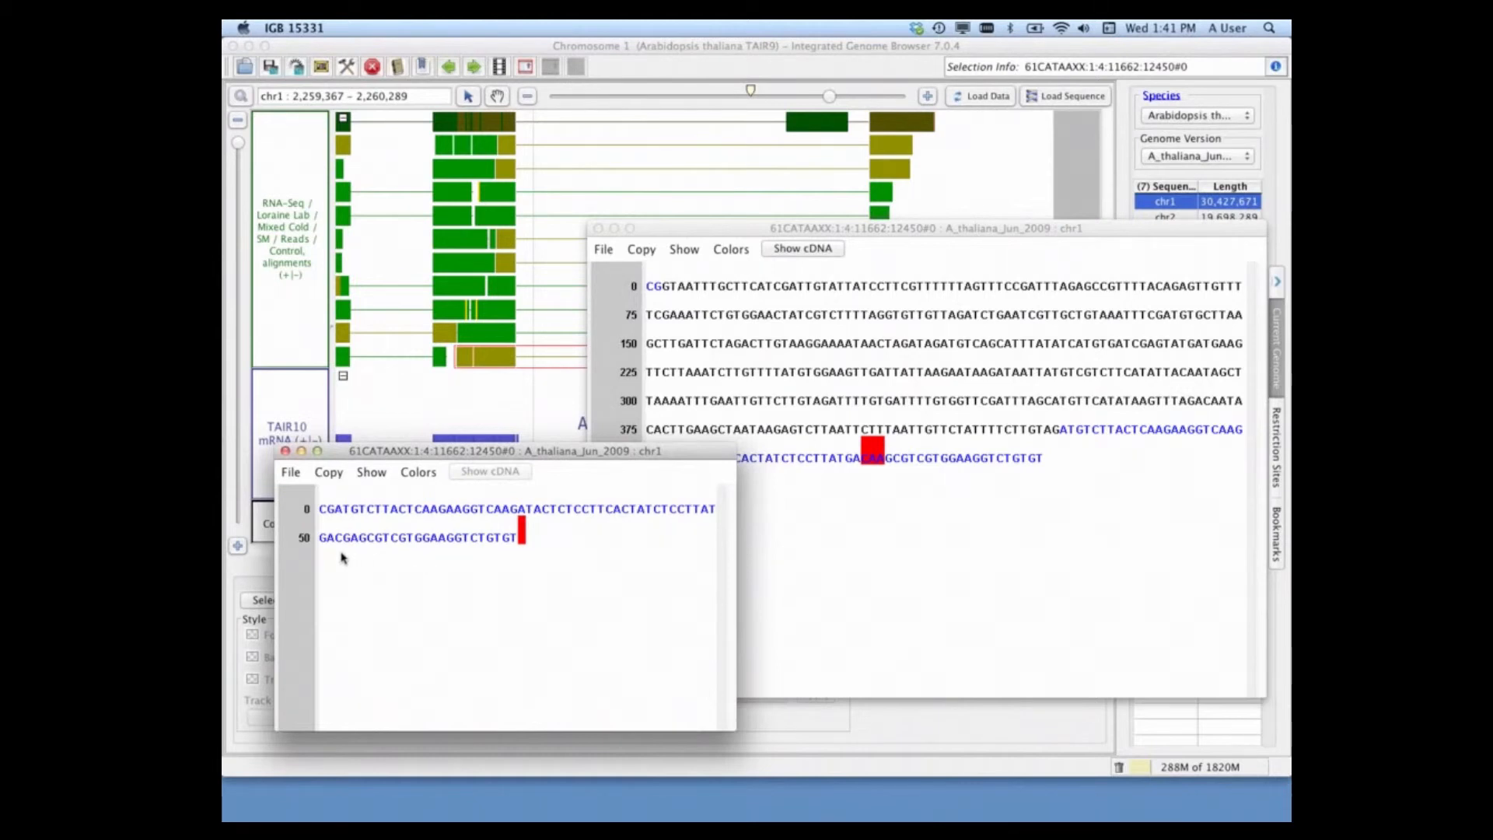
{"action": "left_click_drag", "start_coordinate": [339, 544], "coordinate": [354, 544]}
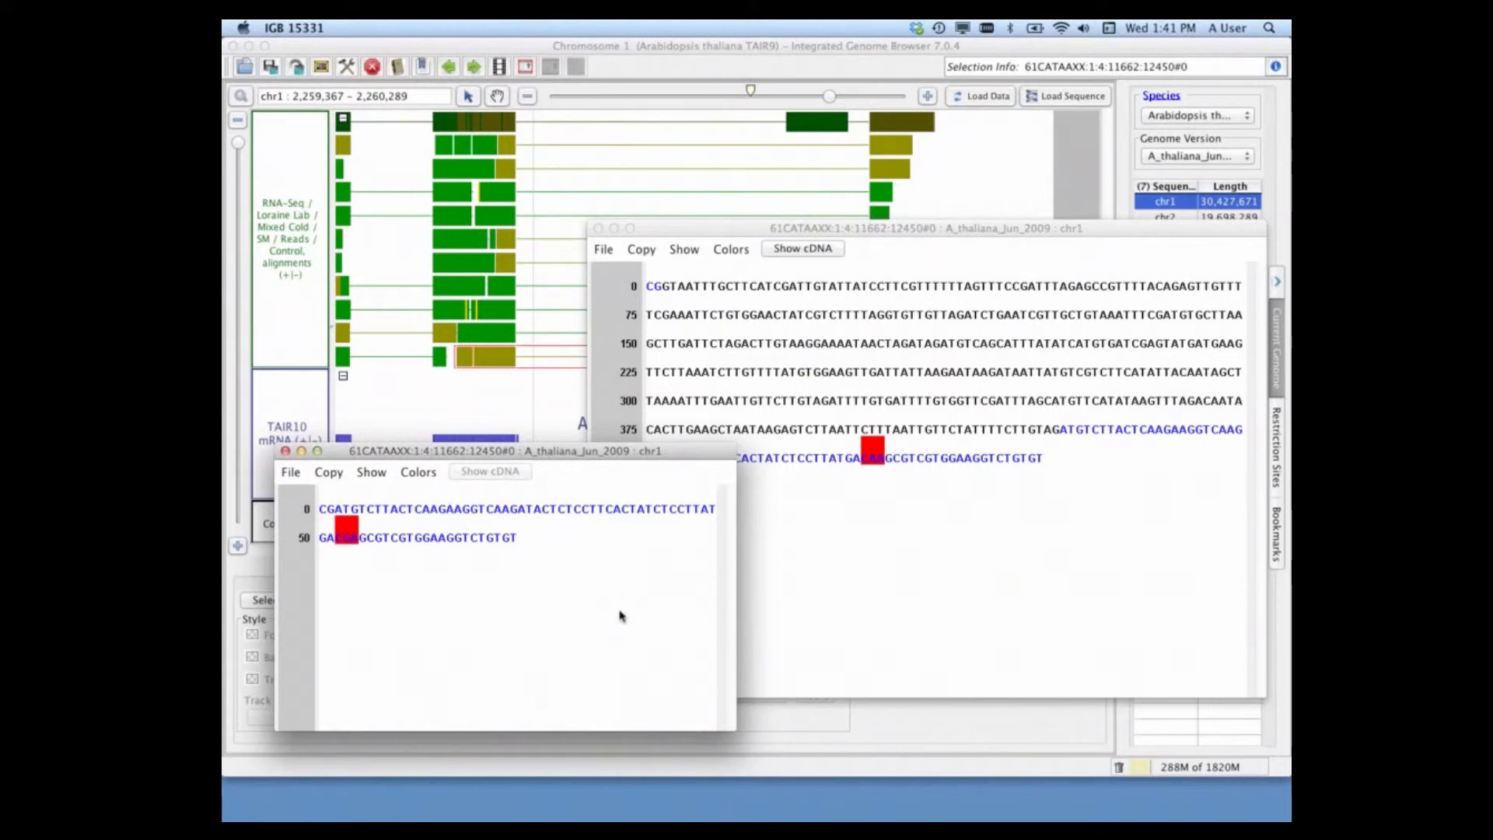
{"action": "left_click", "coordinate": [285, 451]}
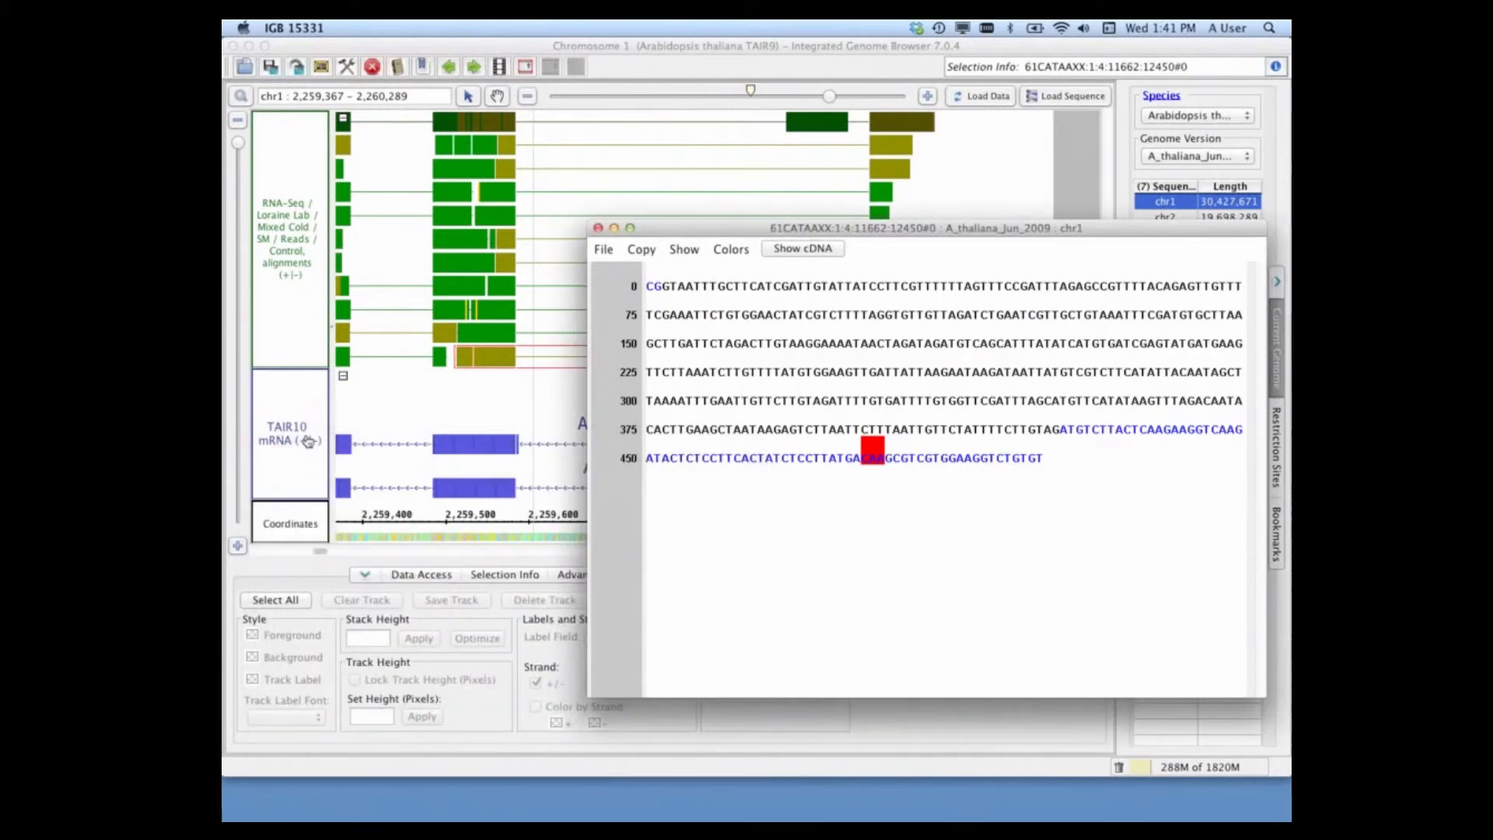
{"action": "left_click", "coordinate": [598, 229]}
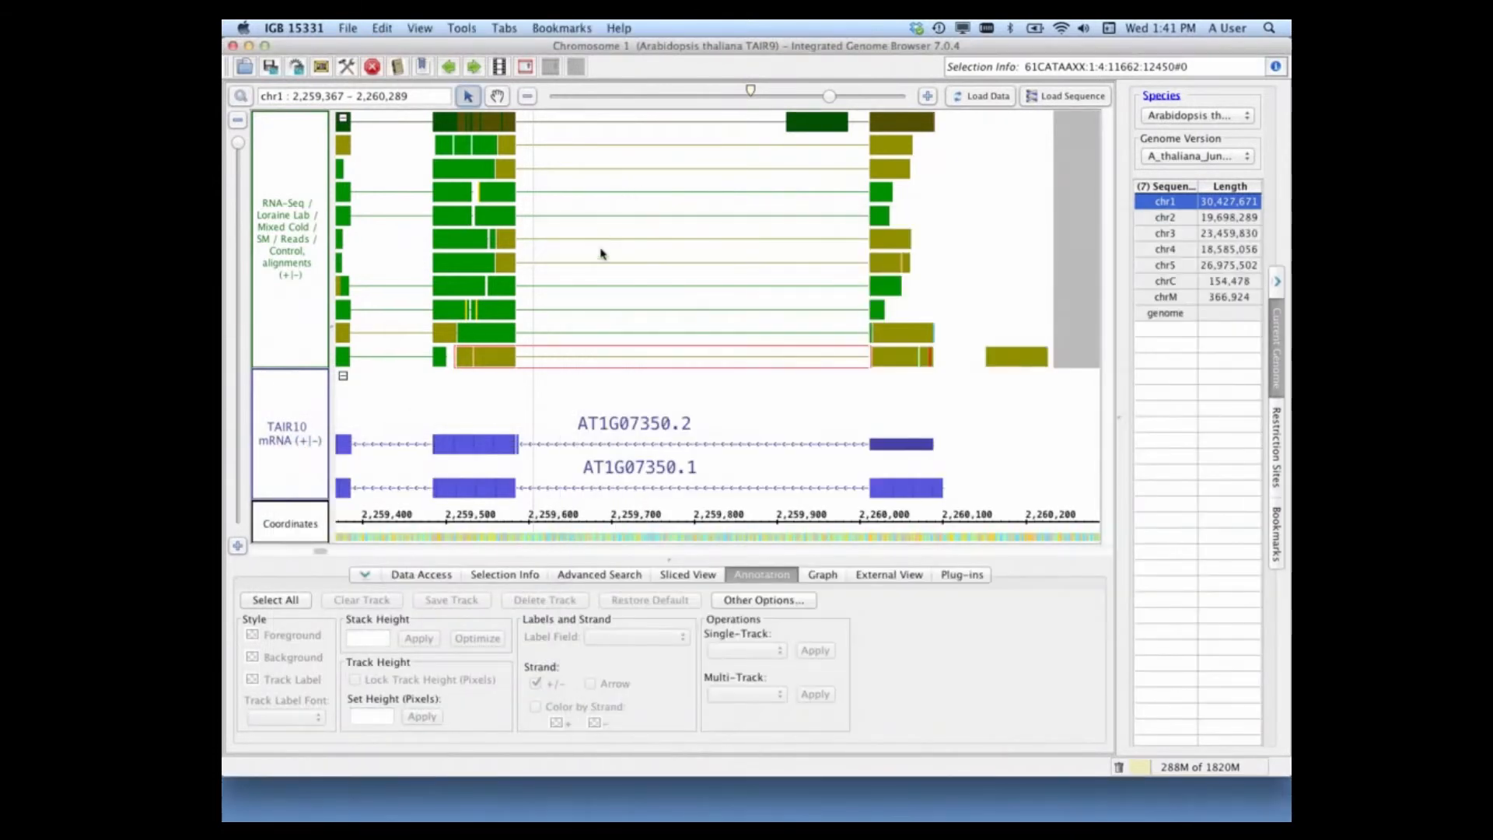
Step: Select the red-marked segment near the end of the bottom RNA-Seq read and zoom in to base level
{"action": "left_click", "coordinate": [916, 359]}
{"action": "left_click_drag", "start_coordinate": [950, 357], "coordinate": [902, 357]}
{"action": "left_click", "coordinate": [915, 386]}
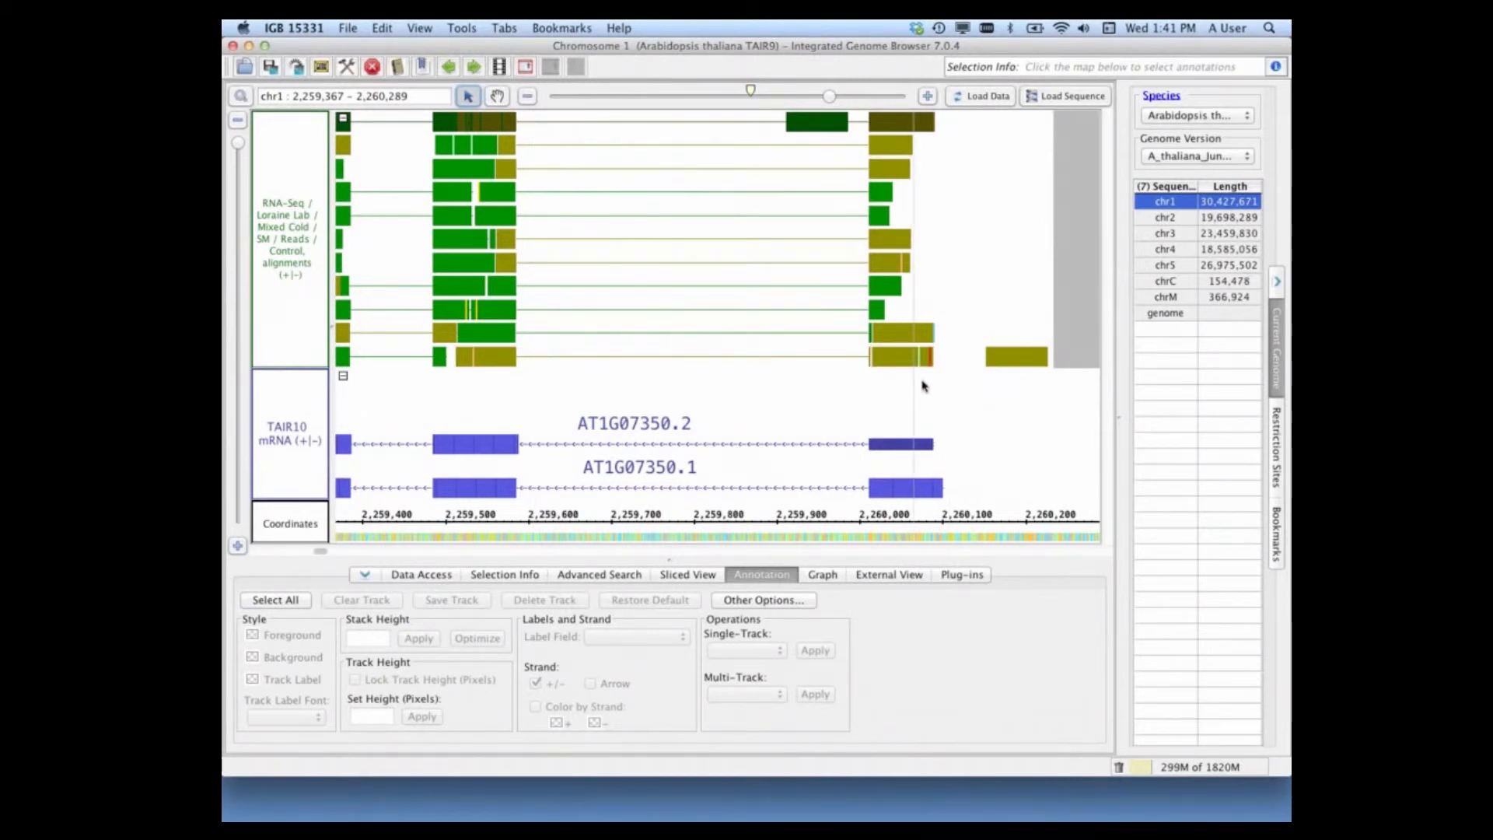
{"action": "left_click", "coordinate": [934, 364]}
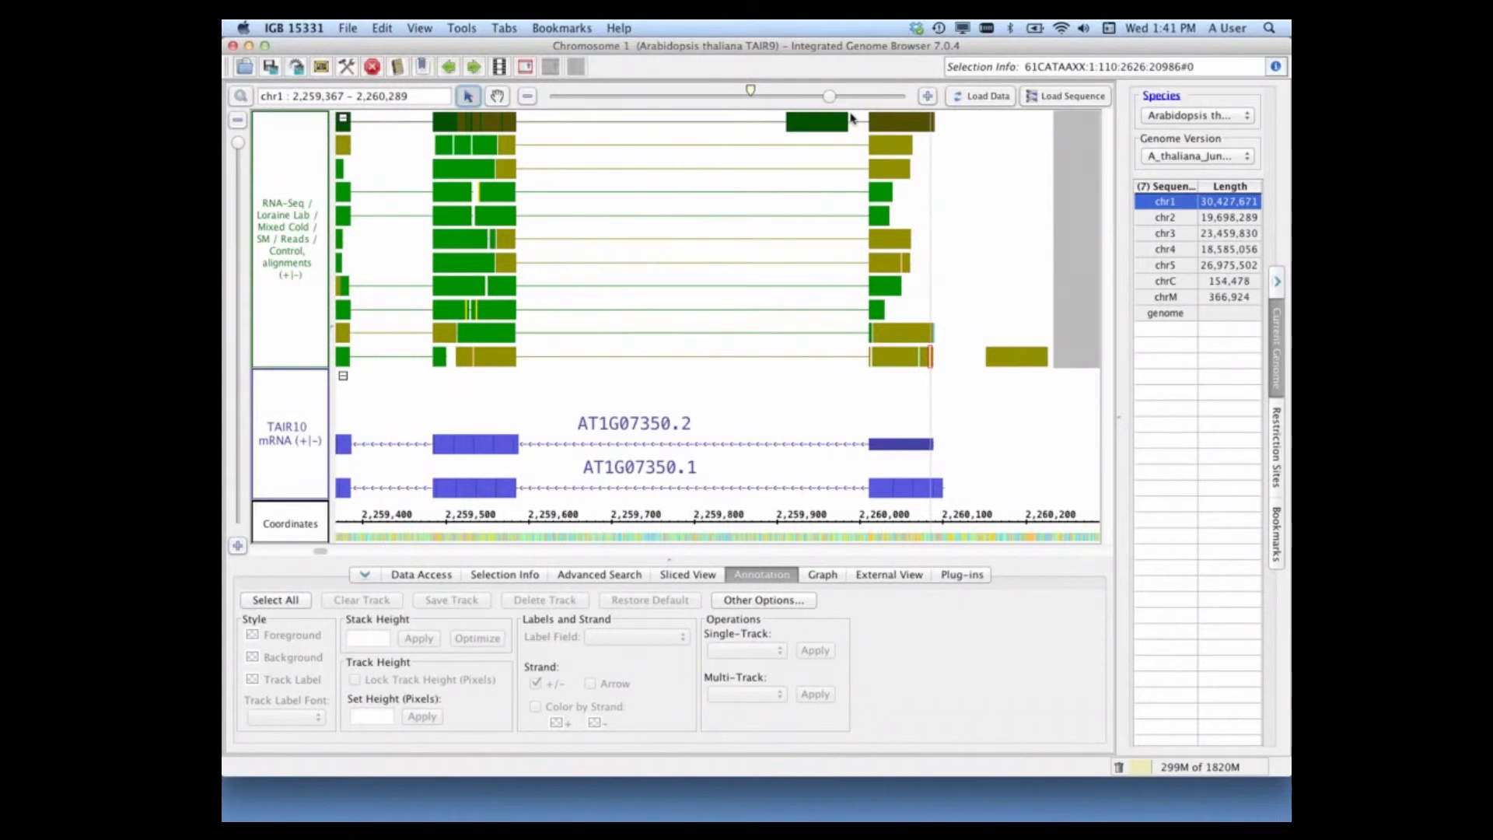
{"action": "left_click_drag", "start_coordinate": [831, 98], "coordinate": [905, 96]}
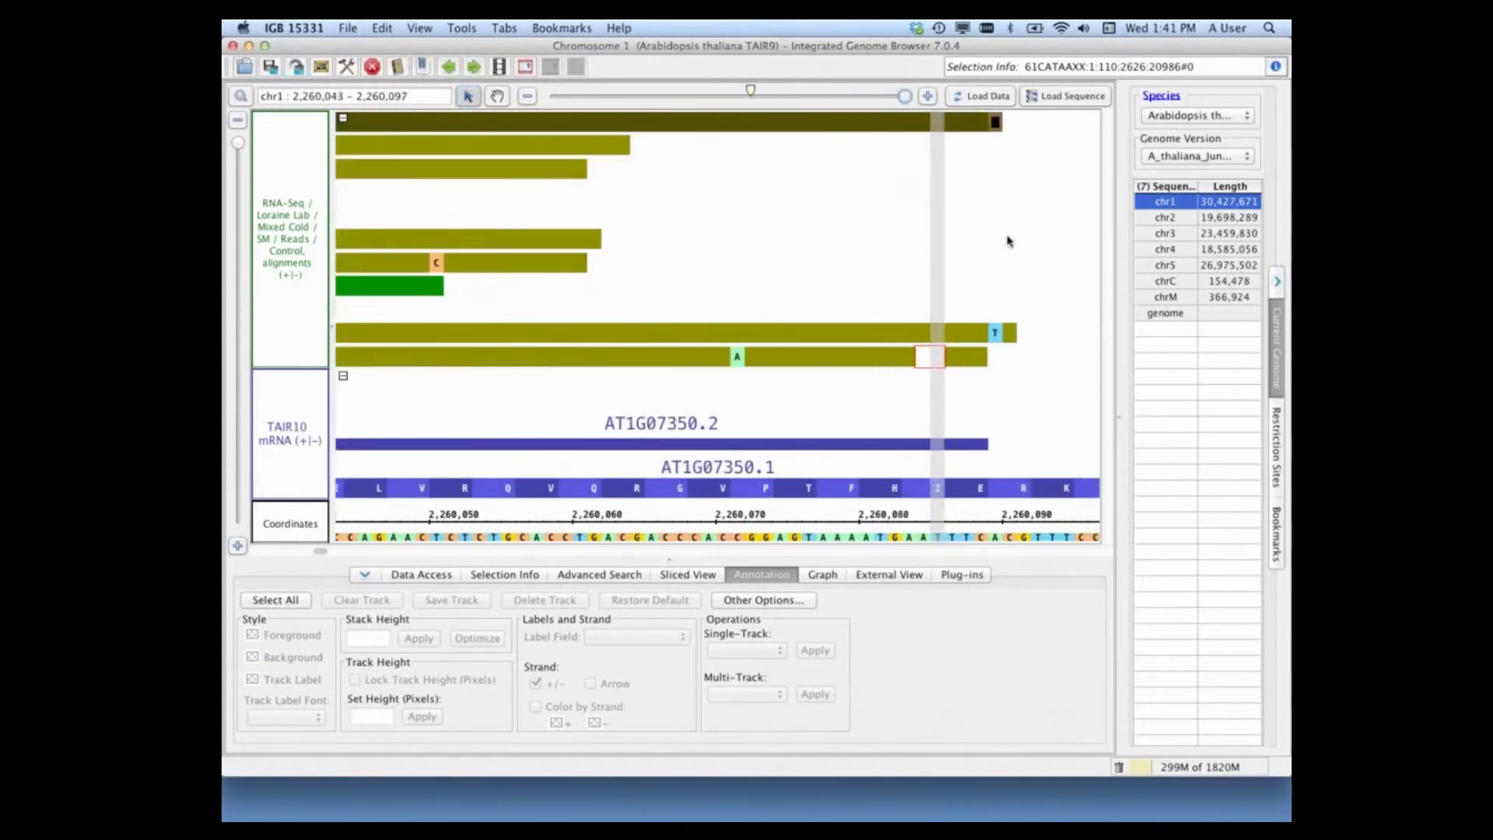
Step: Show the read sequence of the red-marked segment in the Sequence Viewer, then close the viewer
{"action": "left_click", "coordinate": [1009, 270]}
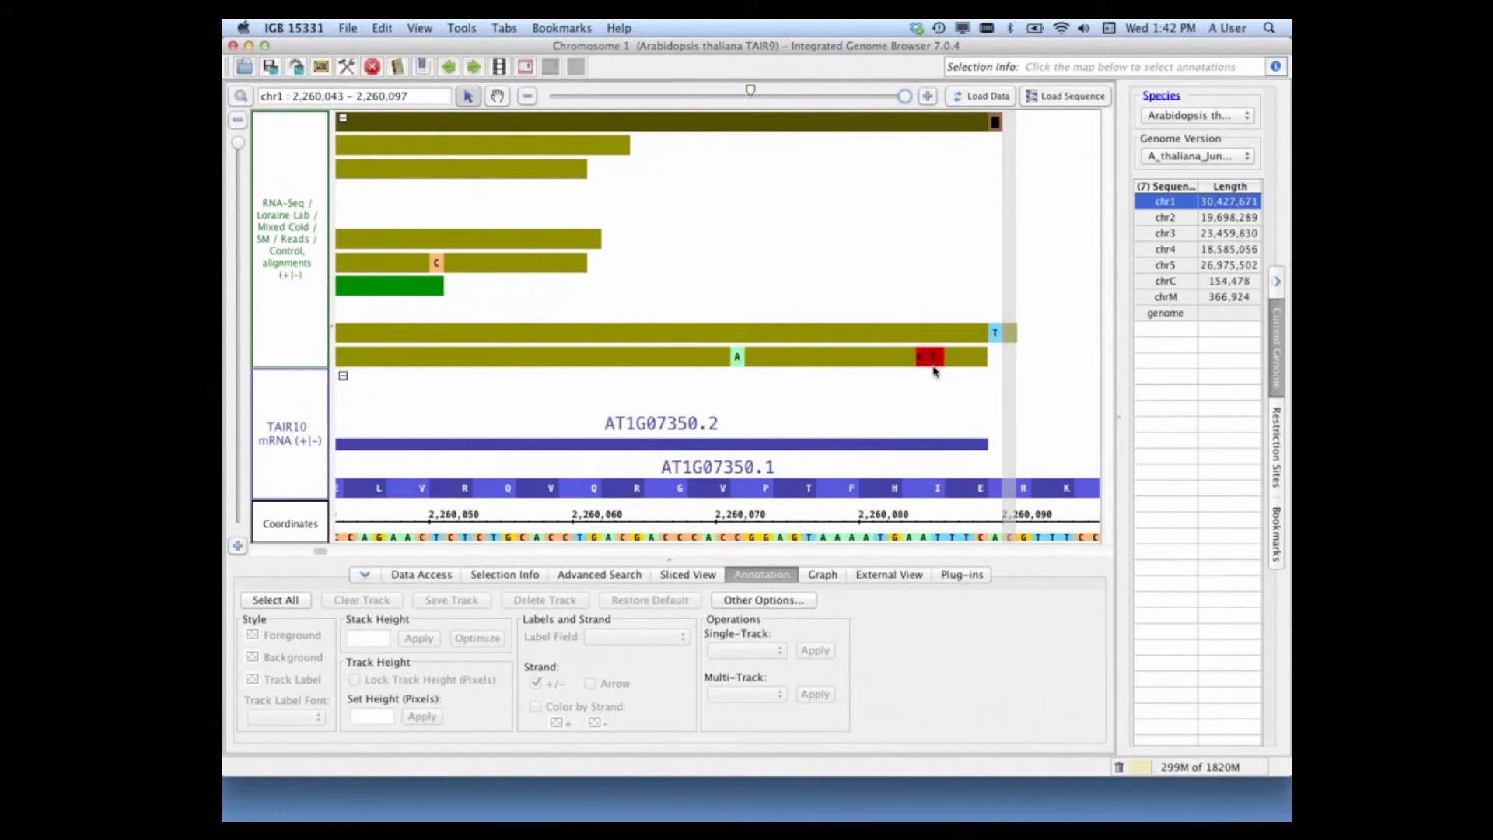
{"action": "left_click", "coordinate": [929, 359]}
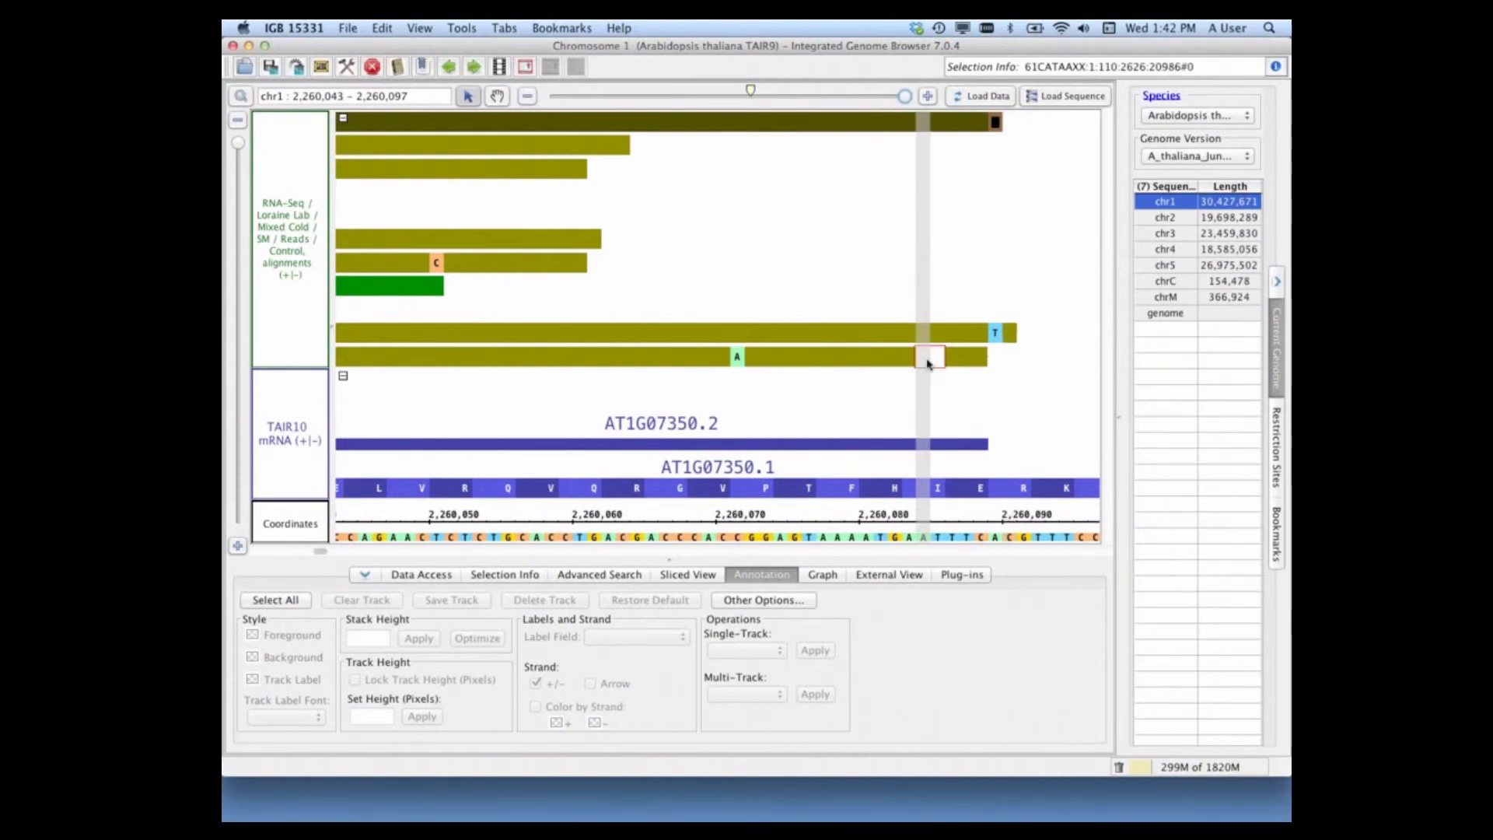
{"action": "right_click", "coordinate": [928, 364]}
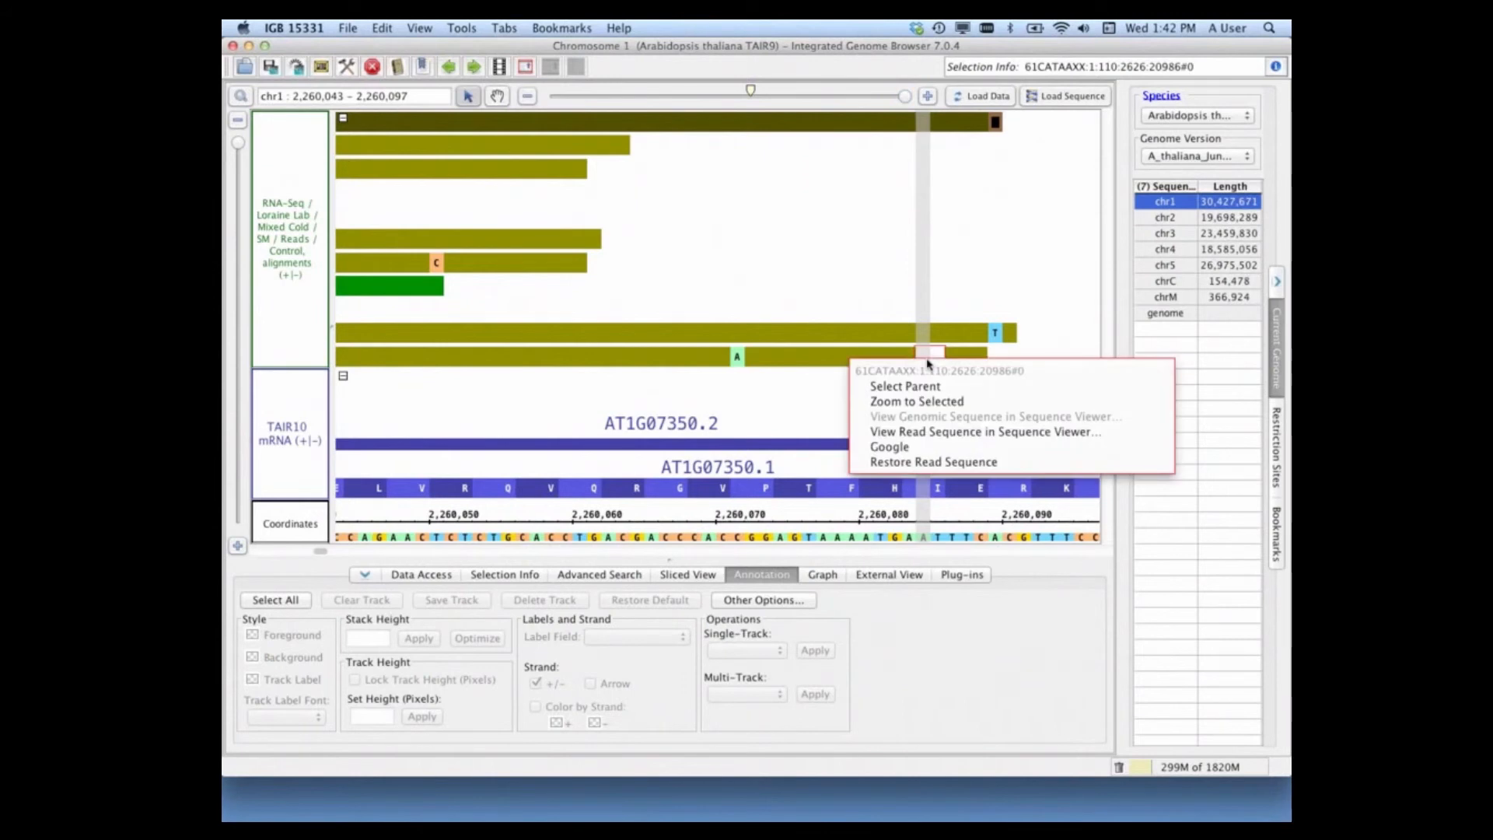
{"action": "left_click", "coordinate": [958, 434]}
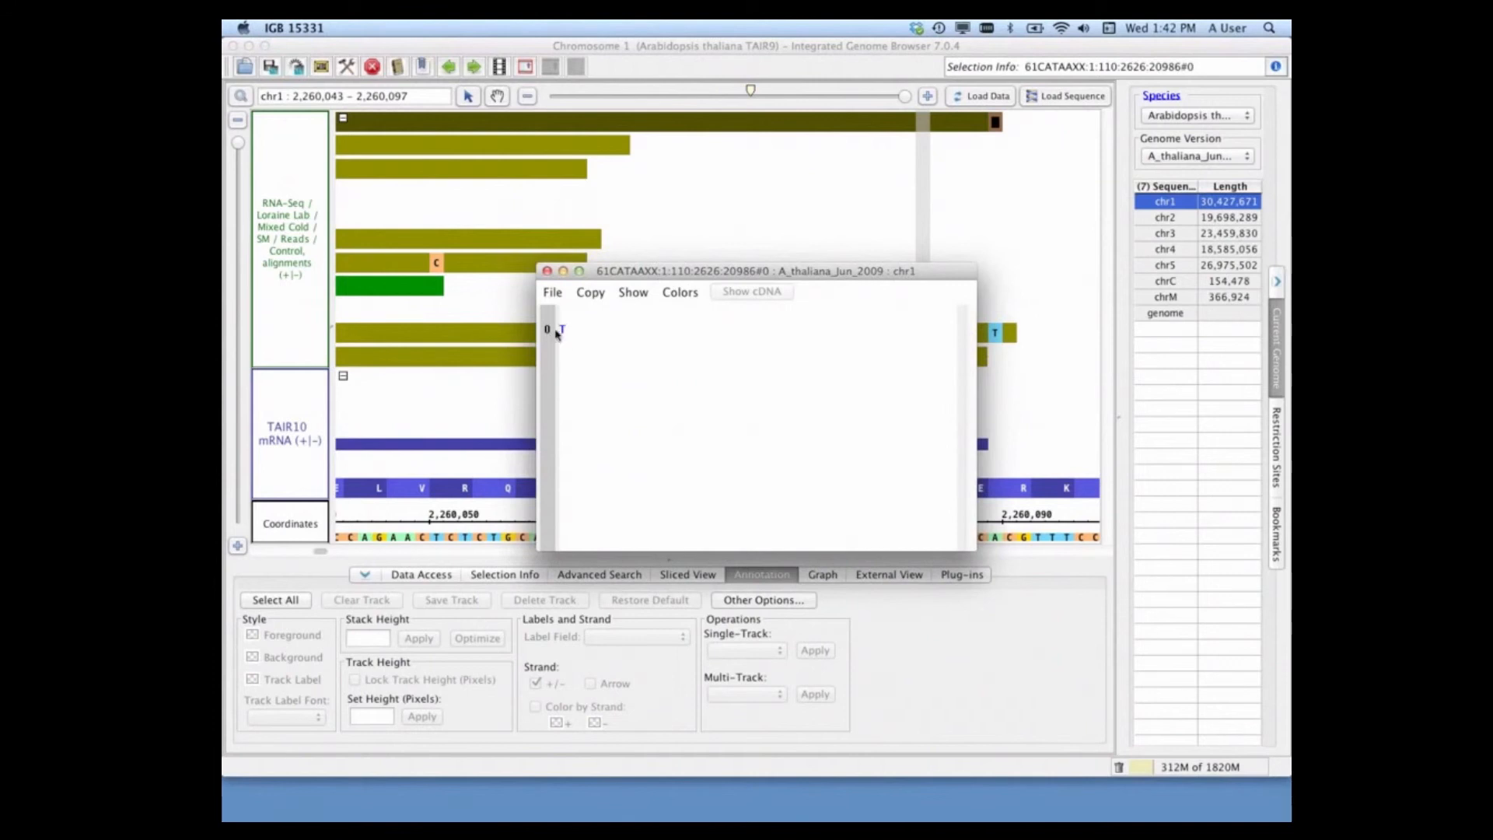
{"action": "left_click", "coordinate": [547, 272]}
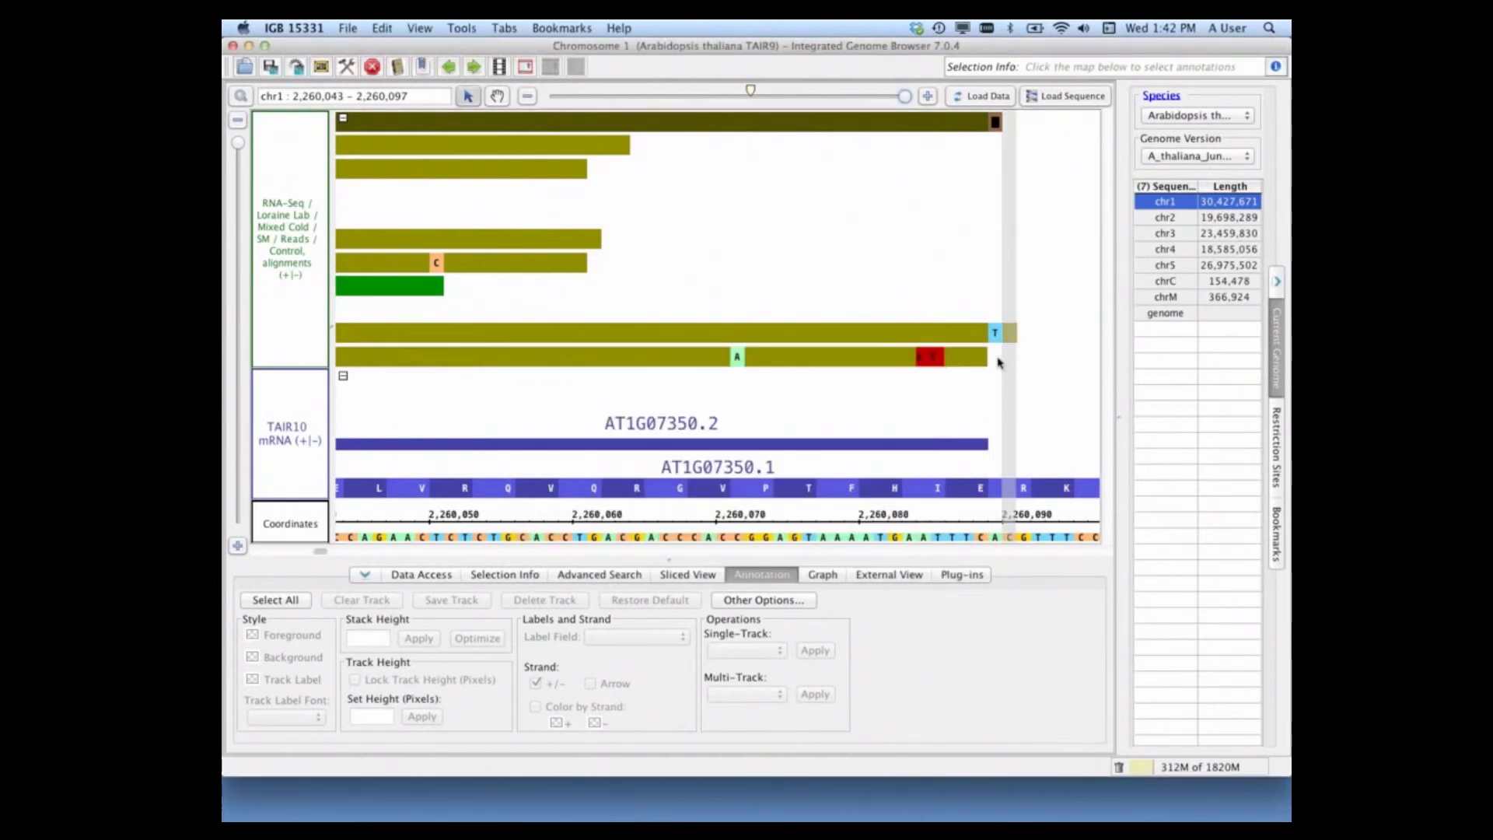
Step: Show the read sequence of the whole bottom read in the Sequence Viewer, color it yellow on black, inspect the inserted bases and close the viewer
{"action": "left_click", "coordinate": [865, 361]}
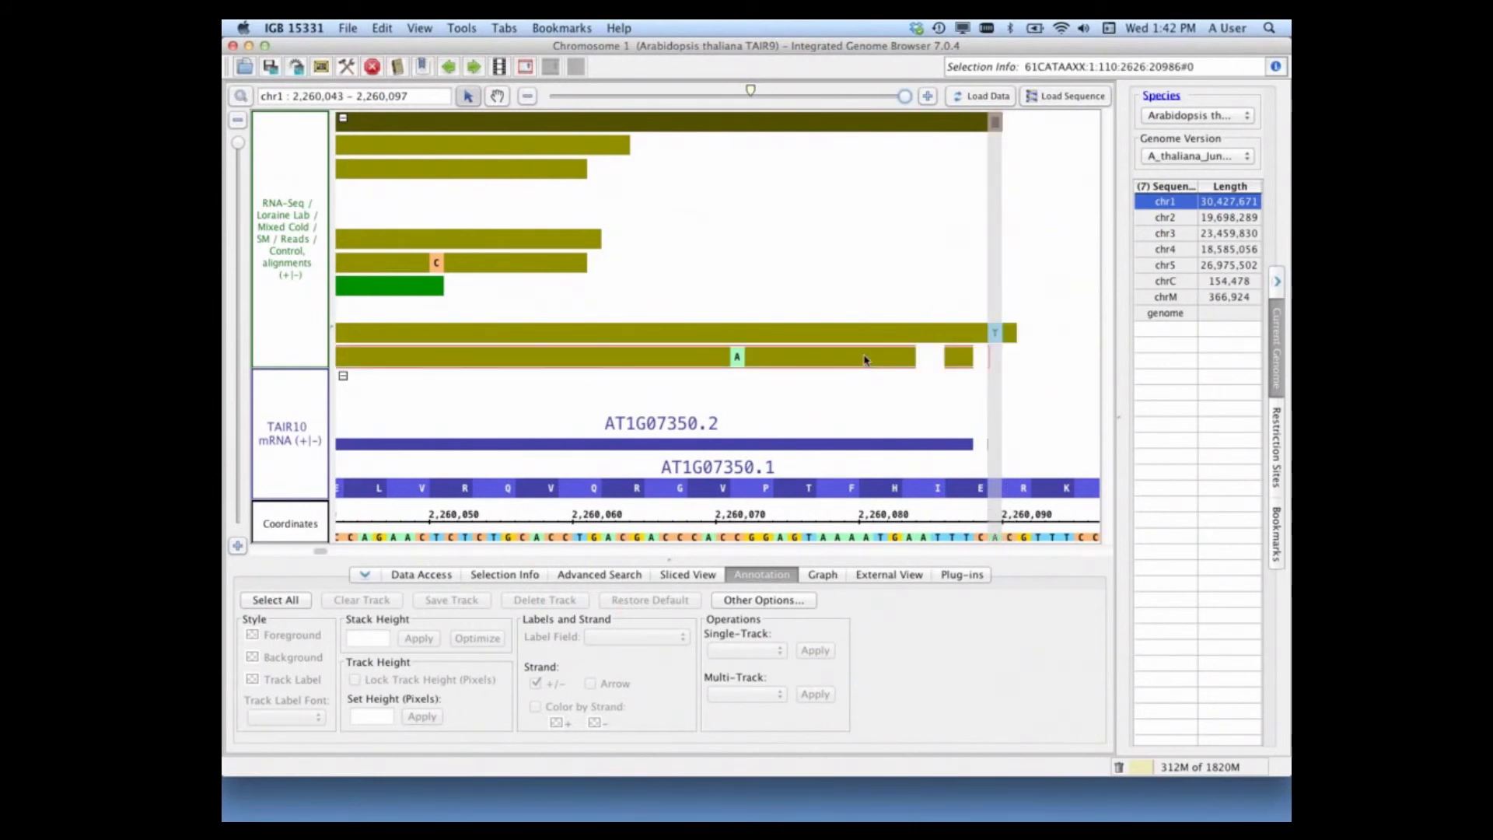
{"action": "right_click", "coordinate": [865, 359]}
{"action": "left_click", "coordinate": [899, 428]}
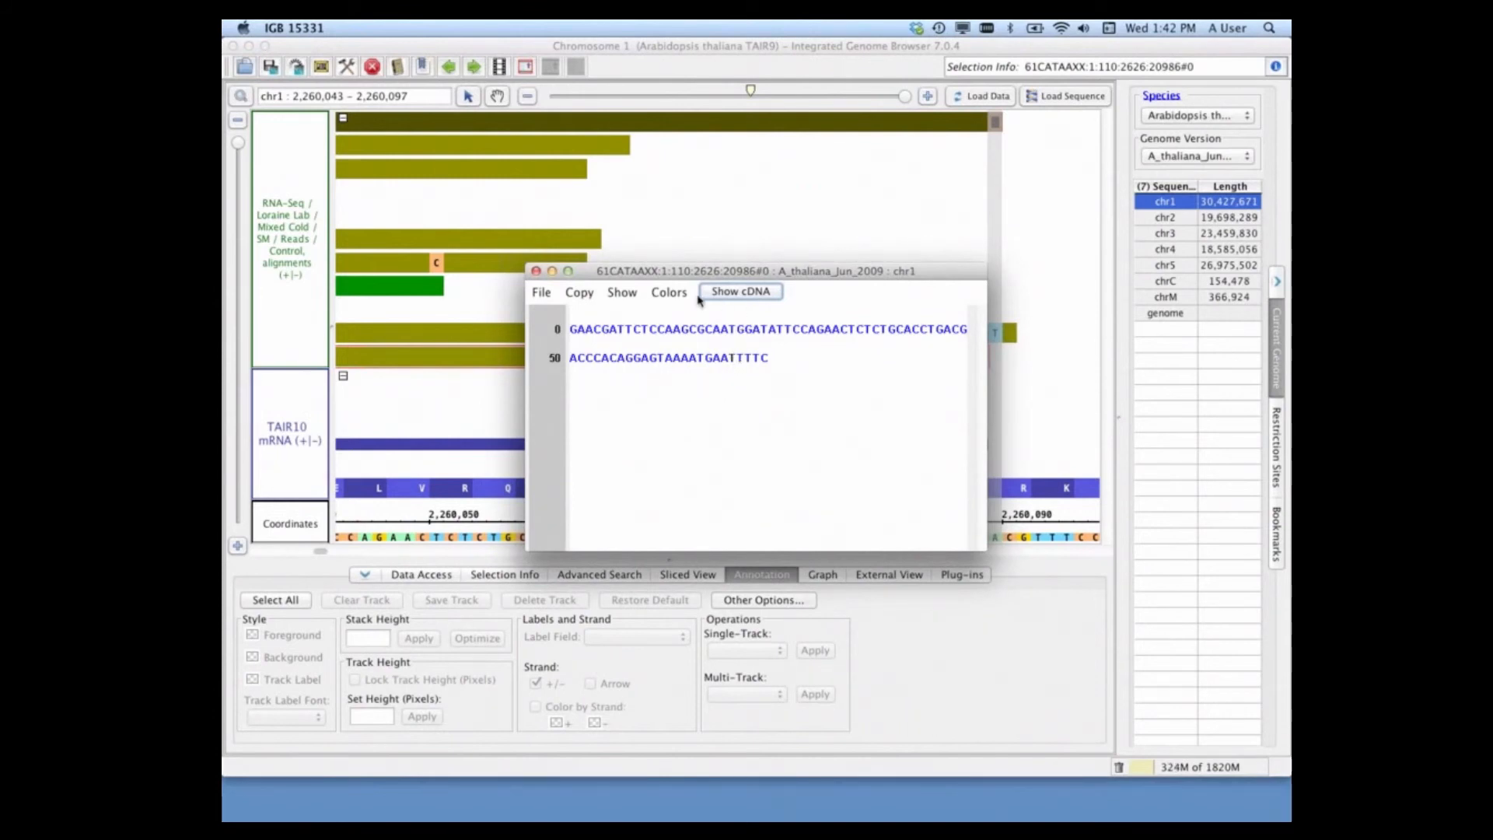
{"action": "left_click", "coordinate": [669, 292]}
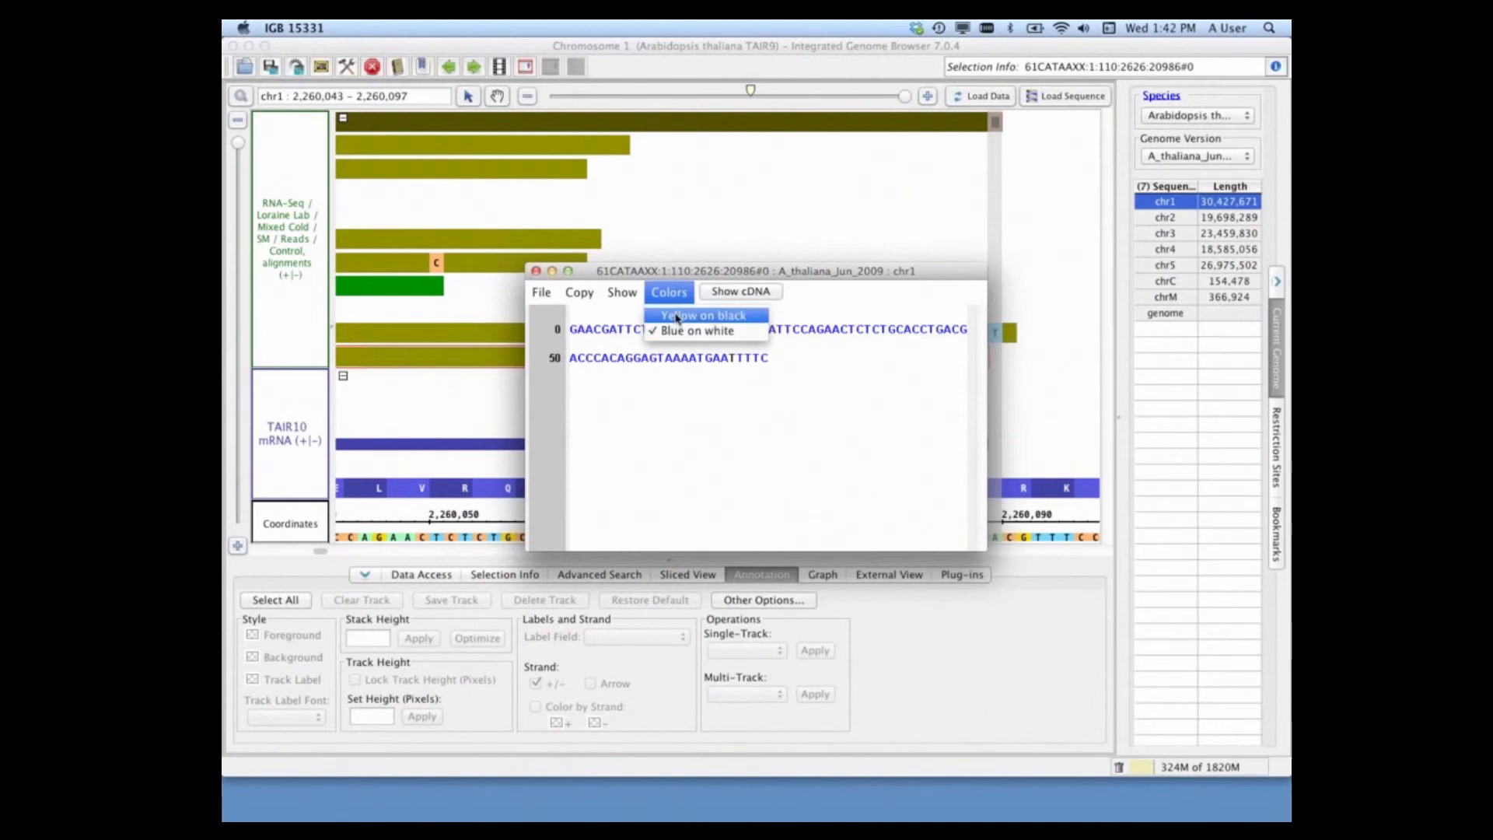
{"action": "left_click", "coordinate": [678, 316]}
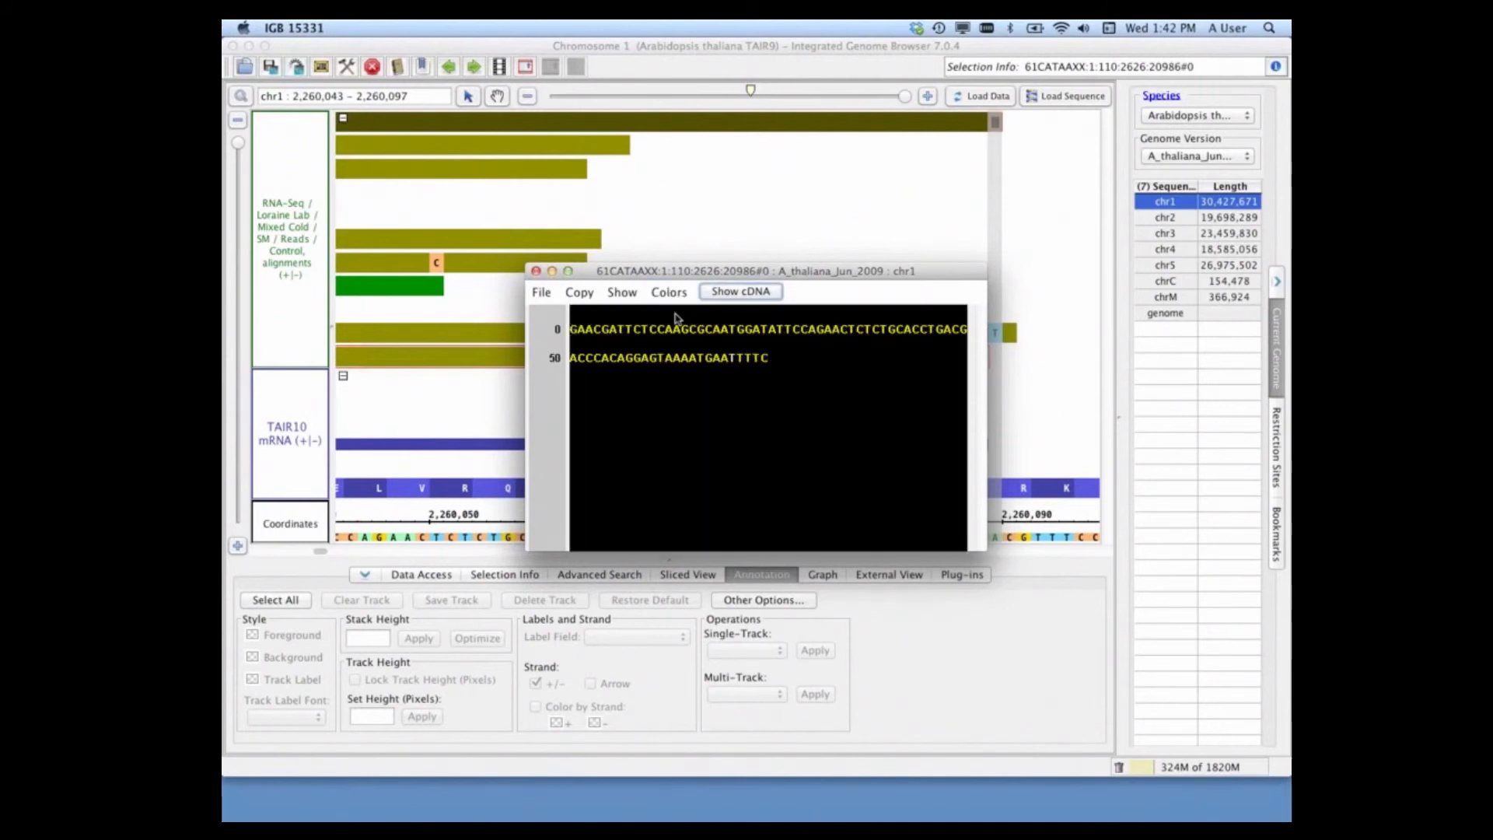
{"action": "left_click_drag", "start_coordinate": [584, 271], "coordinate": [794, 366]}
{"action": "left_click", "coordinate": [745, 364]}
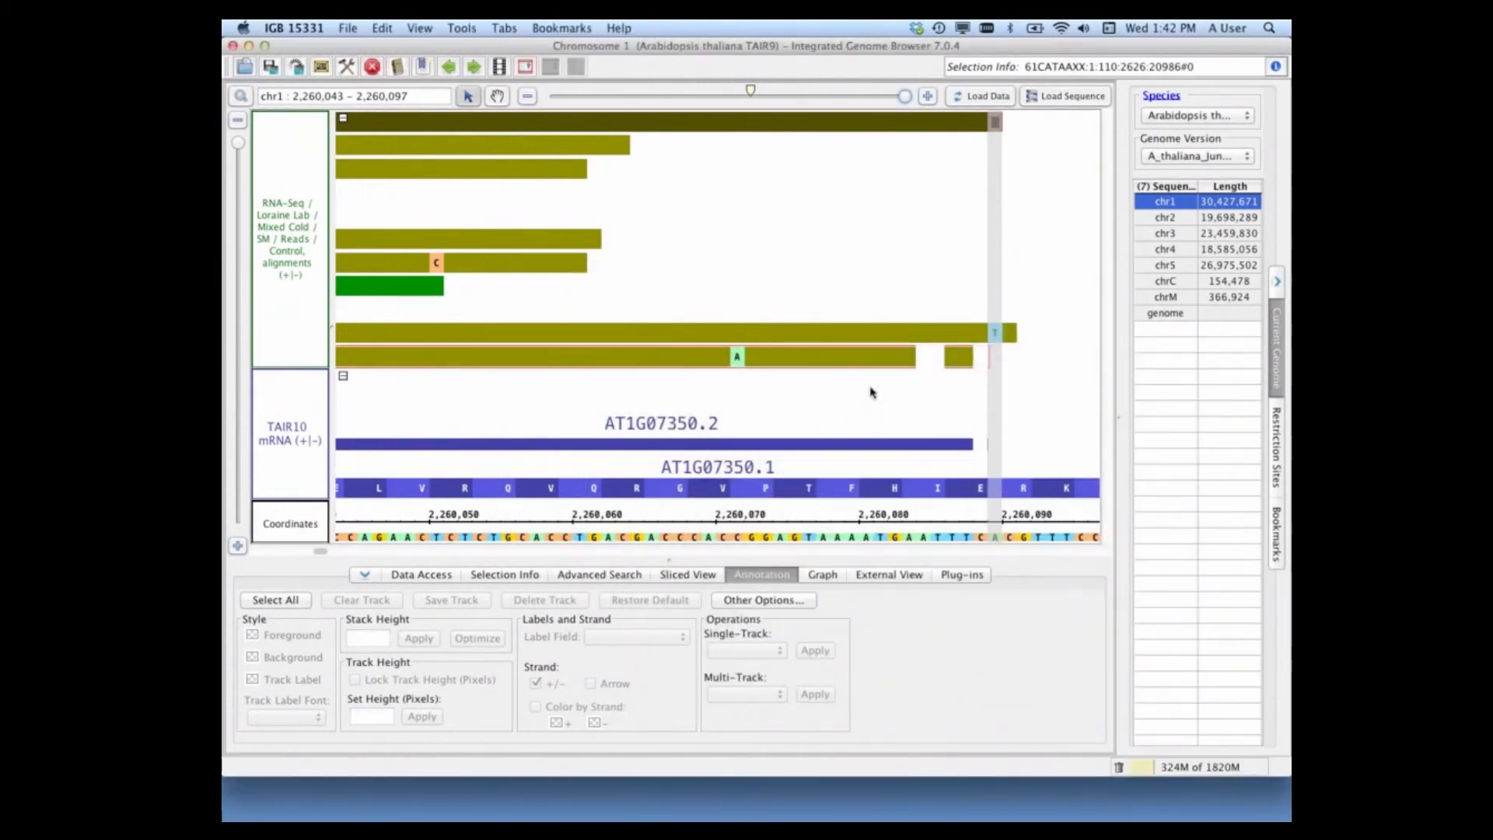
{"action": "left_click_drag", "start_coordinate": [905, 98], "coordinate": [794, 119]}
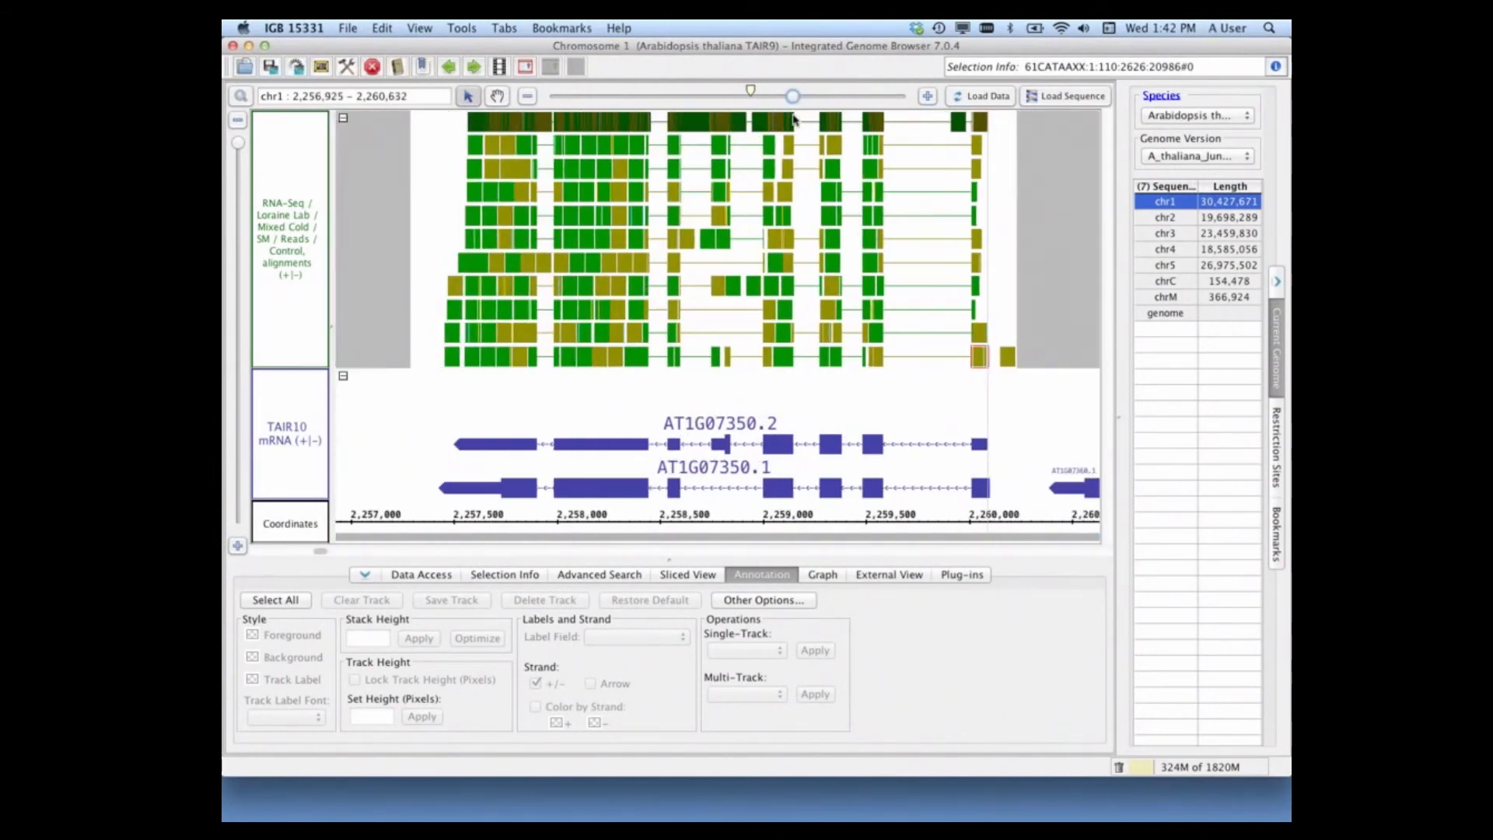